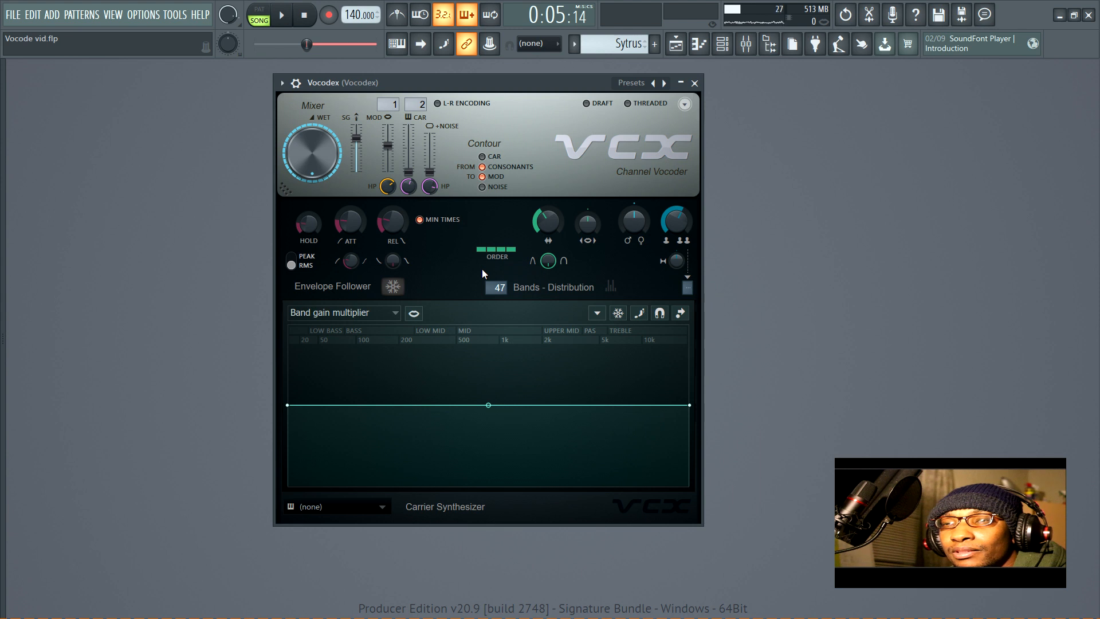
Examine the Vocodex band parameter list and the envelope editor's state and tool options
click(394, 289)
click(391, 311)
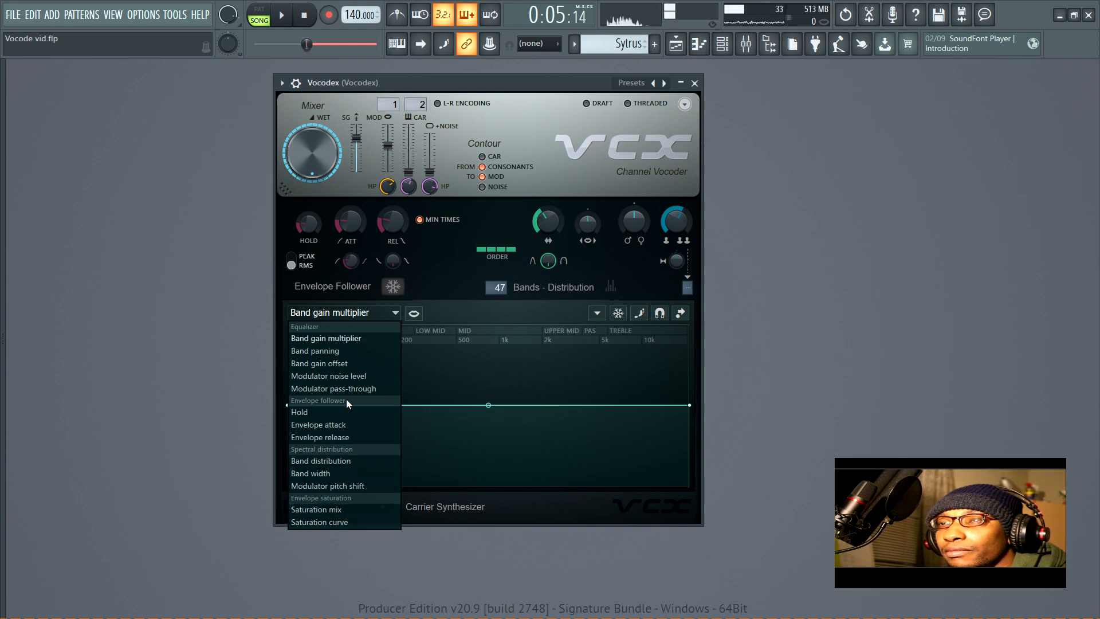
click(522, 317)
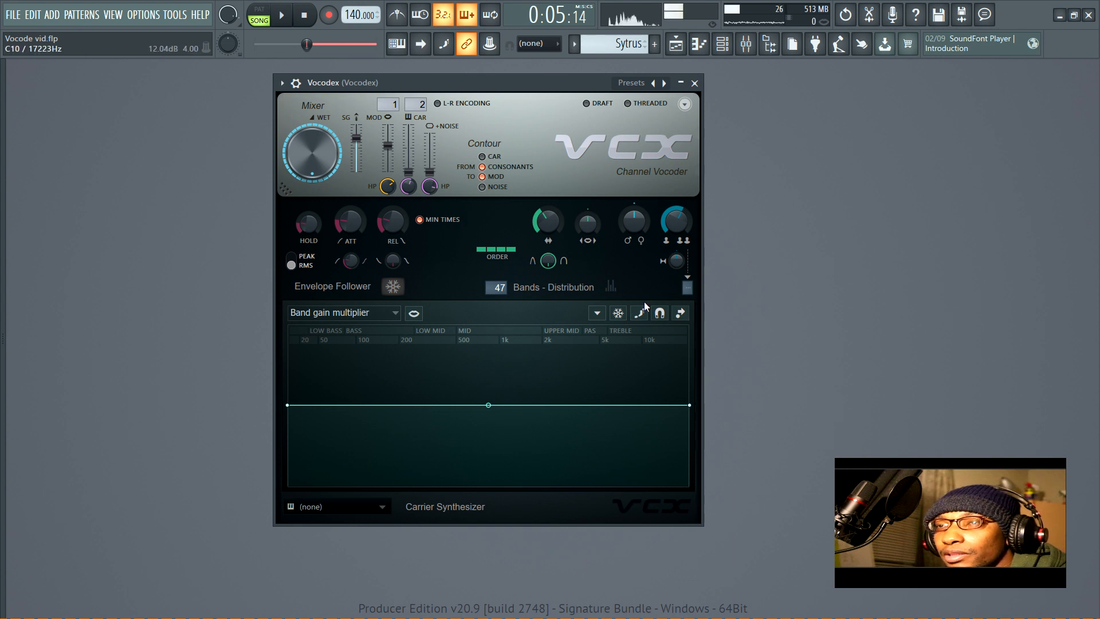
click(597, 315)
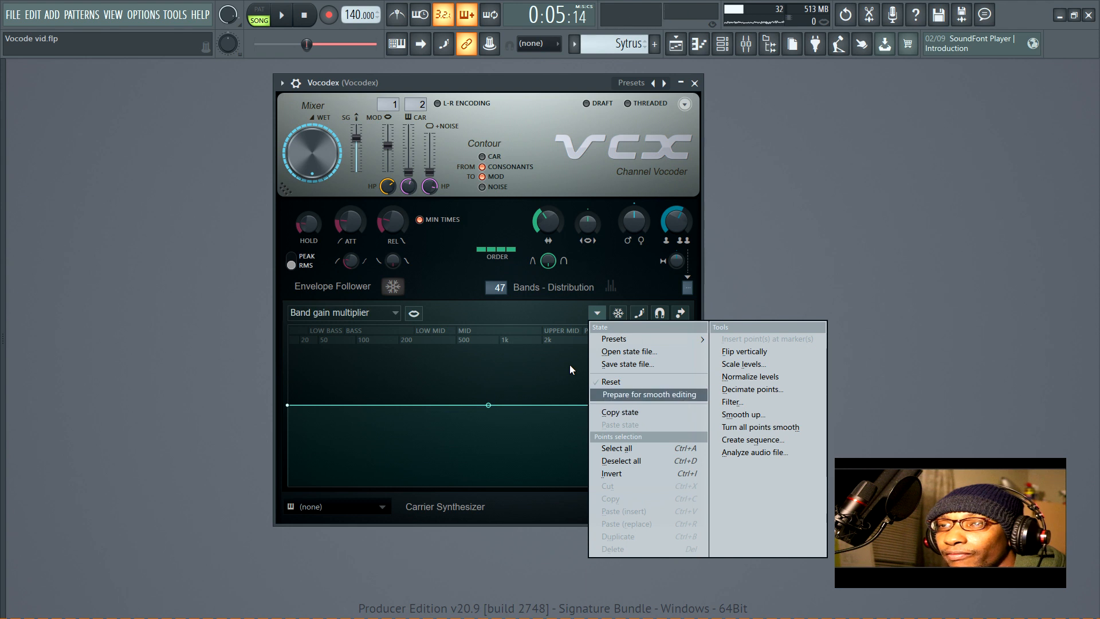
click(533, 315)
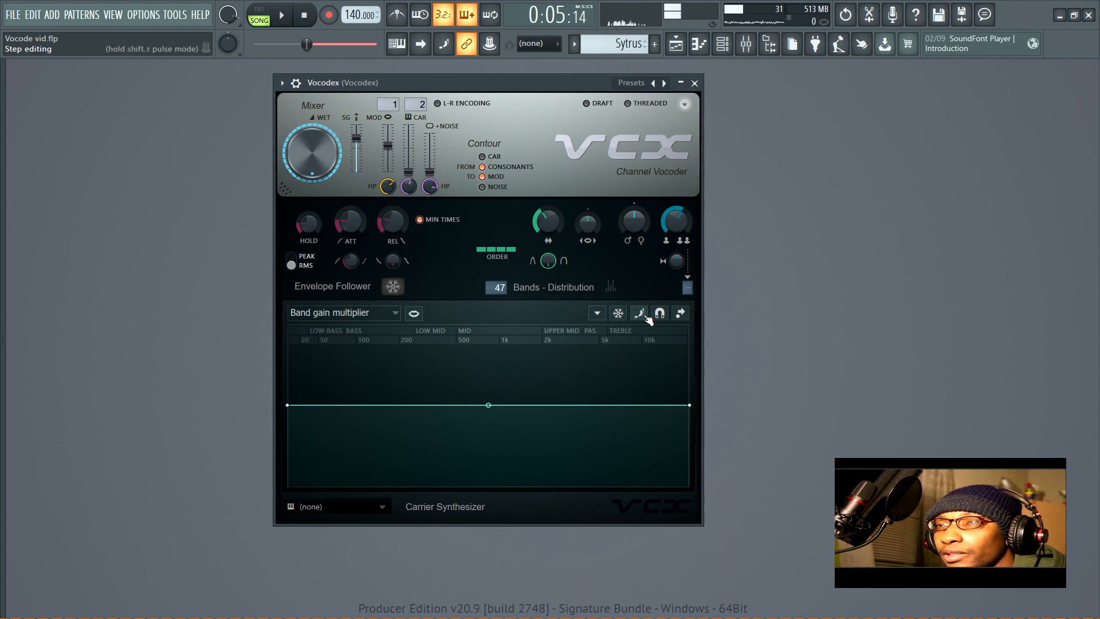
Add two points to the band gain multiplier curve, one near 500 Hz and one near 2 kHz, both slightly above the center line
click(554, 381)
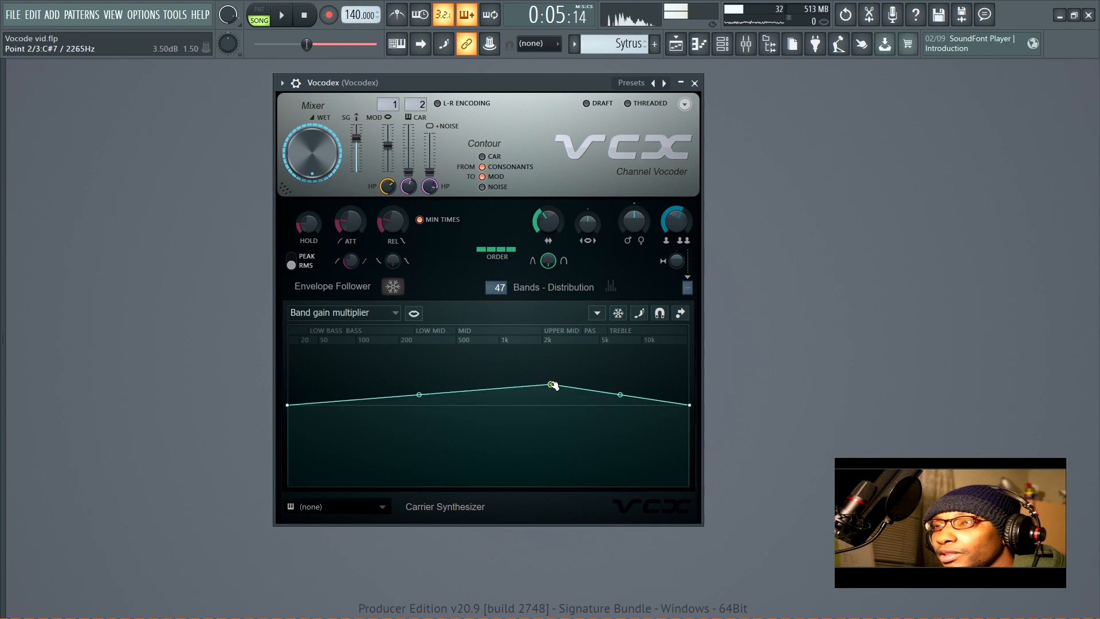
drag(553, 385, 558, 381)
drag(477, 409, 481, 391)
mouse_move(556, 381)
mouse_down()
mouse_move(559, 405)
mouse_move(559, 387)
mouse_up()
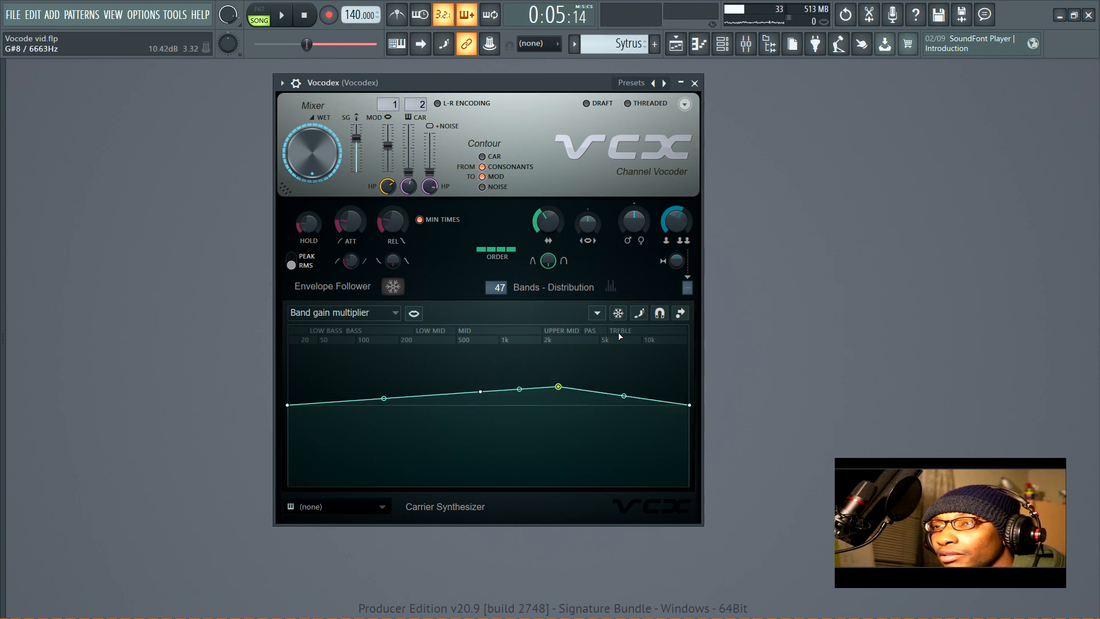
Draw a freehand band gain multiplier curve across the spectrum with step editing on, and erase its points
click(640, 315)
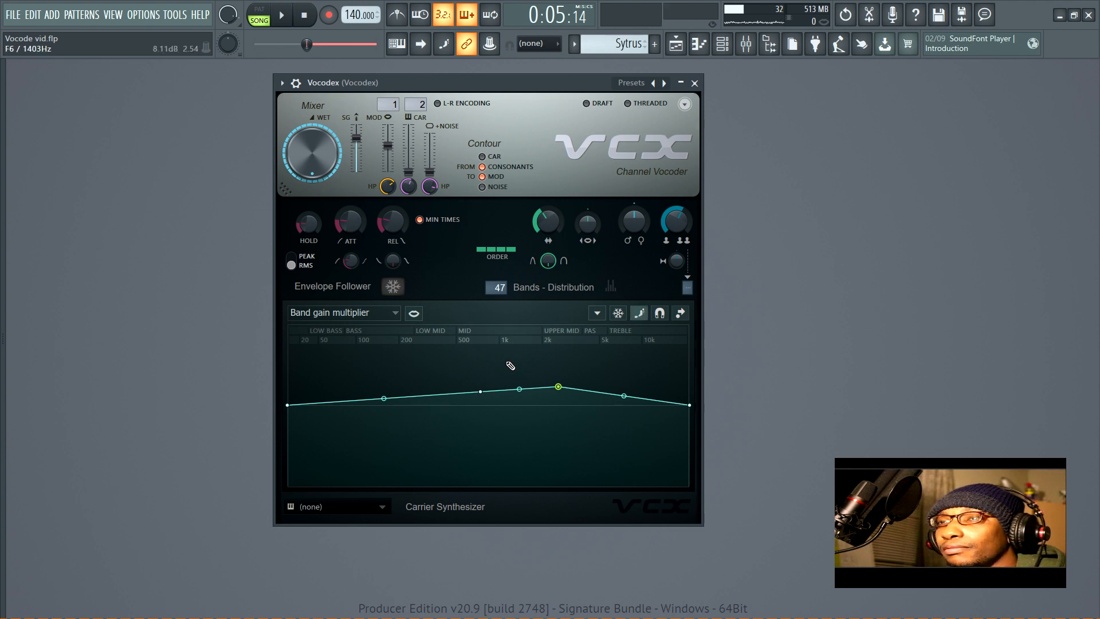
mouse_move(361, 403)
mouse_down()
mouse_move(420, 393)
mouse_move(472, 423)
mouse_move(518, 410)
mouse_move(573, 438)
mouse_move(648, 434)
mouse_move(662, 390)
mouse_up()
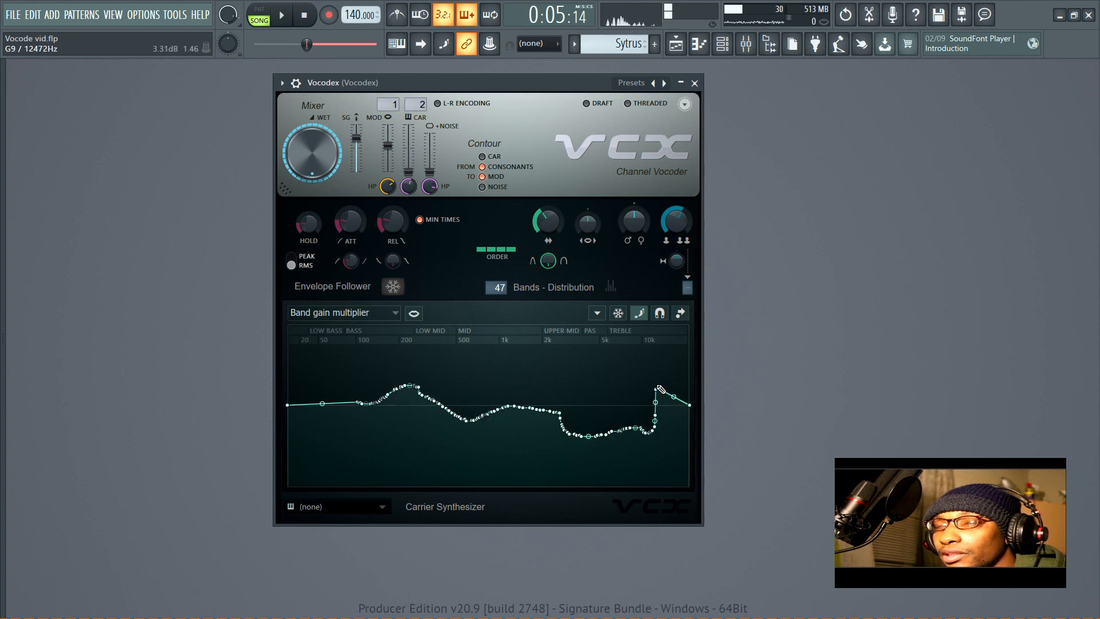
click(658, 388)
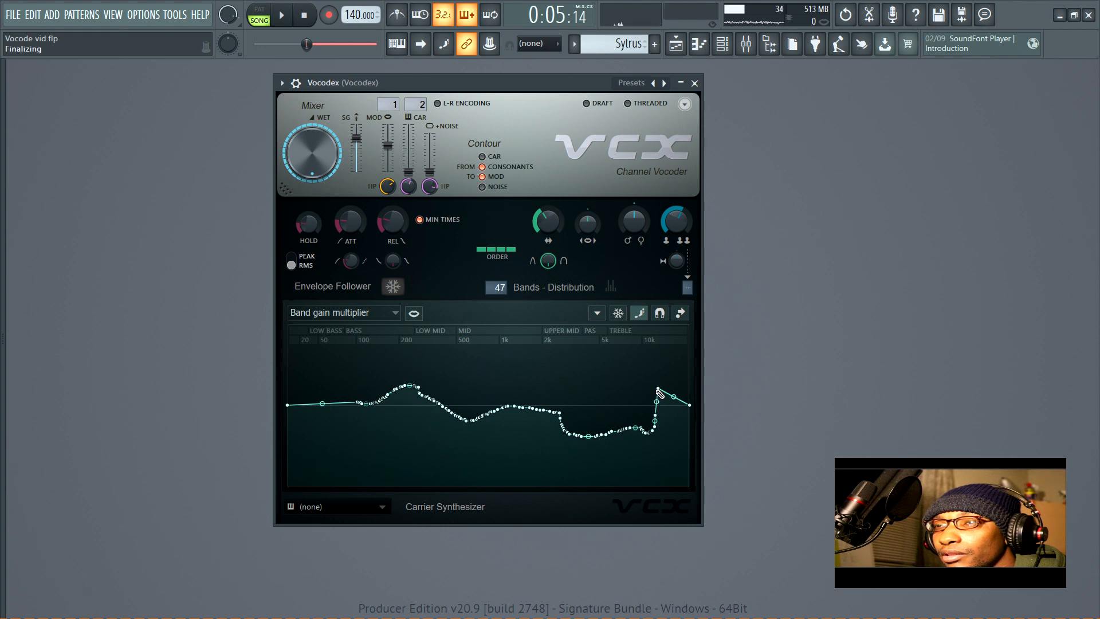
right_click(658, 390)
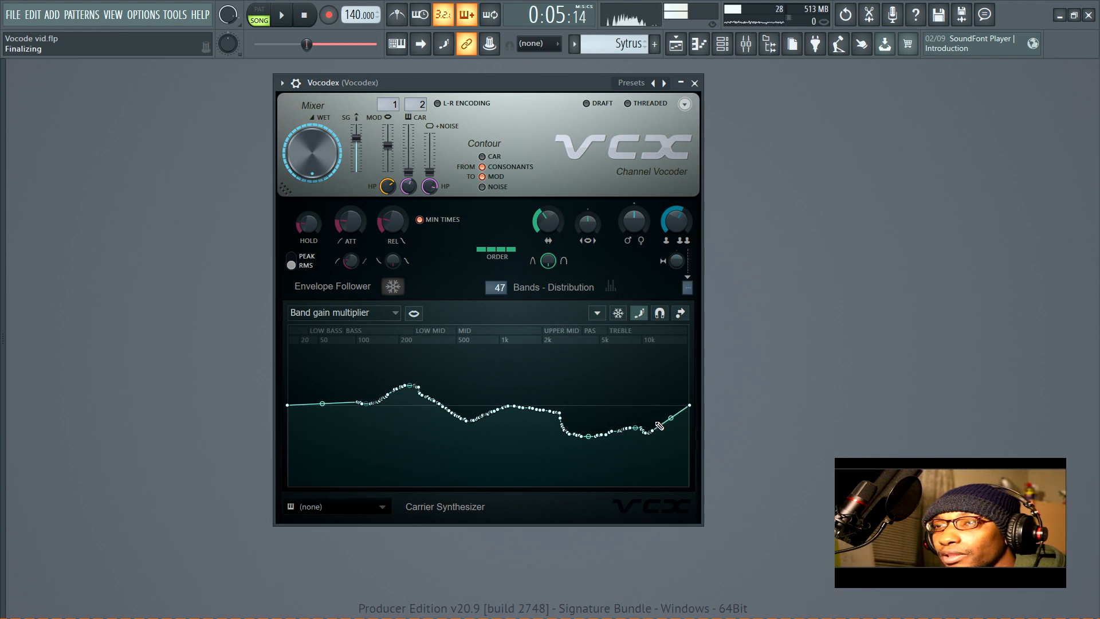
mouse_move(659, 426)
mouse_down()
mouse_move(599, 436)
mouse_move(529, 412)
mouse_move(455, 418)
mouse_move(412, 388)
mouse_move(351, 409)
mouse_up()
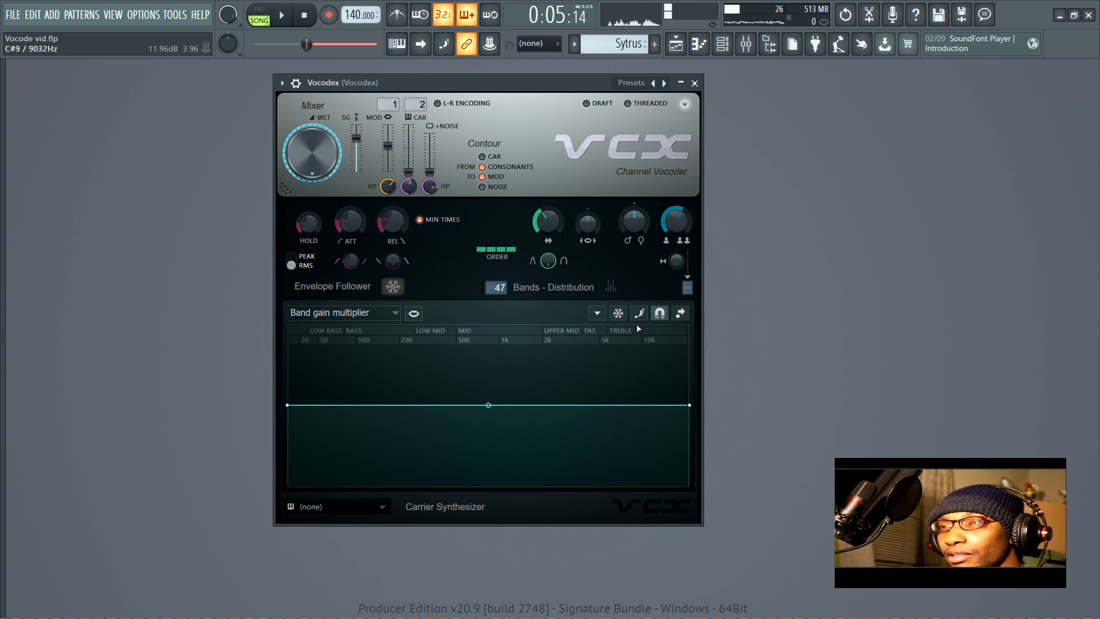
Add a point at about 98 Hz and 0.88 dB on the band gain multiplier curve, and delete it
mouse_move(354, 404)
mouse_down()
mouse_move(359, 388)
mouse_move(356, 400)
mouse_up()
right_click(356, 400)
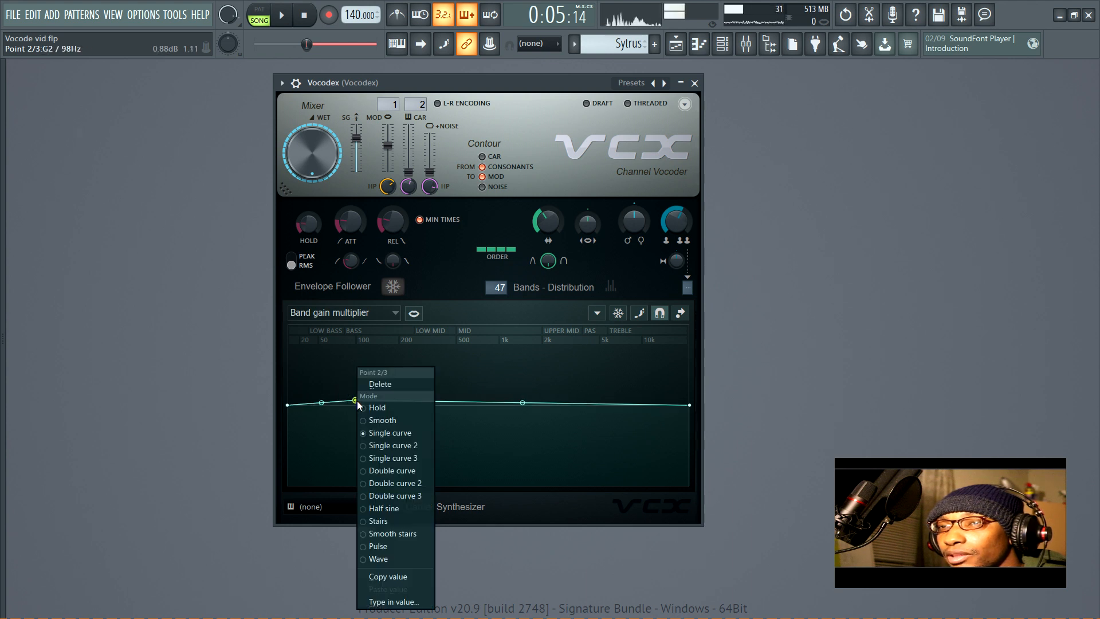
click(373, 385)
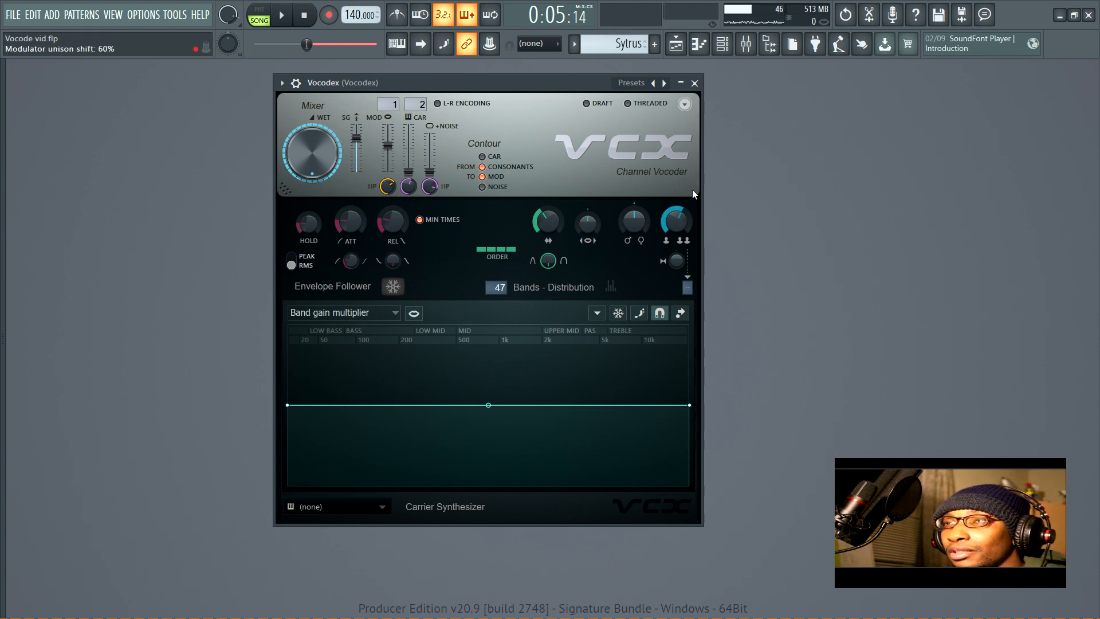
View the mixer and the Default channel's piano roll with its snap to grid control, and return to Vocodex
click(746, 43)
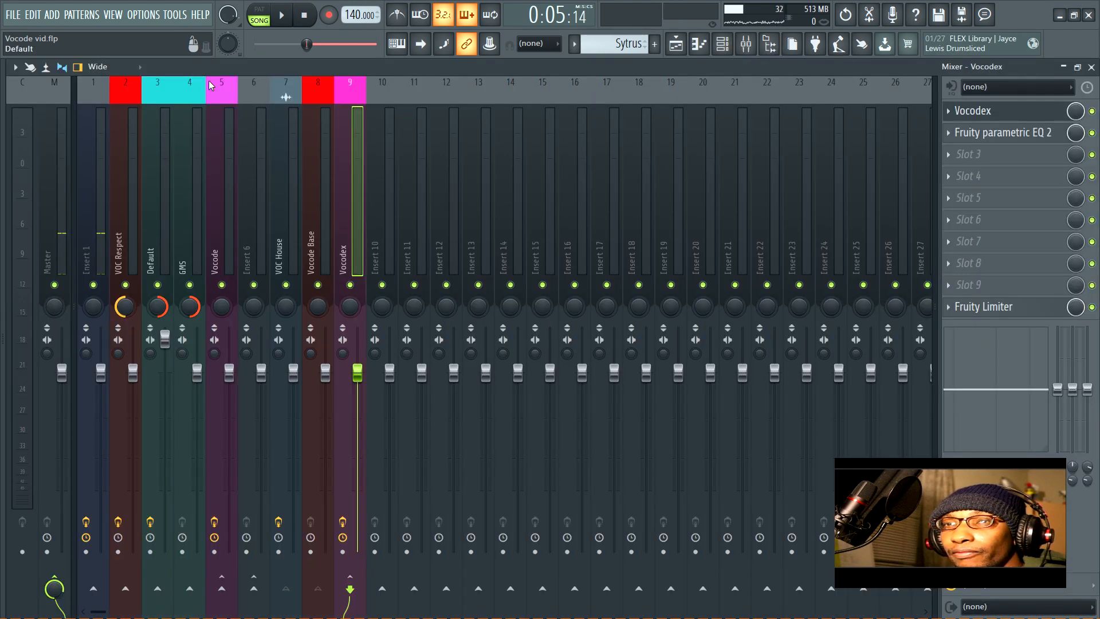
click(746, 44)
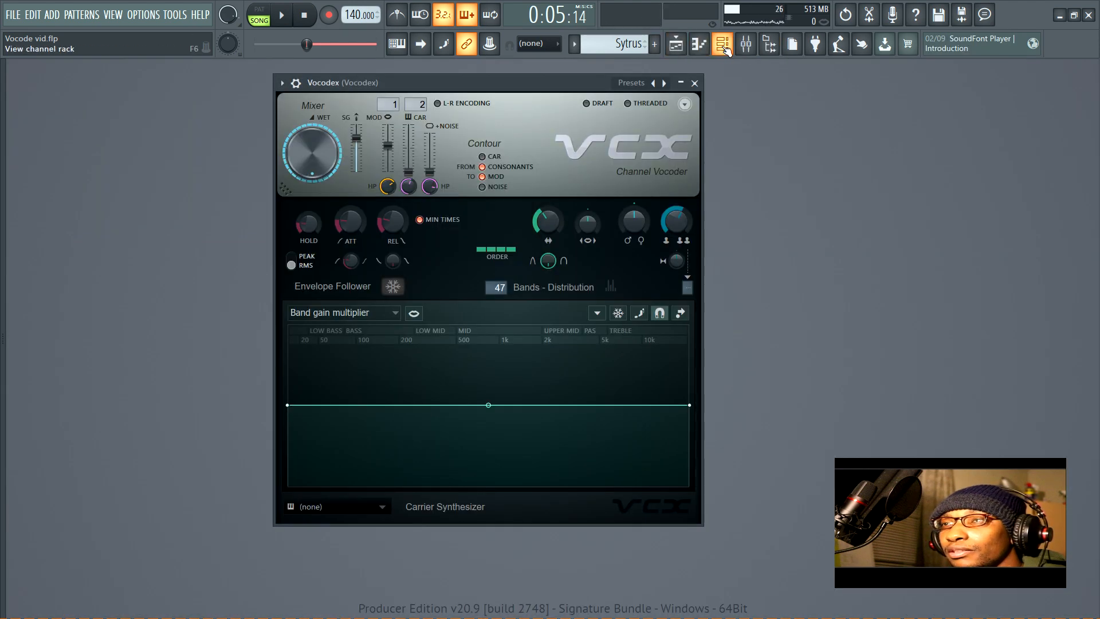
click(723, 43)
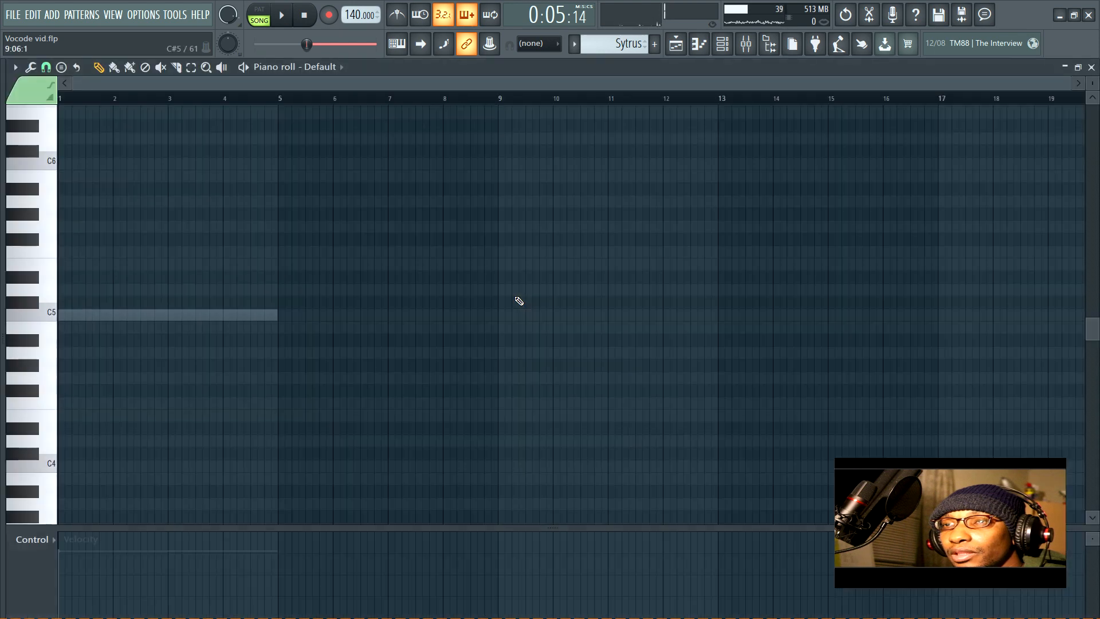
click(516, 299)
click(47, 68)
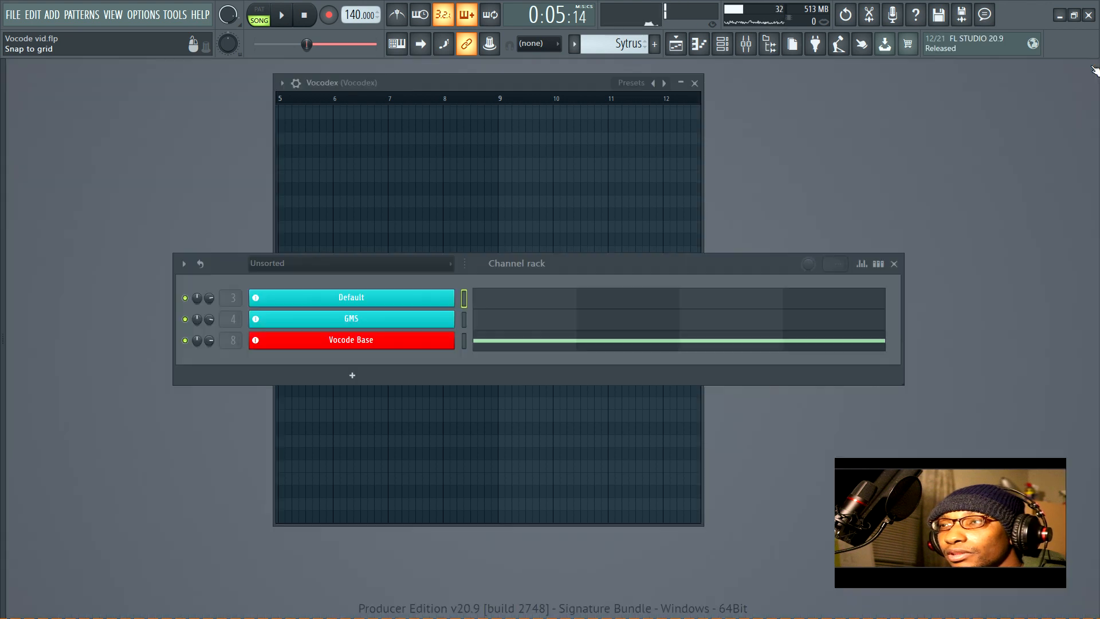
click(894, 264)
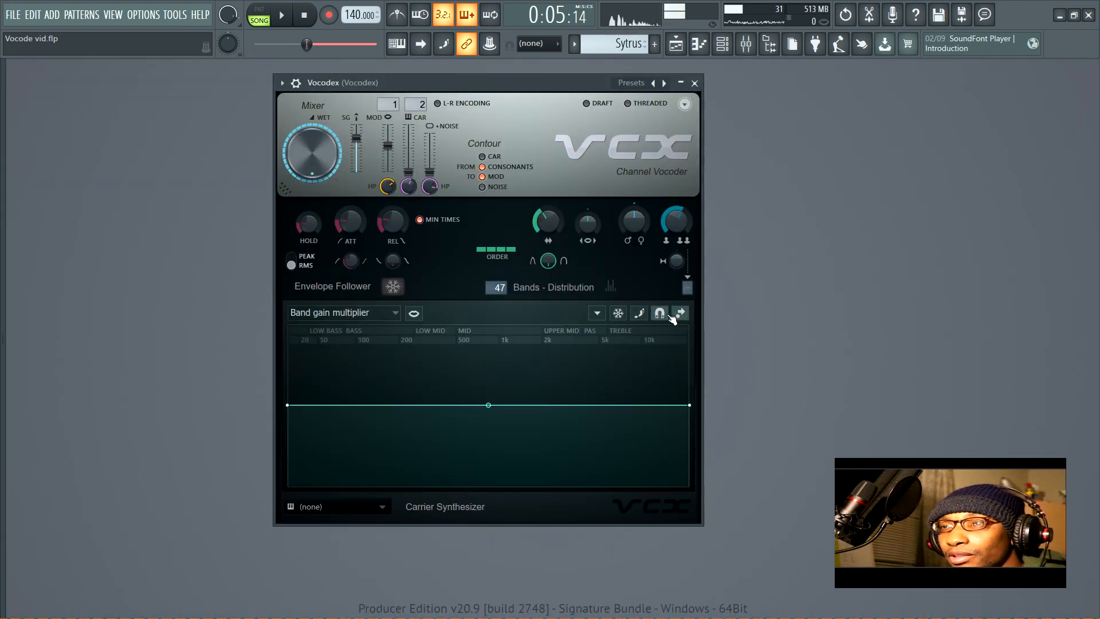
Draw a gently waving freehand band gain multiplier curve from about 200 Hz into the treble using step editing
click(639, 312)
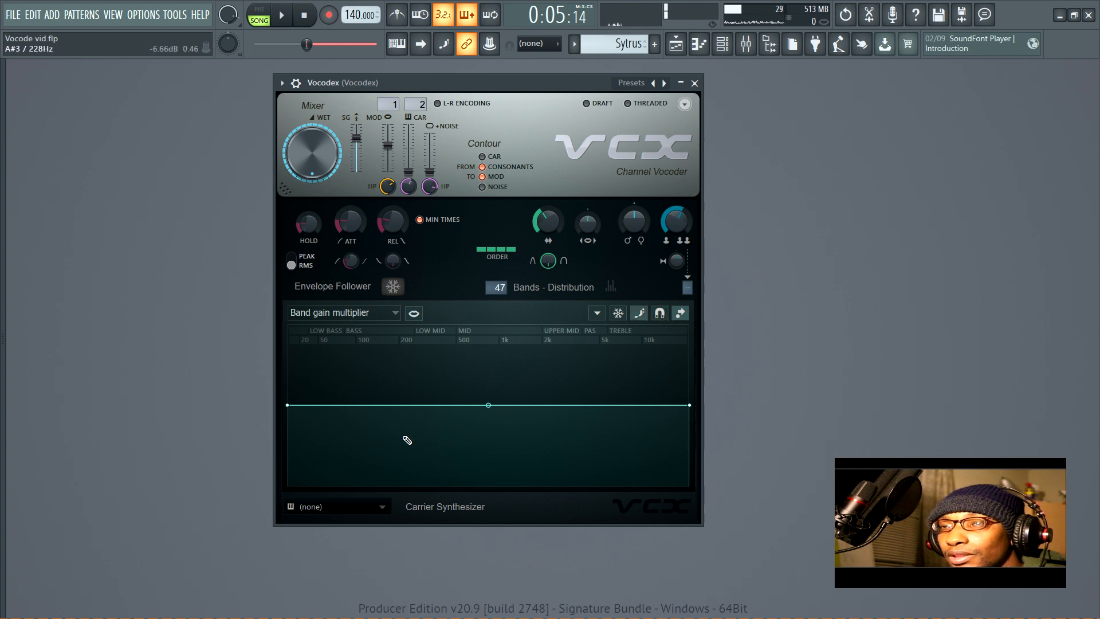
drag(395, 405, 631, 394)
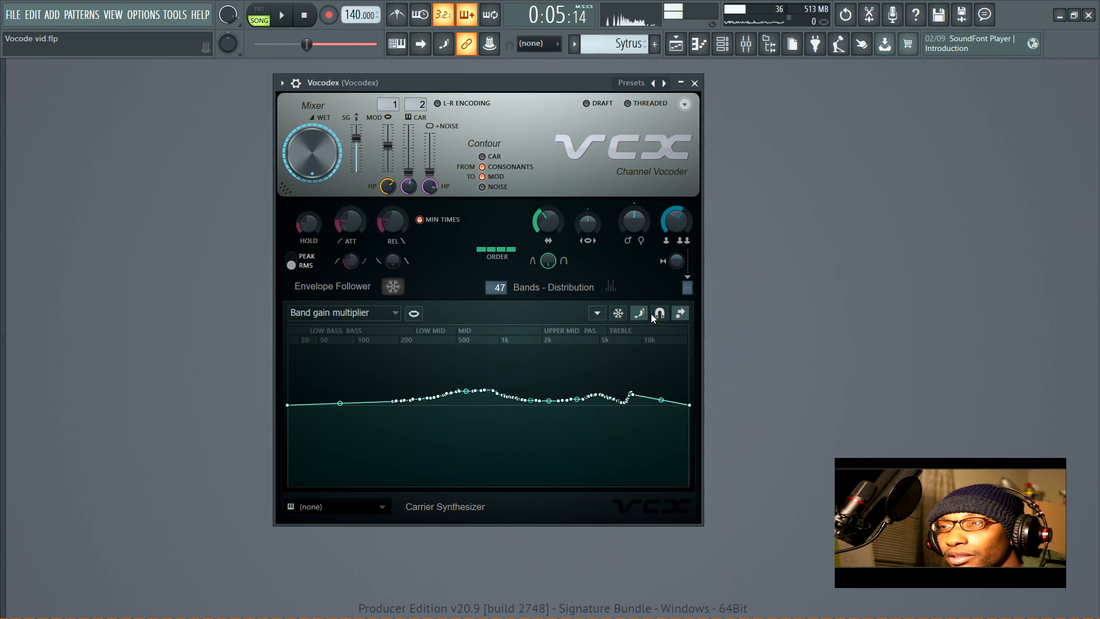
click(641, 313)
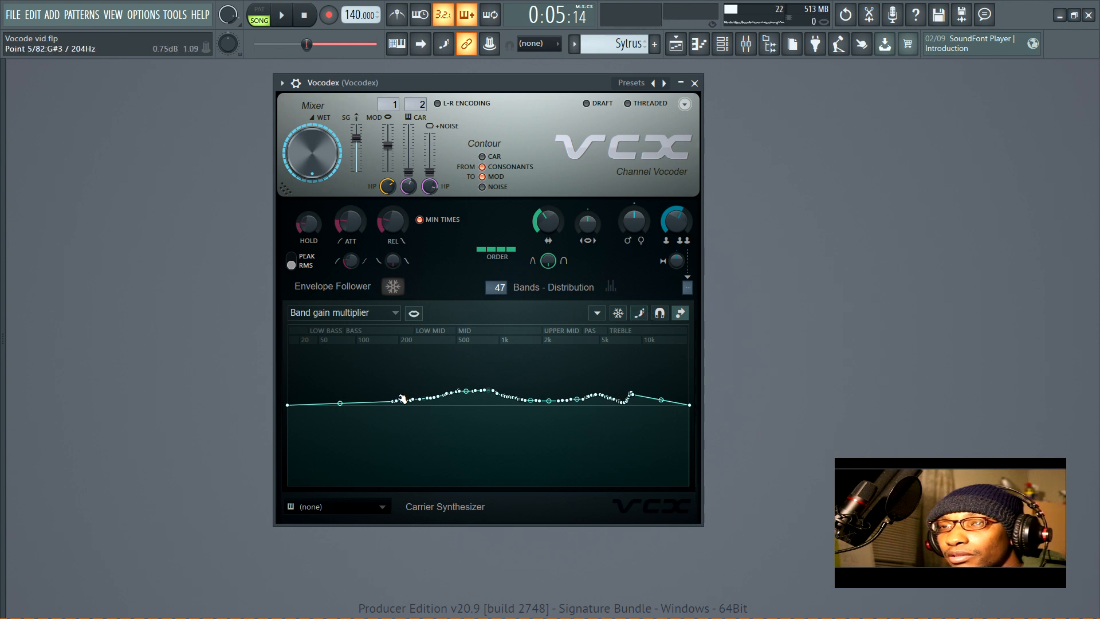
Move the drawn curve's first point with slide on and off, and erase the drawn points to flatten the curve
mouse_move(395, 401)
mouse_down()
mouse_move(335, 400)
mouse_move(405, 394)
mouse_up()
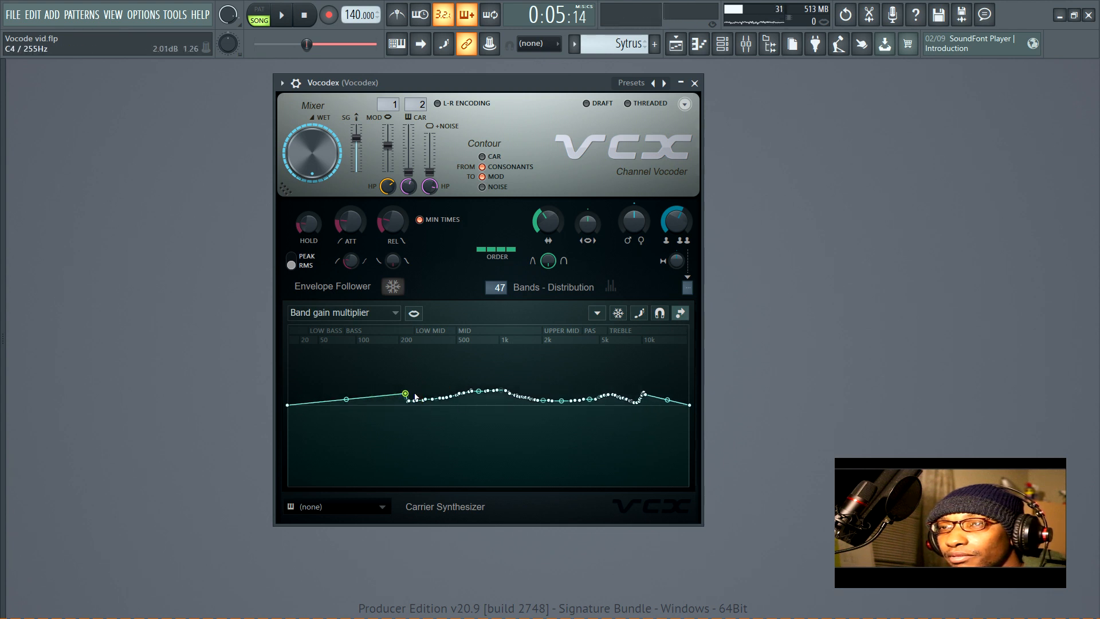
drag(406, 394, 379, 390)
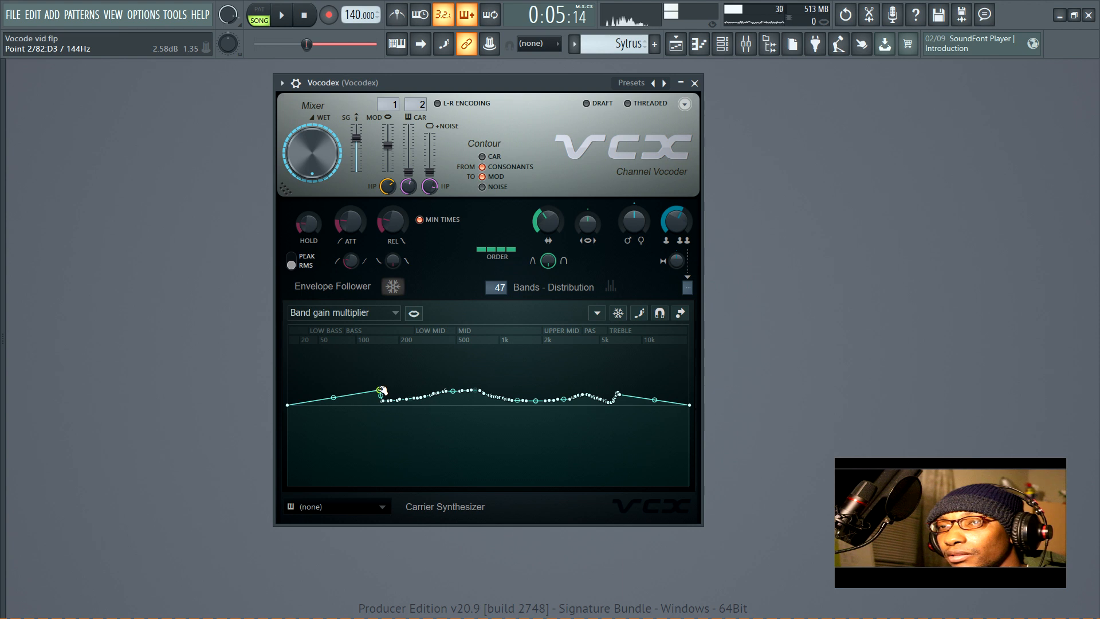
drag(382, 391, 359, 394)
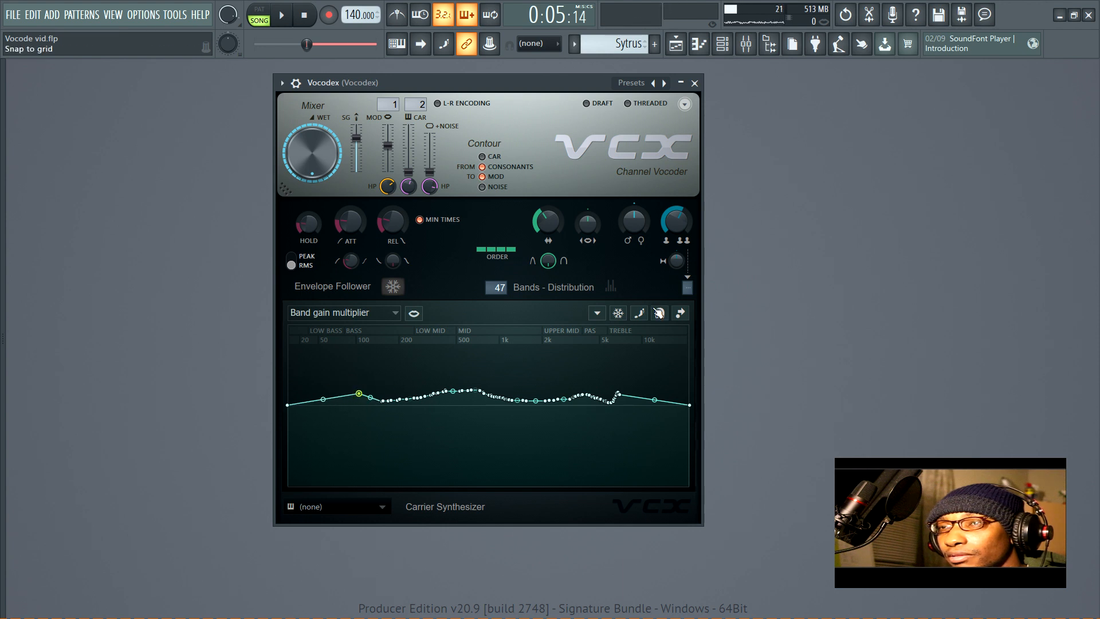
click(659, 313)
mouse_move(618, 394)
mouse_down()
mouse_move(612, 404)
mouse_move(346, 395)
mouse_up()
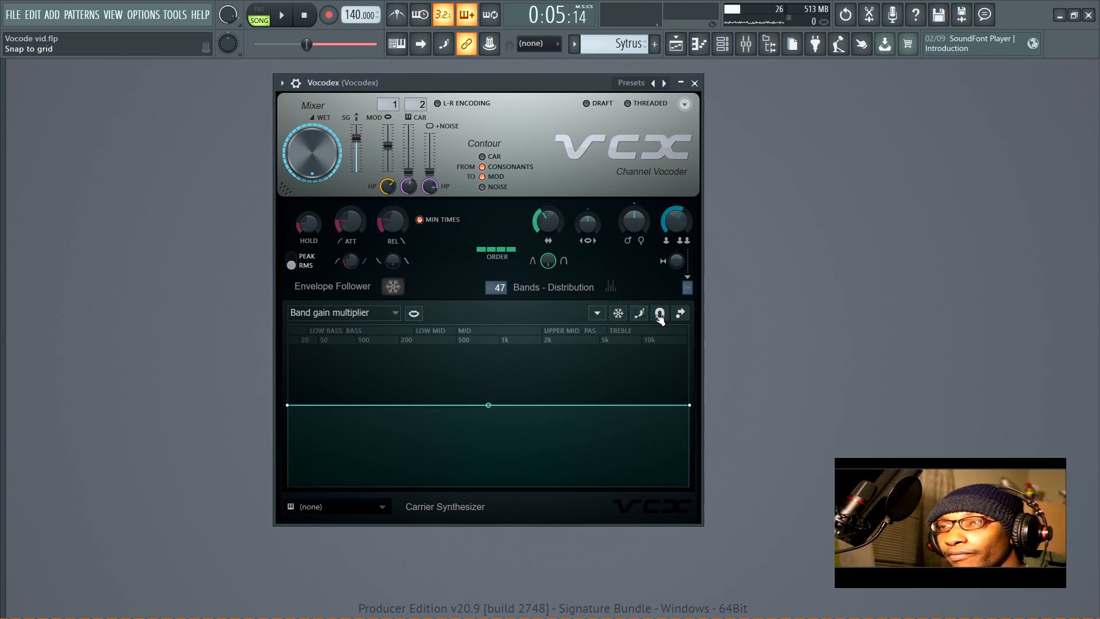
Check the band parameter list and toggle the Envelope Follower's freeze on and off
click(364, 314)
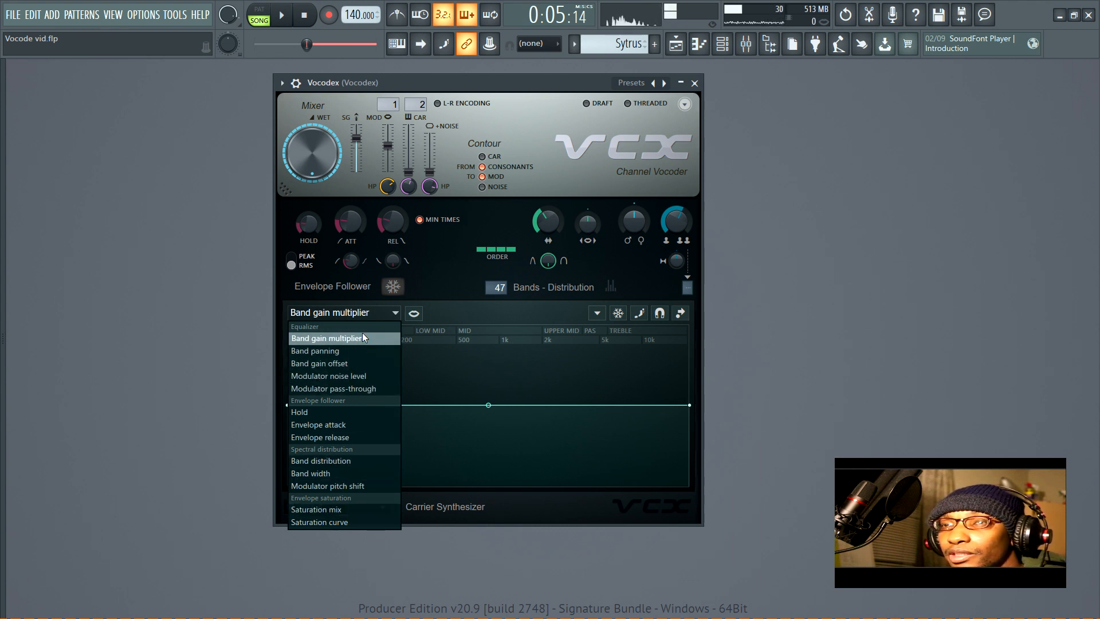
click(467, 321)
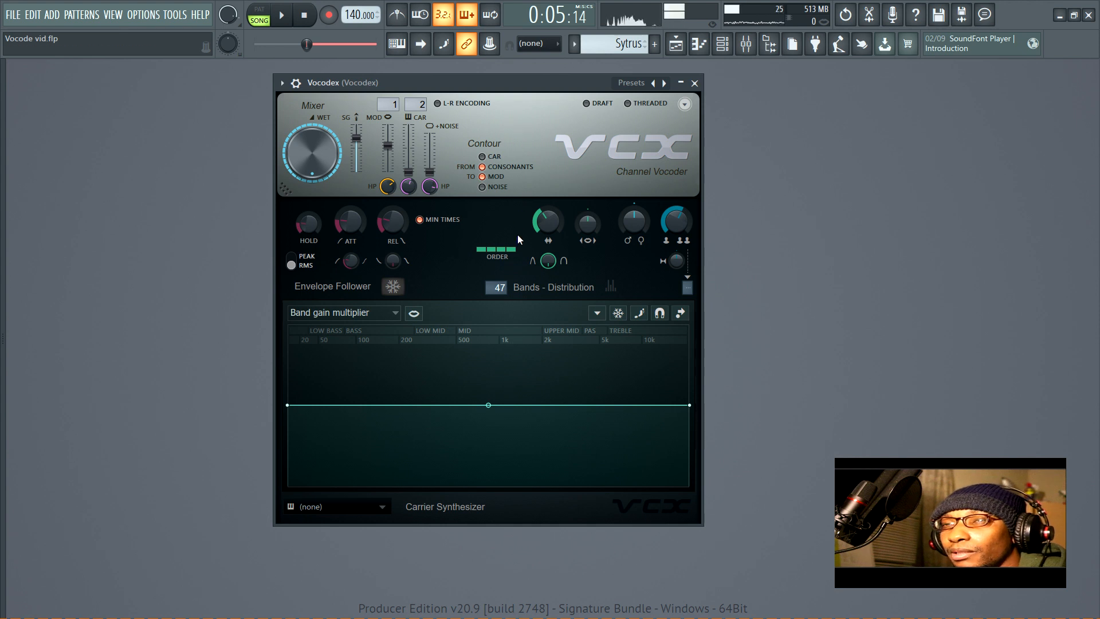
click(395, 288)
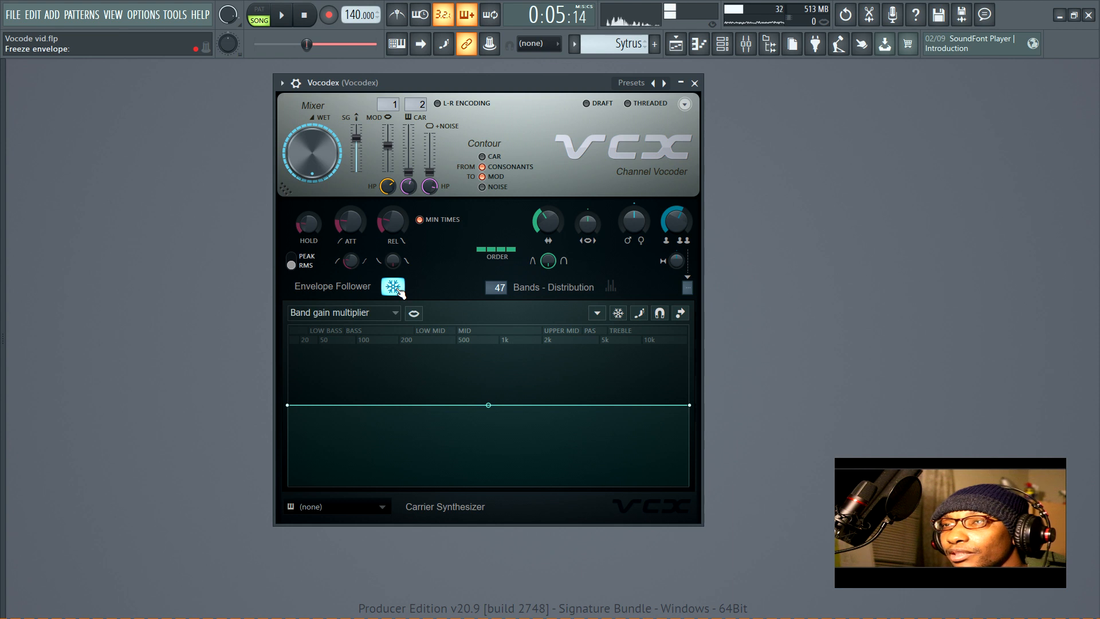
click(396, 288)
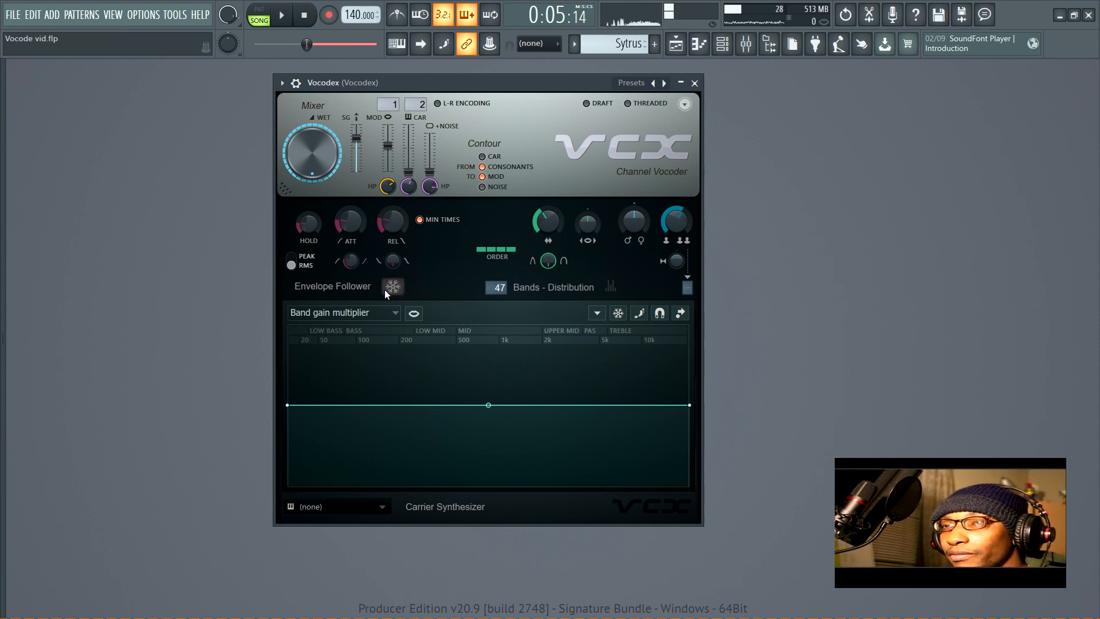
click(395, 288)
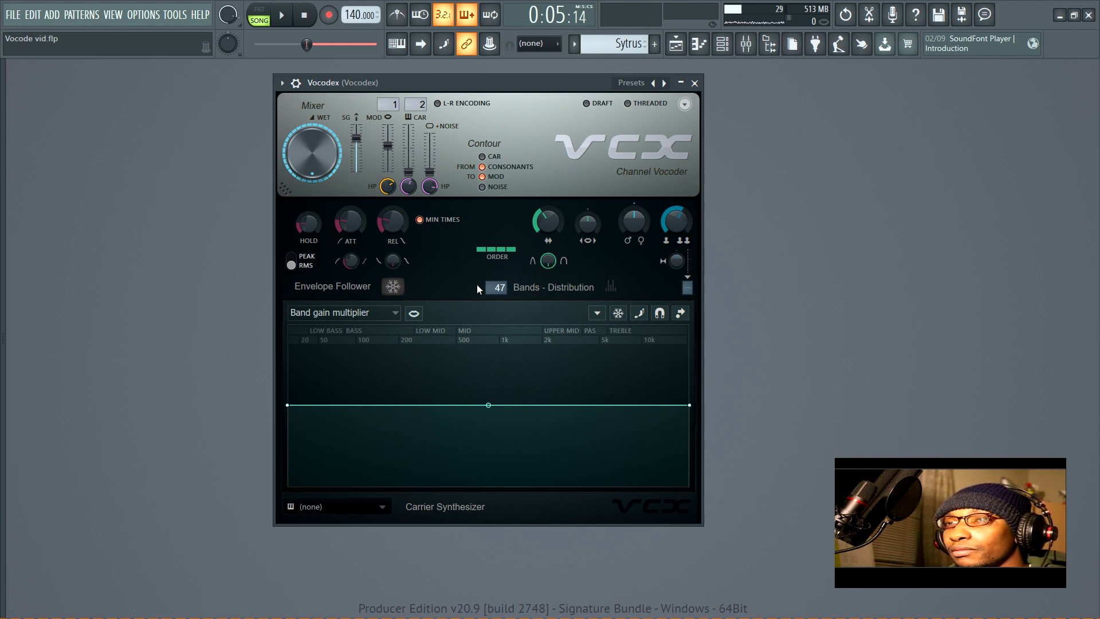
click(369, 312)
click(371, 315)
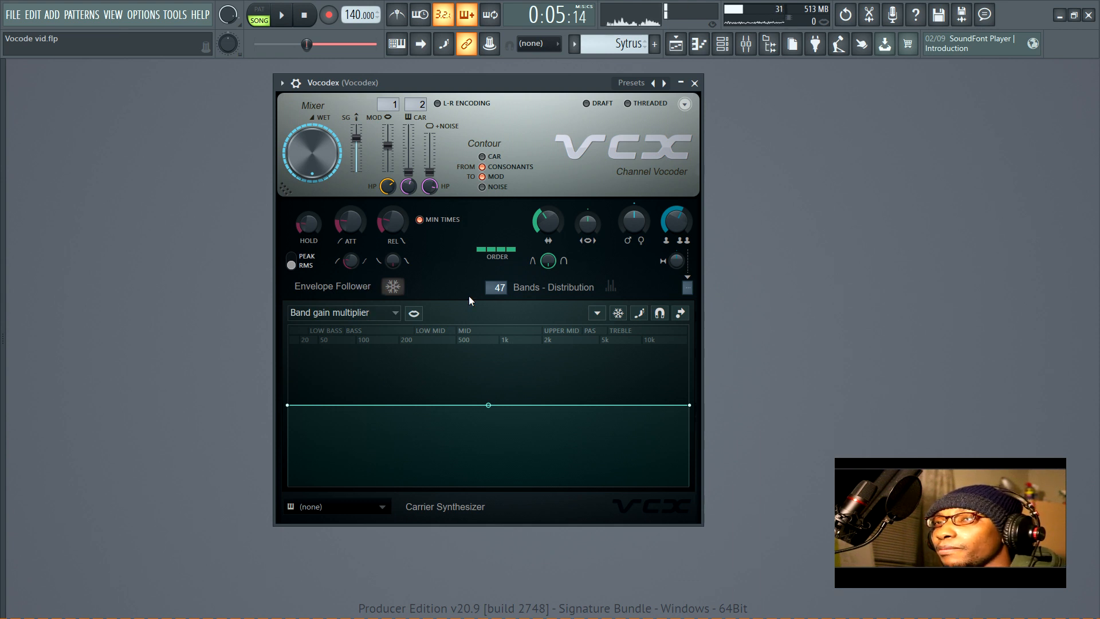
Play the song while repeatedly toggling the Envelope Follower's freeze on and off, and stop playback with freeze off
key(space)
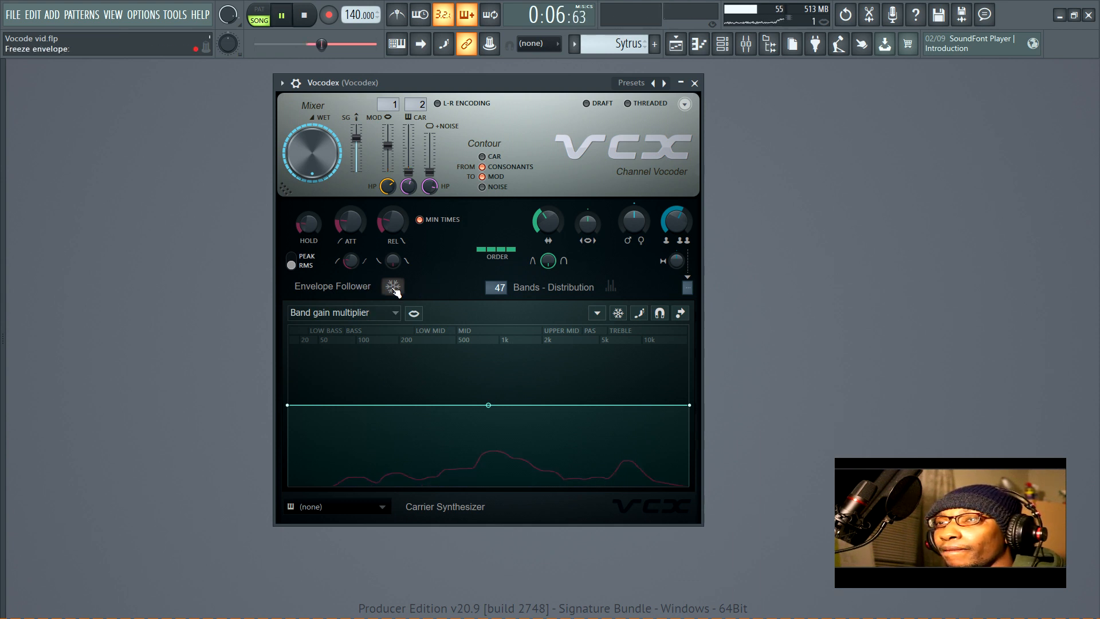
key(space)
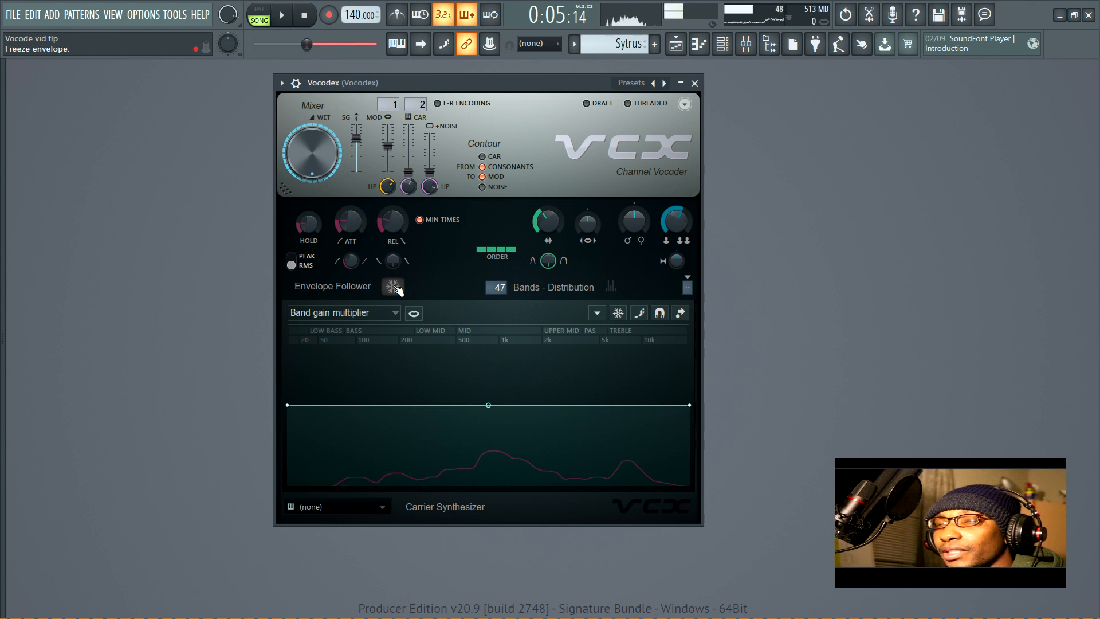
click(394, 287)
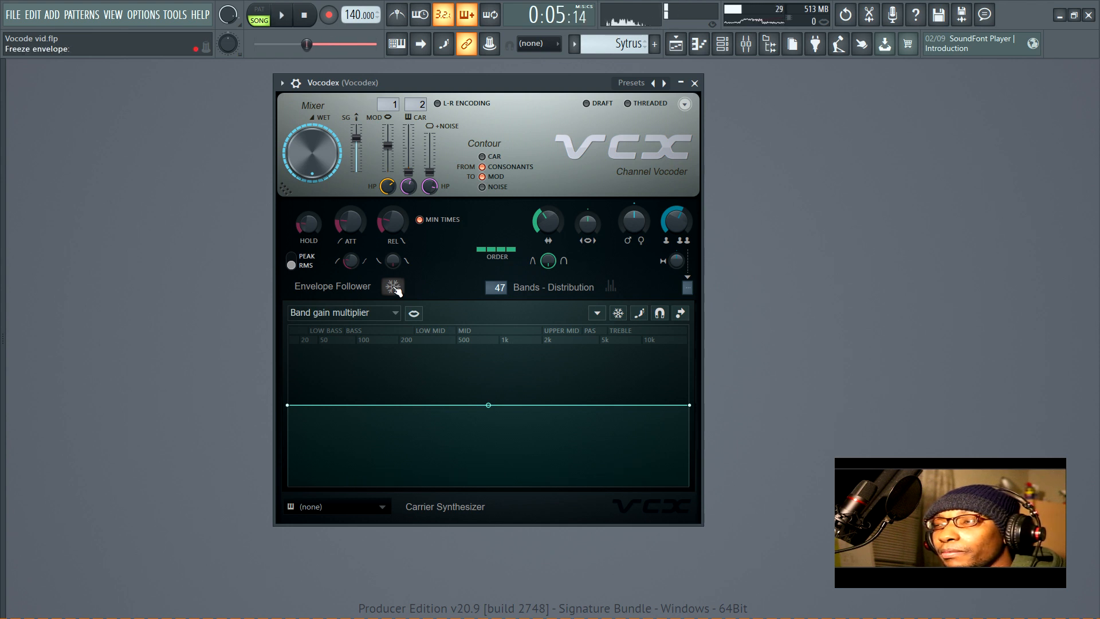
key(space)
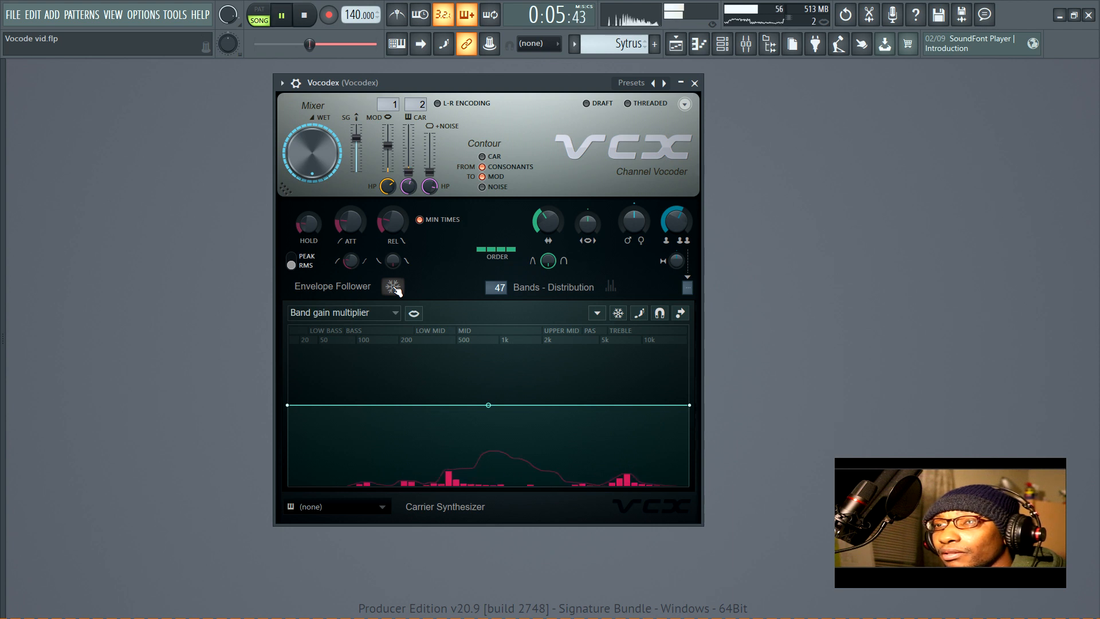
click(393, 287)
click(393, 287)
click(393, 287)
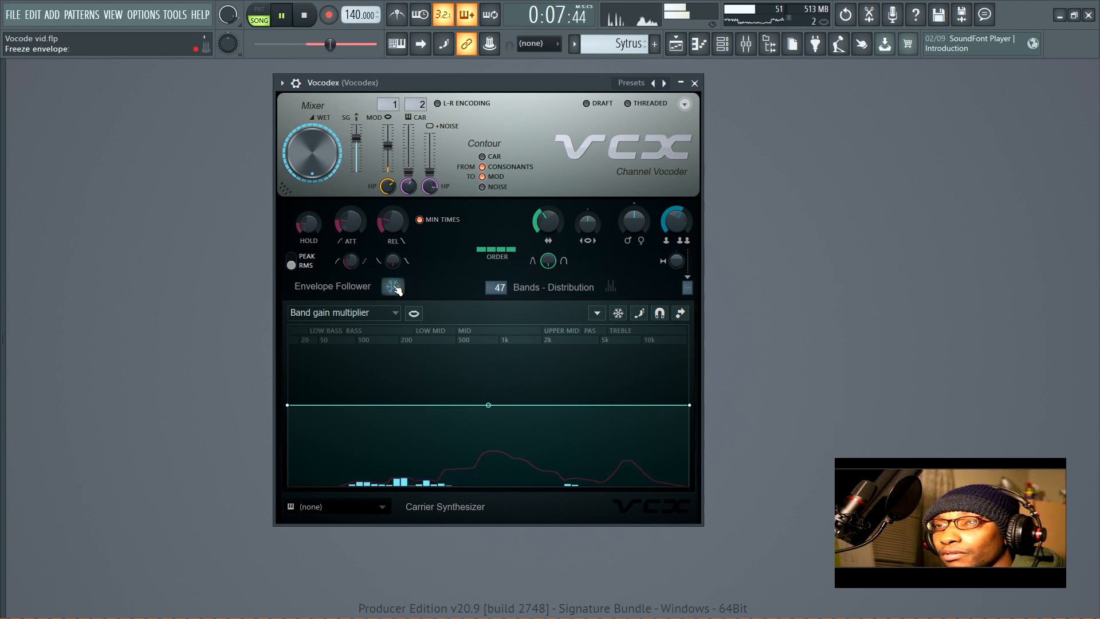
click(393, 287)
click(393, 287)
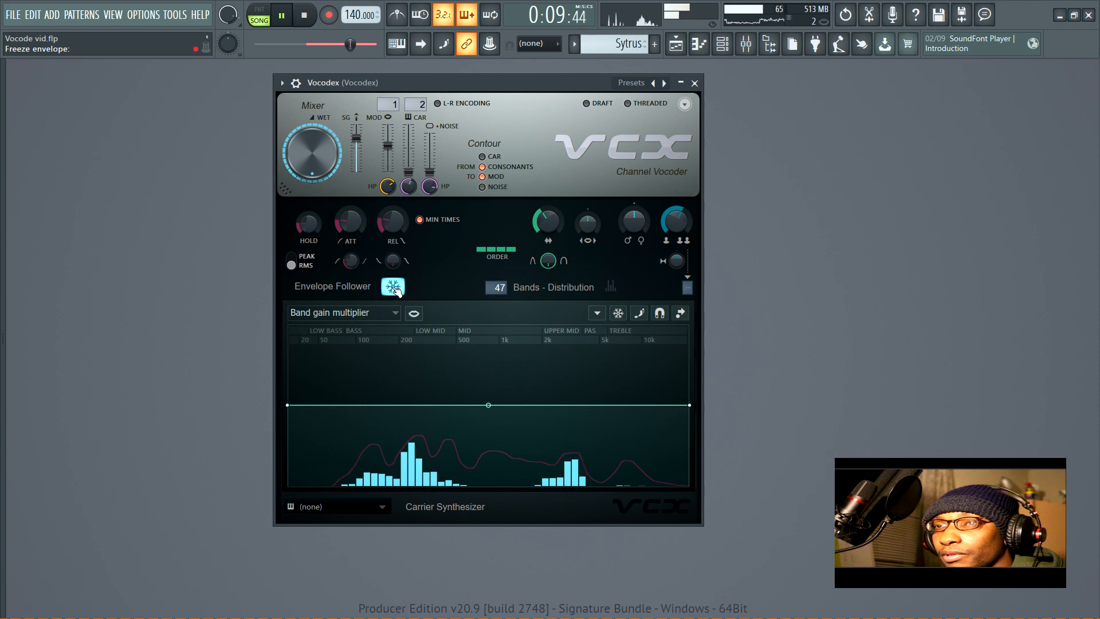
click(393, 287)
click(393, 287)
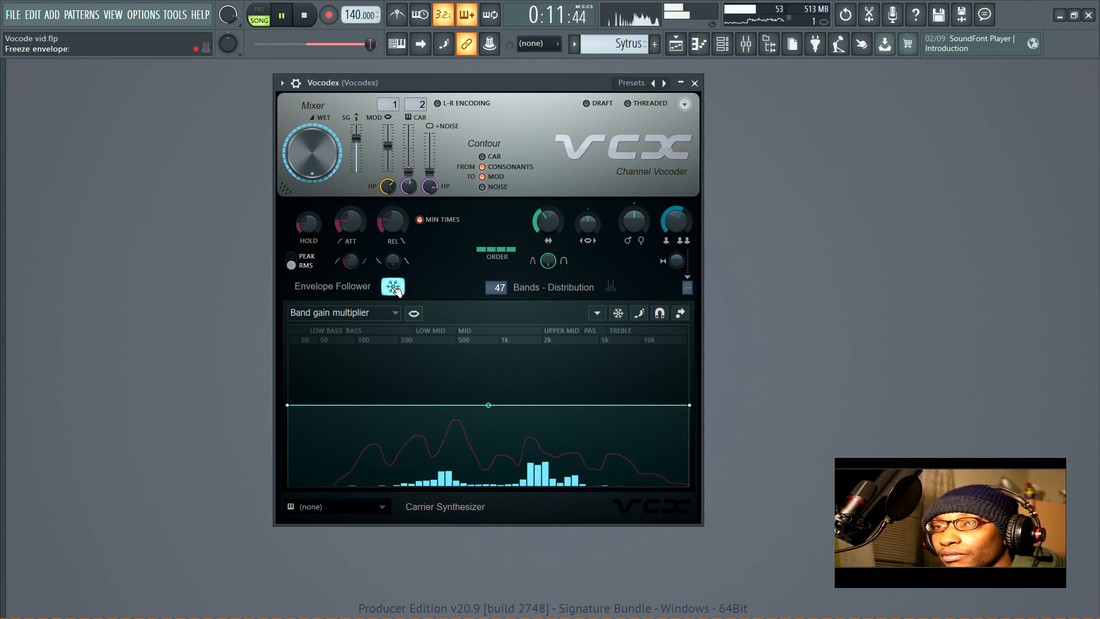
click(394, 288)
key(space)
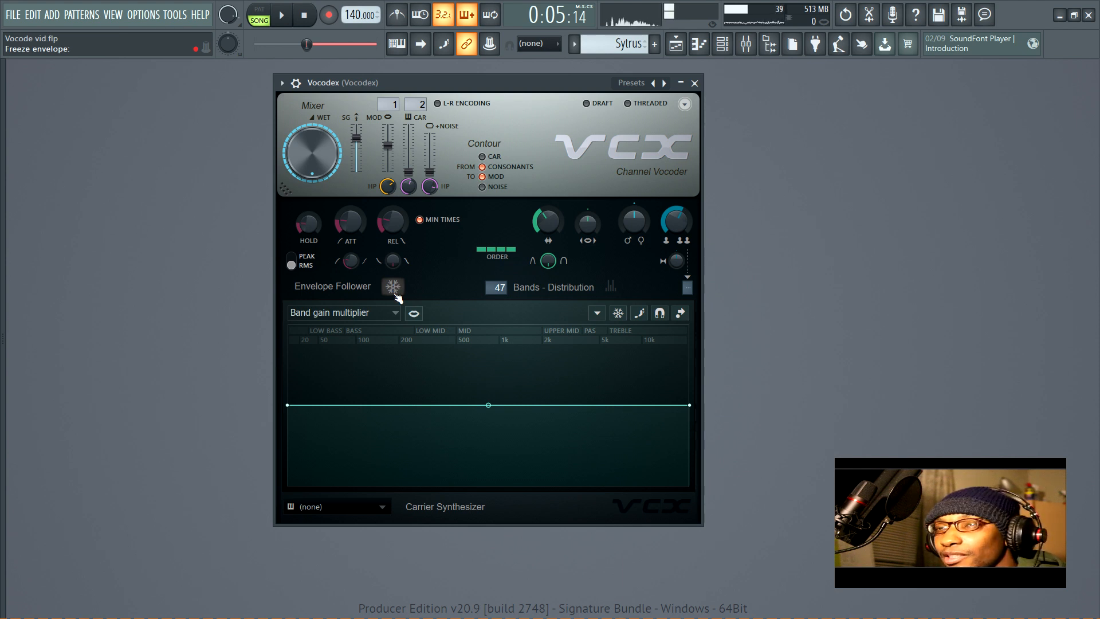
Check the band parameter list, keep Band gain multiplier selected, and add a narrow peak near 5 kHz with a baseline point on each side
click(367, 312)
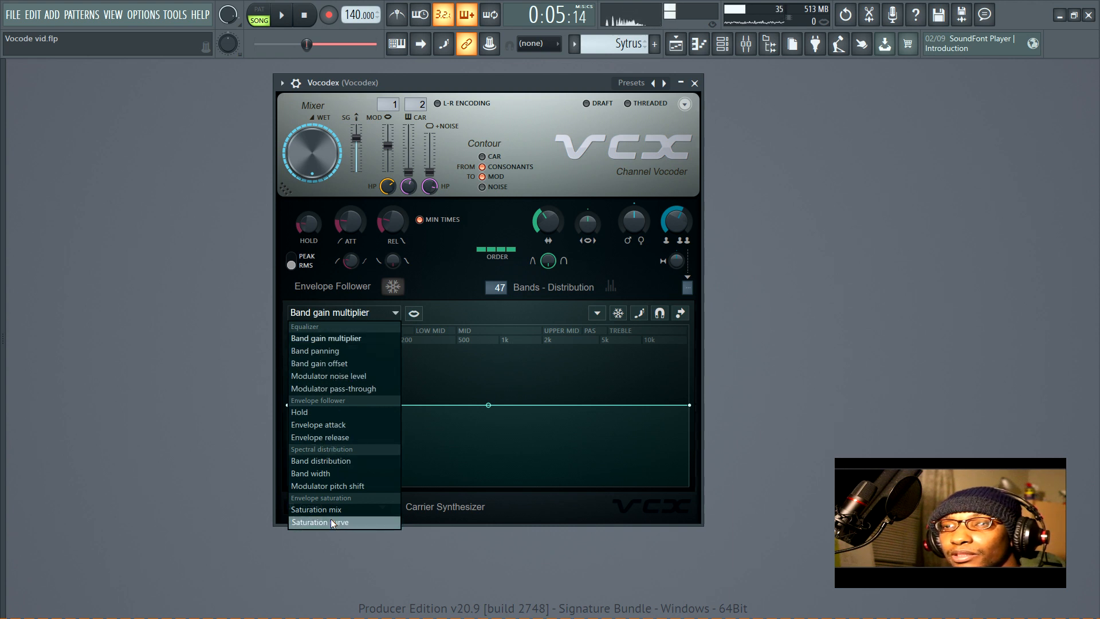
click(383, 314)
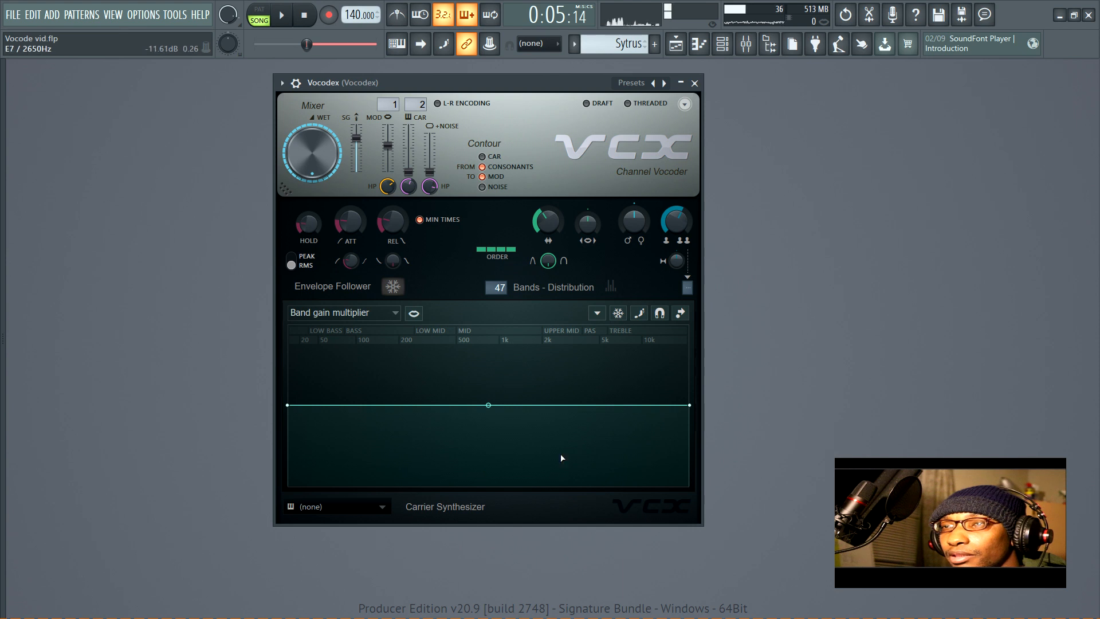
click(590, 382)
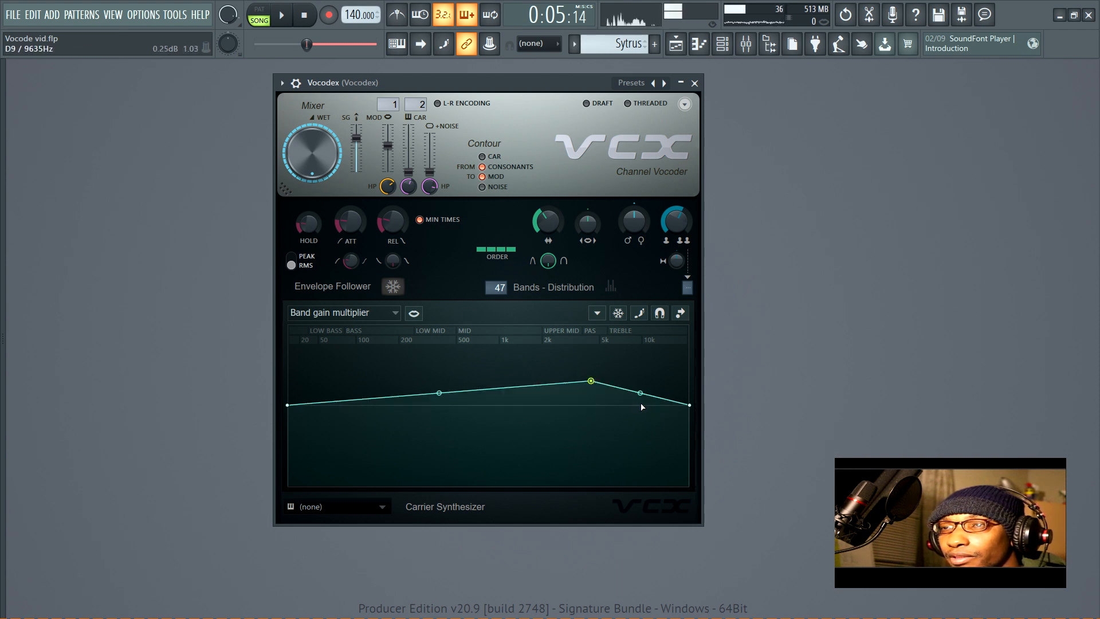
click(640, 405)
mouse_move(591, 381)
mouse_down()
mouse_move(591, 393)
mouse_move(603, 380)
mouse_up()
click(584, 402)
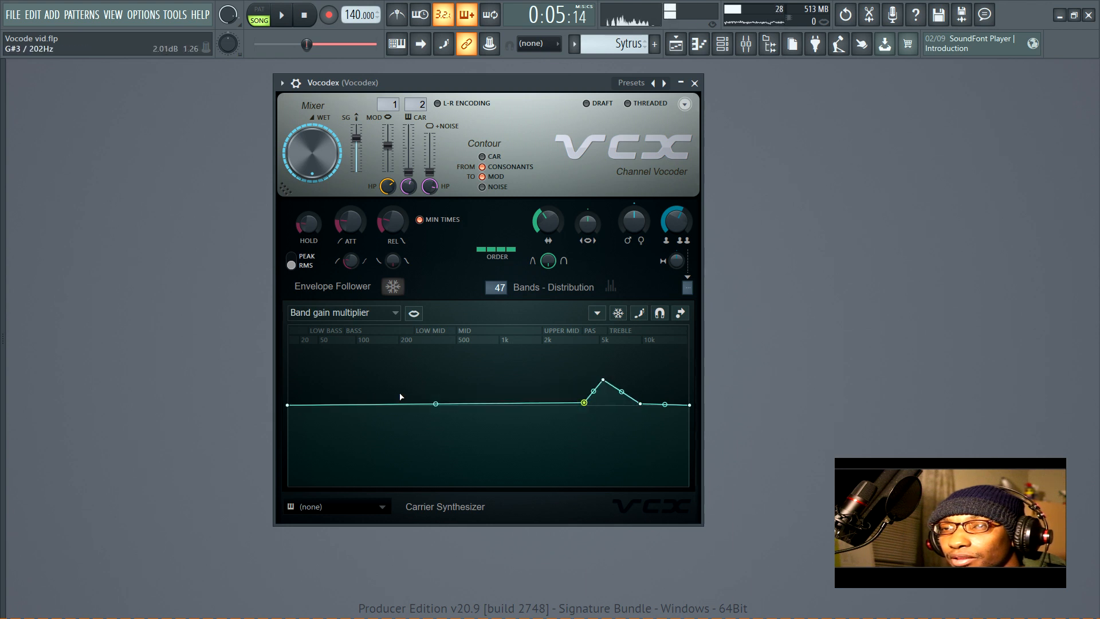
Add narrow band gain multiplier peaks near 100 Hz and 1 kHz, each with a point near the baseline on either side
click(360, 380)
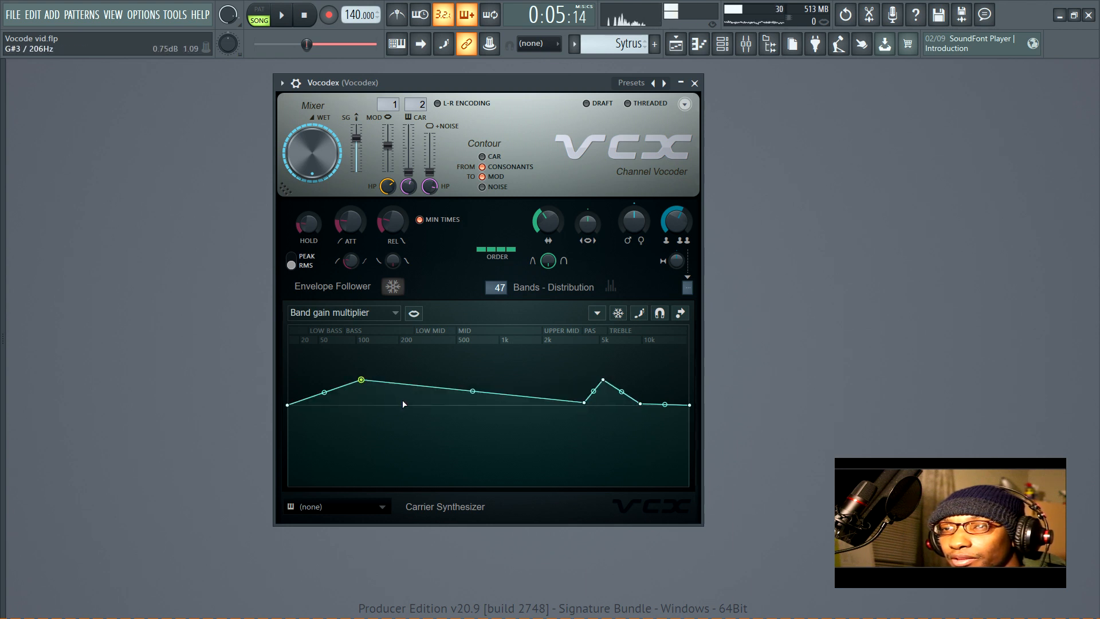
click(403, 404)
click(348, 405)
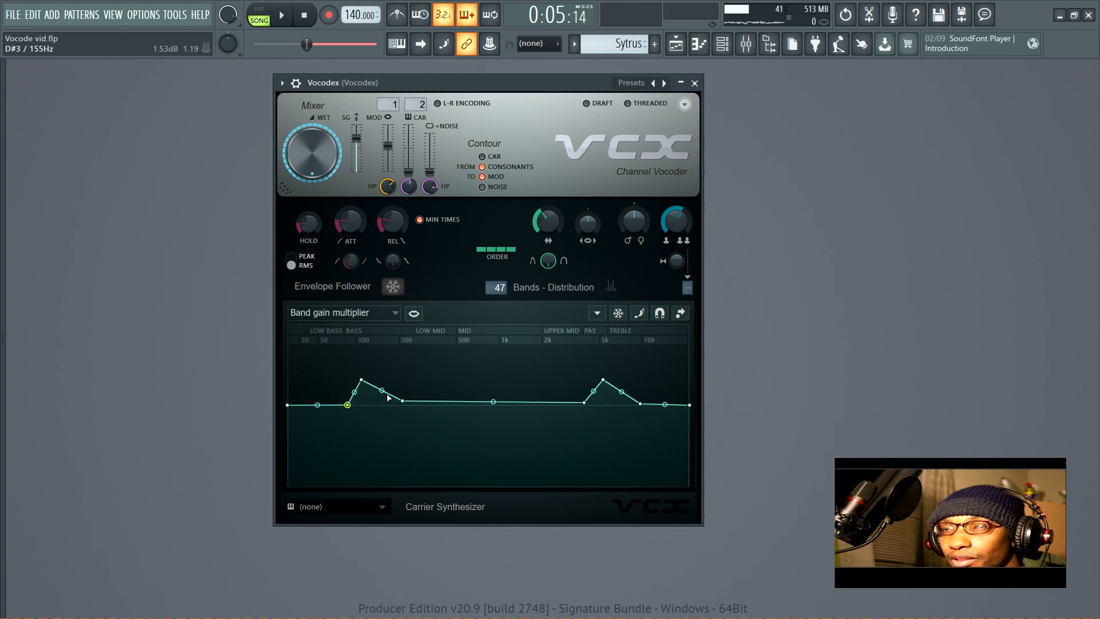
click(503, 380)
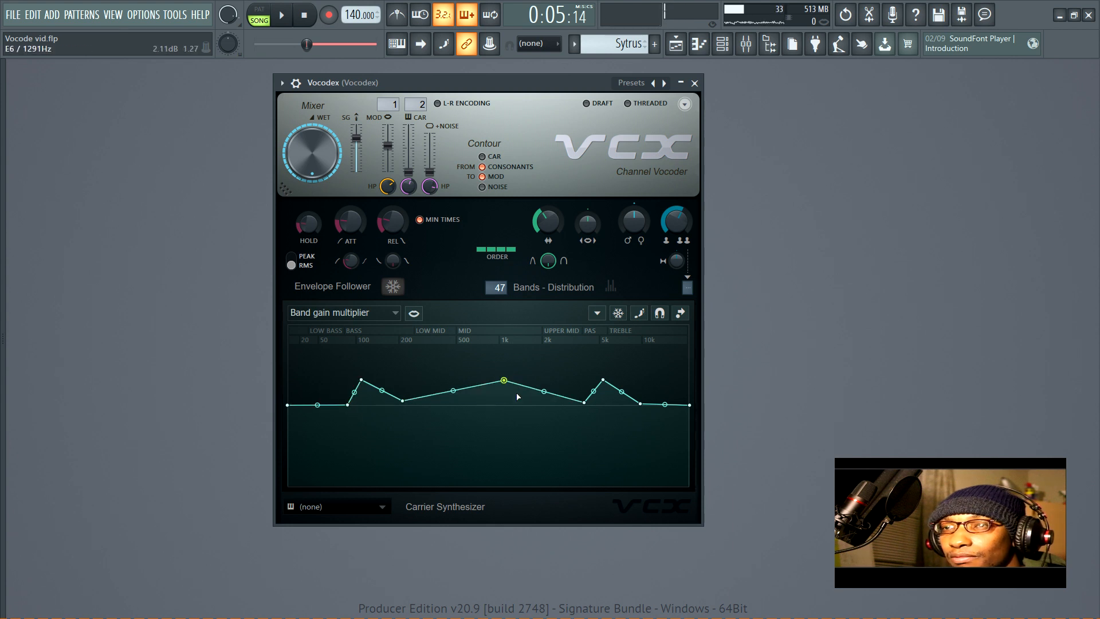
click(539, 406)
click(490, 405)
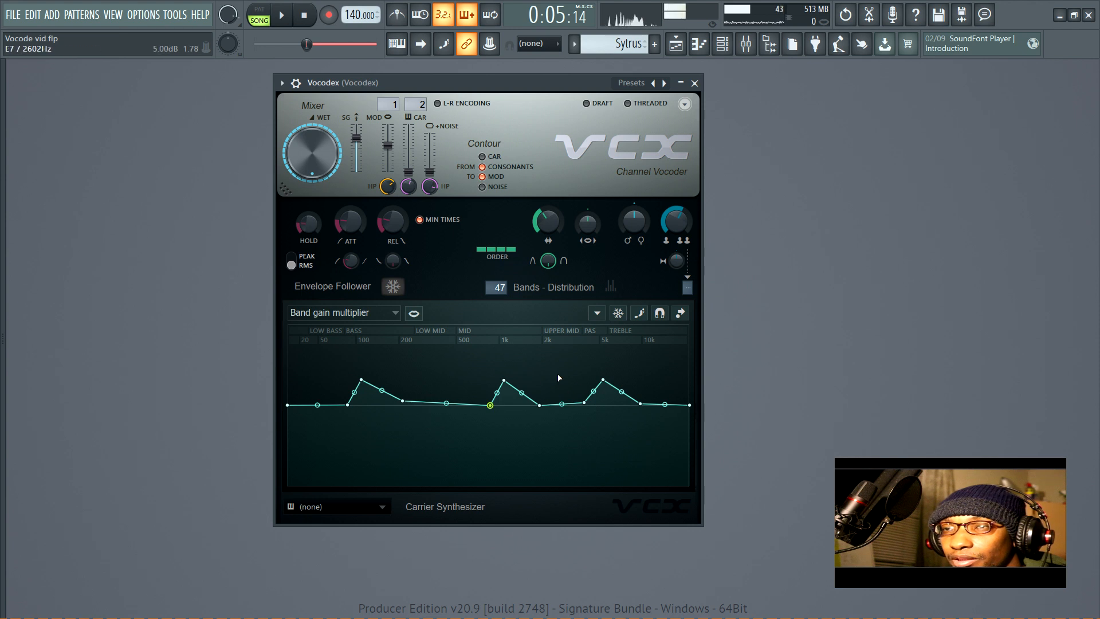
Erase the added envelope points with step editing, keeping only the one below 100 Hz, and turn step editing off
click(641, 316)
right_click(640, 404)
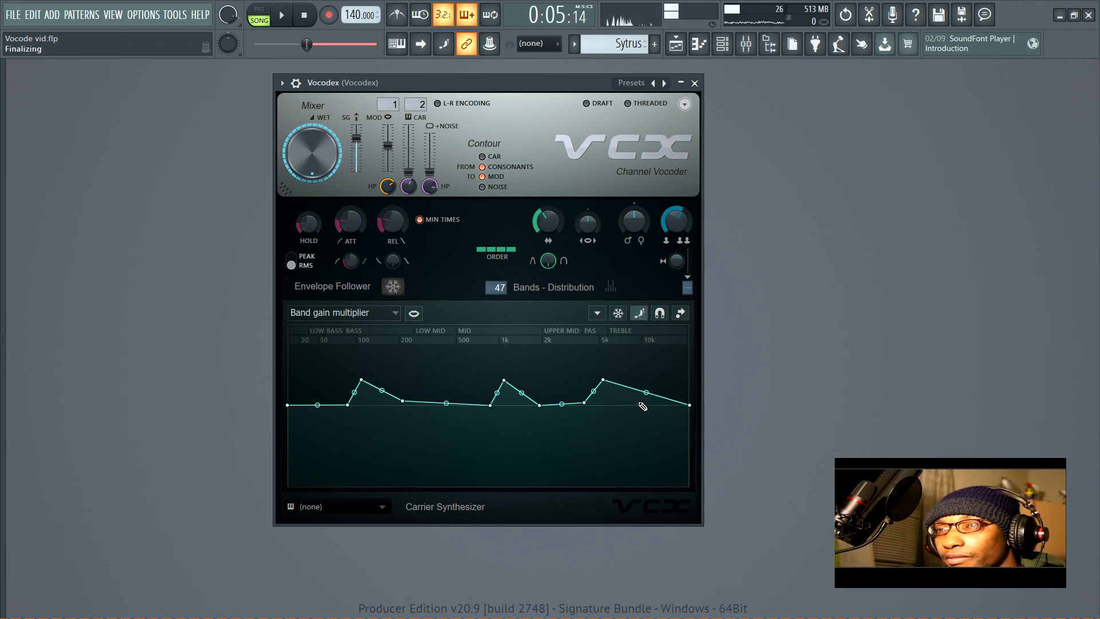
right_click(603, 380)
right_click(584, 403)
right_click(540, 405)
right_click(504, 380)
right_click(490, 405)
right_click(403, 401)
right_click(361, 380)
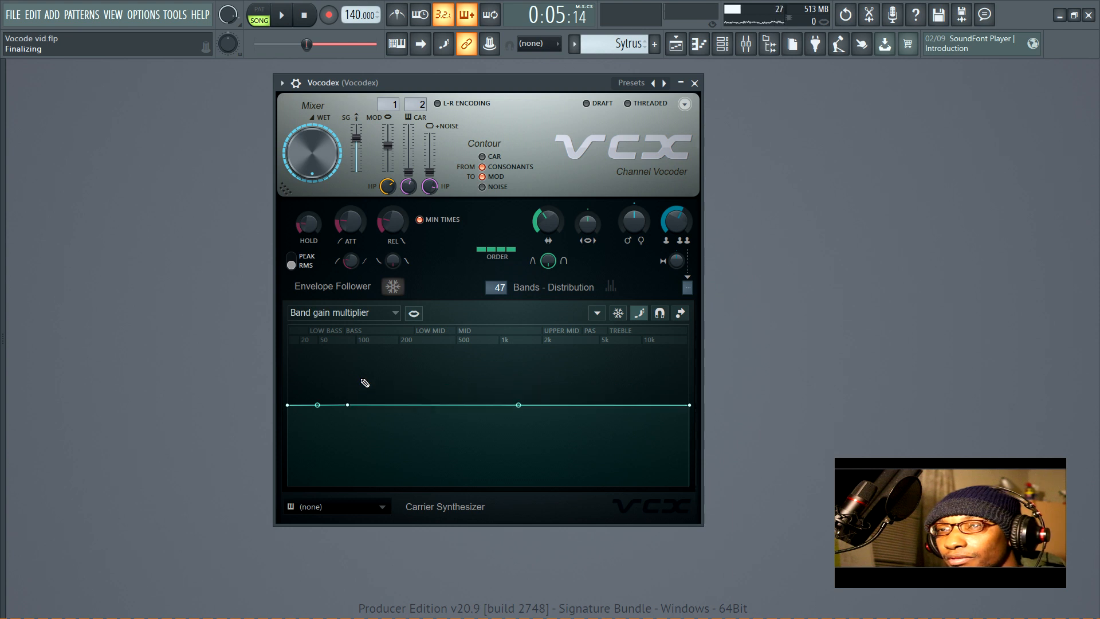
click(640, 316)
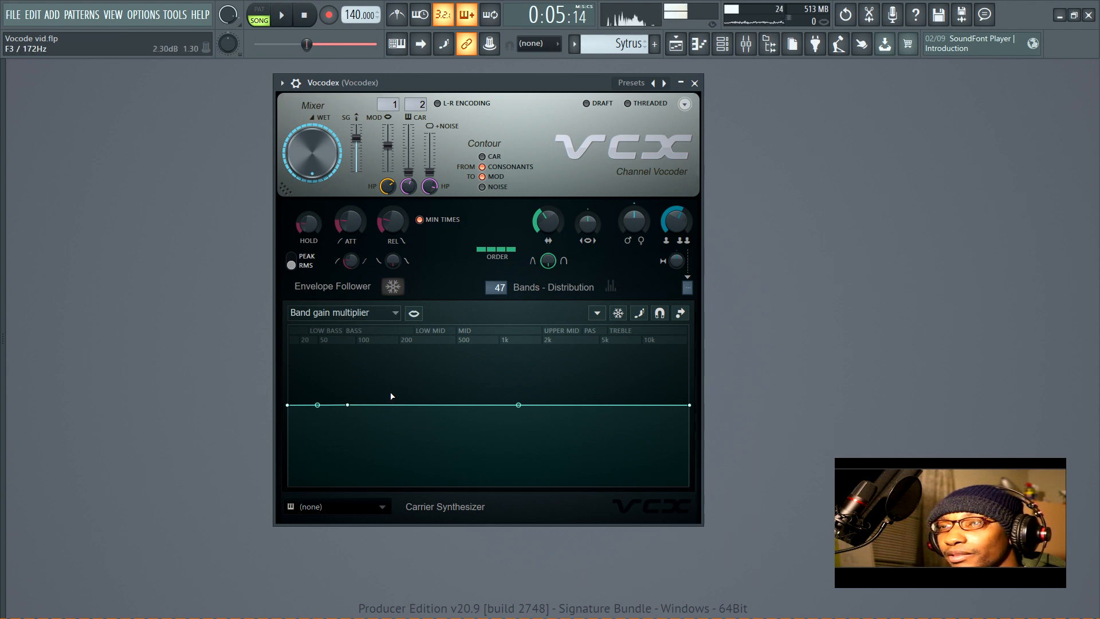
Start playback and add a narrow band gain multiplier peak of about 3.5 dB near 1.6 kHz, with a point near the baseline on each side
click(291, 18)
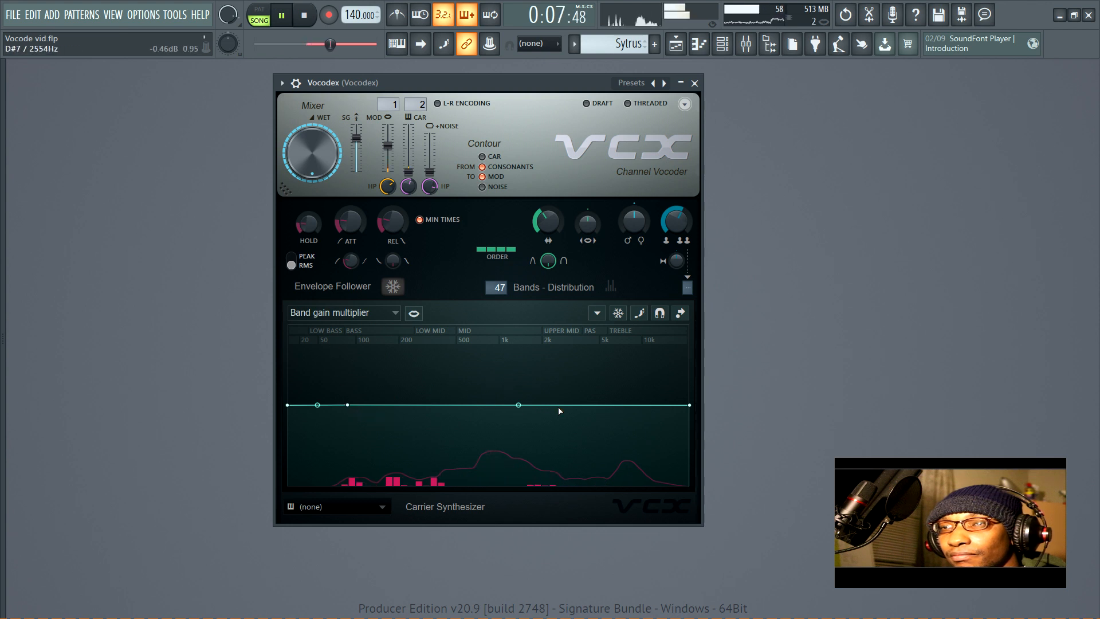
right_click(528, 385)
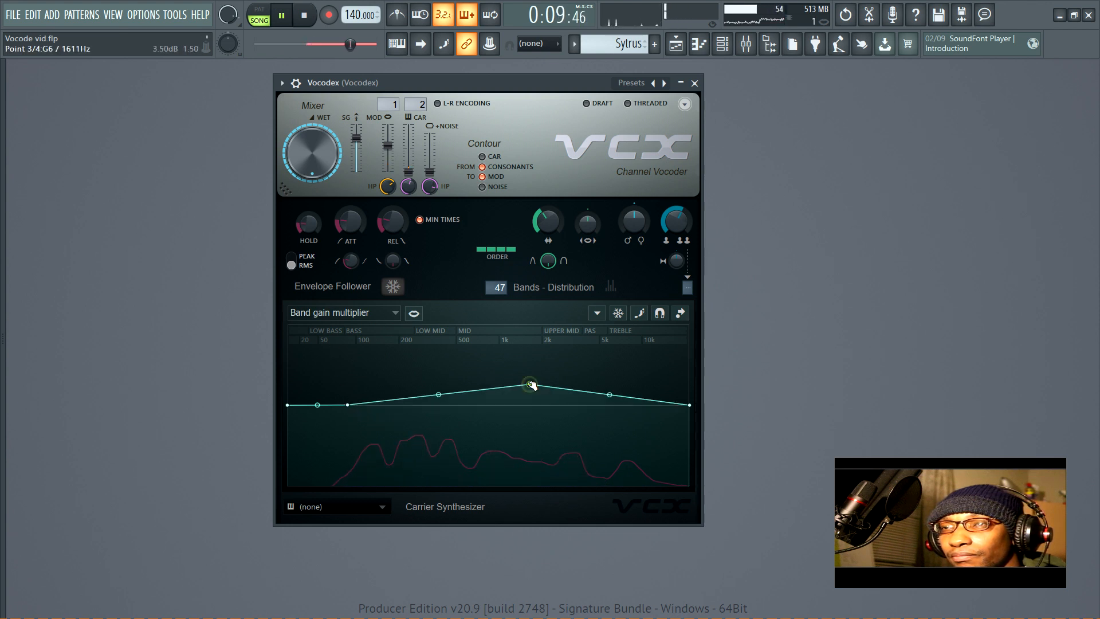
right_click(513, 404)
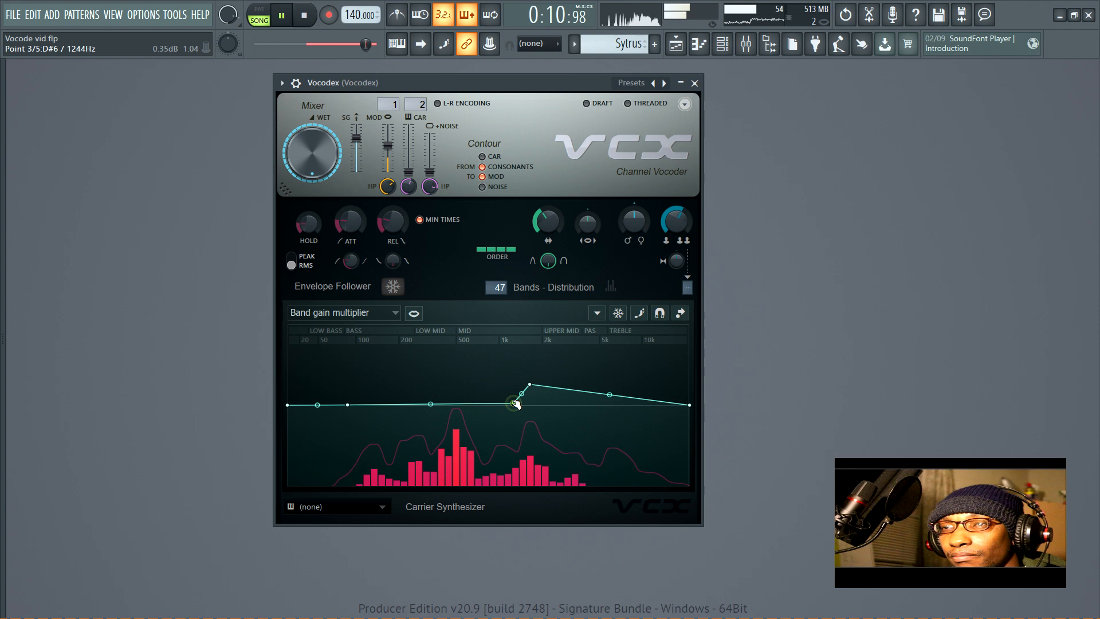
right_click(556, 405)
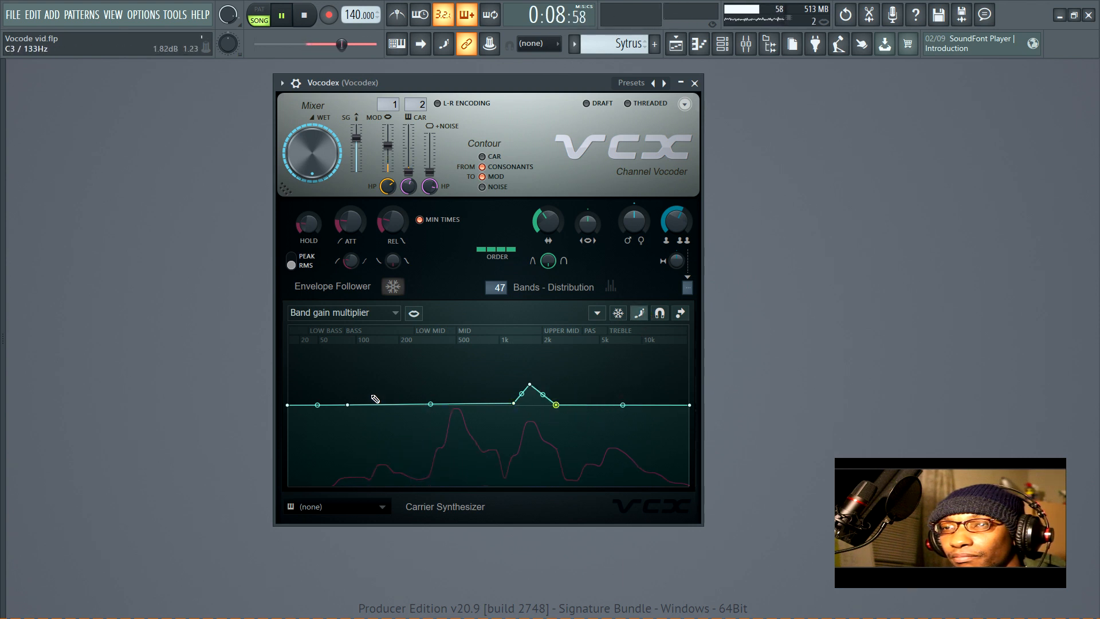
Draw freehand gain dips near 200 Hz, 10 kHz, 4 kHz and 1.6 kHz using step editing, and stop playback
mouse_move(373, 394)
mouse_down()
mouse_move(376, 413)
mouse_move(405, 429)
mouse_move(424, 432)
mouse_move(444, 415)
mouse_up()
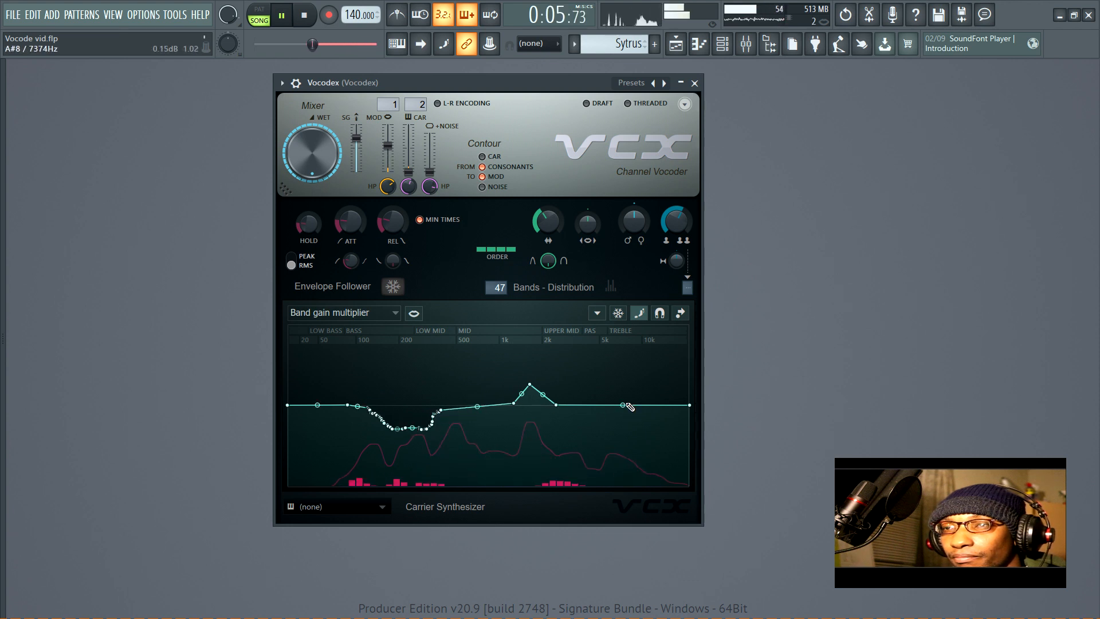
mouse_move(624, 408)
mouse_down()
mouse_move(656, 423)
mouse_move(648, 428)
mouse_up()
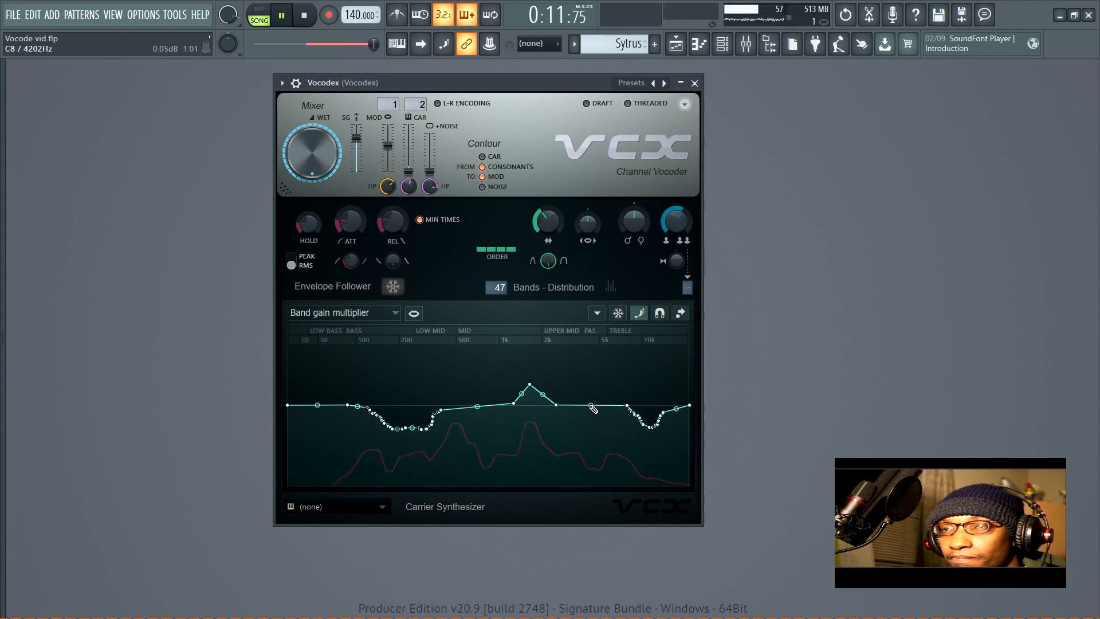
mouse_move(592, 410)
mouse_down()
mouse_move(587, 418)
mouse_move(611, 421)
mouse_move(617, 408)
mouse_up()
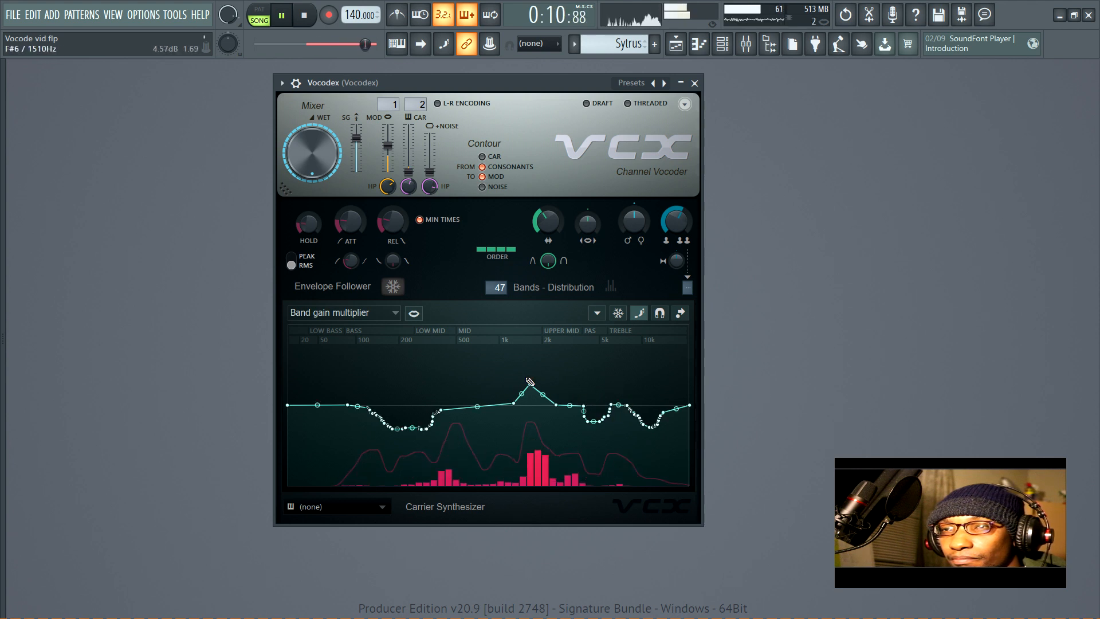
mouse_move(523, 386)
mouse_down()
mouse_move(554, 404)
mouse_move(515, 408)
mouse_move(540, 413)
mouse_move(552, 401)
mouse_move(515, 419)
mouse_move(533, 453)
mouse_move(556, 452)
mouse_move(523, 442)
mouse_move(542, 449)
mouse_move(559, 421)
mouse_move(533, 442)
mouse_move(557, 408)
mouse_move(588, 408)
mouse_up()
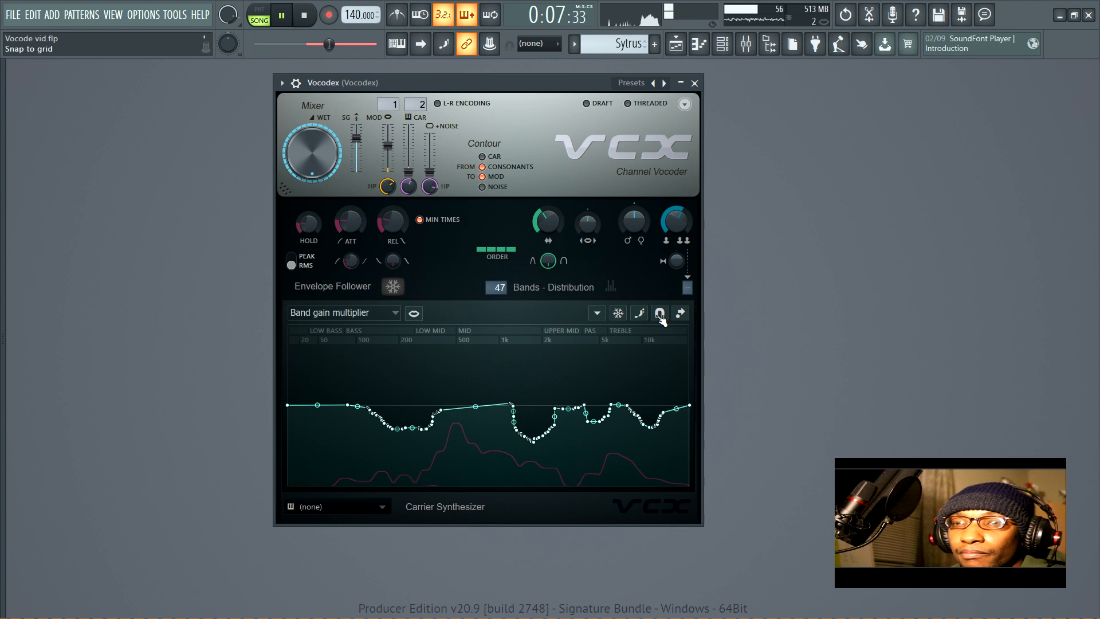
key(space)
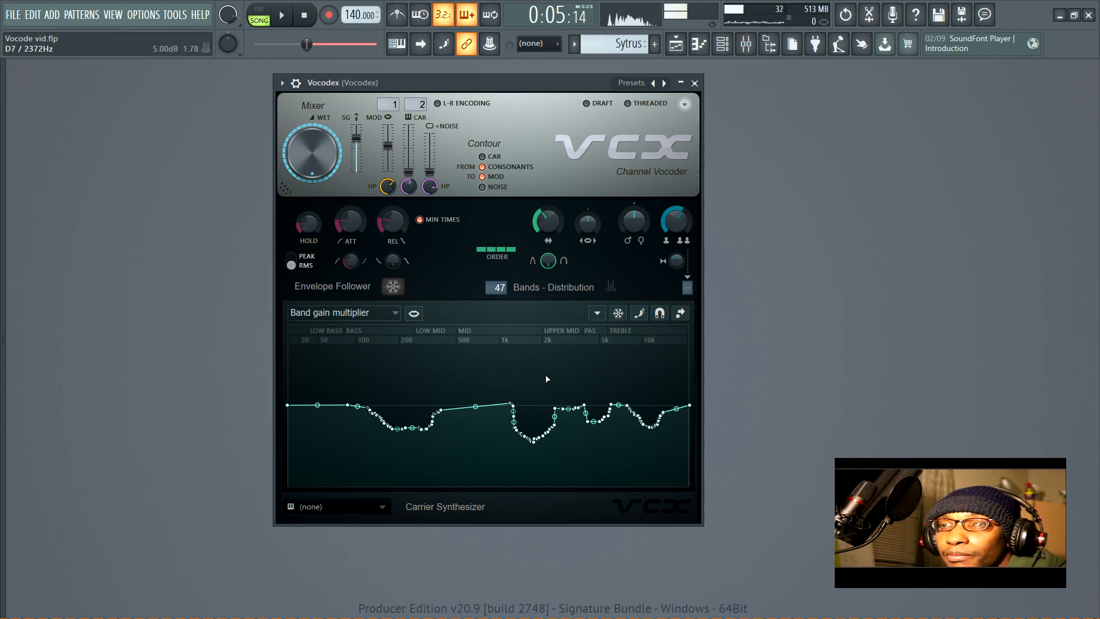
Set the second envelope point's mode to Hold and lower the first point to -INF dB during playback
right_click(350, 405)
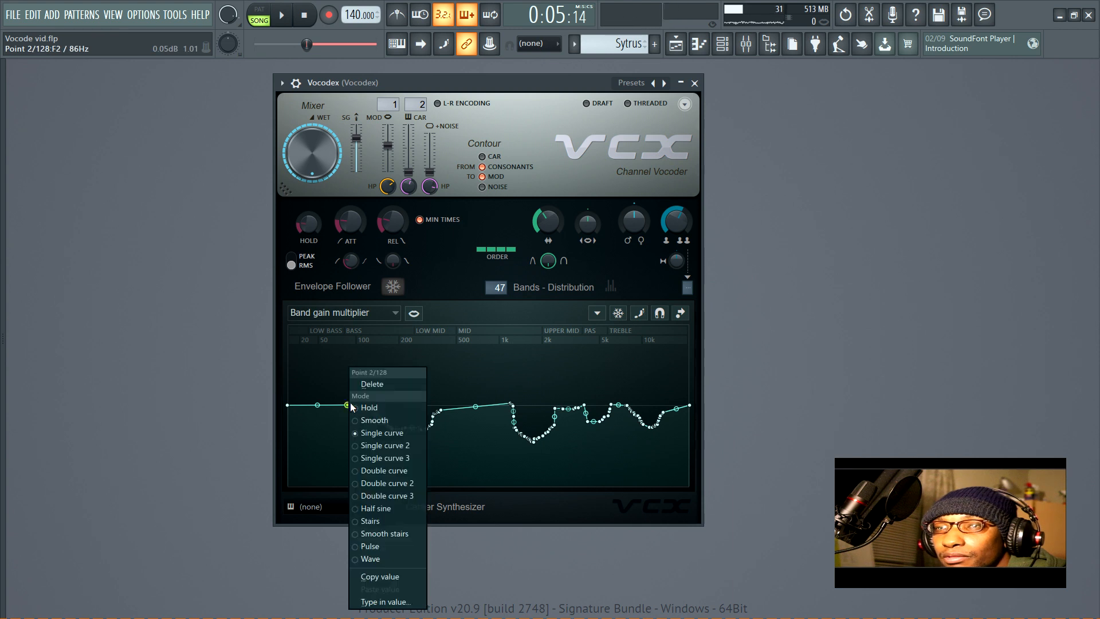
click(391, 408)
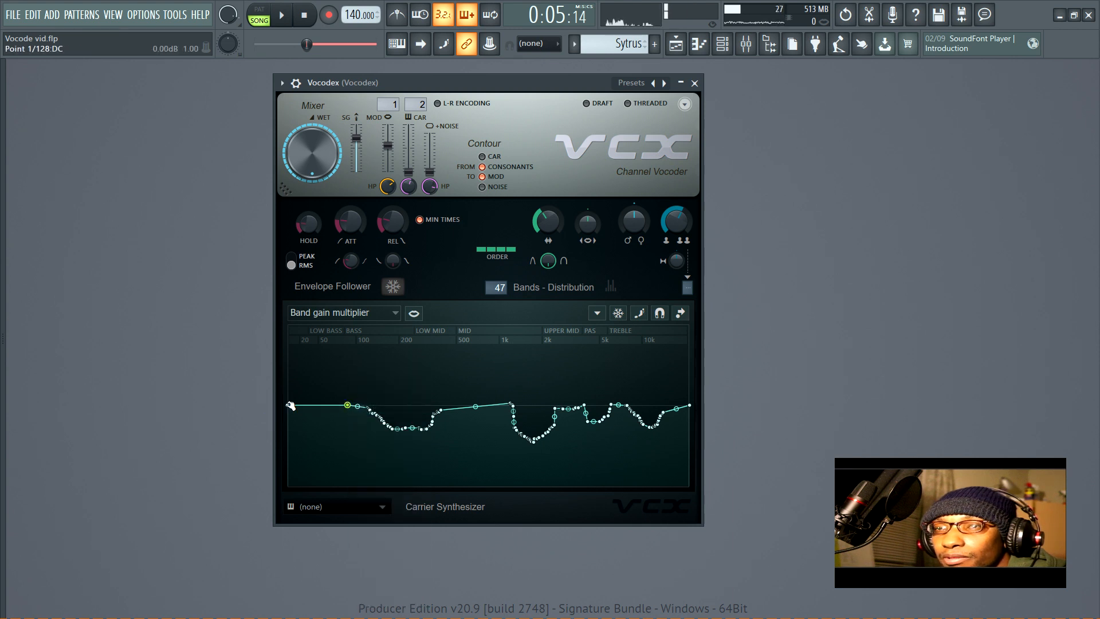
mouse_move(289, 409)
mouse_down()
mouse_move(282, 530)
mouse_move(289, 405)
mouse_up()
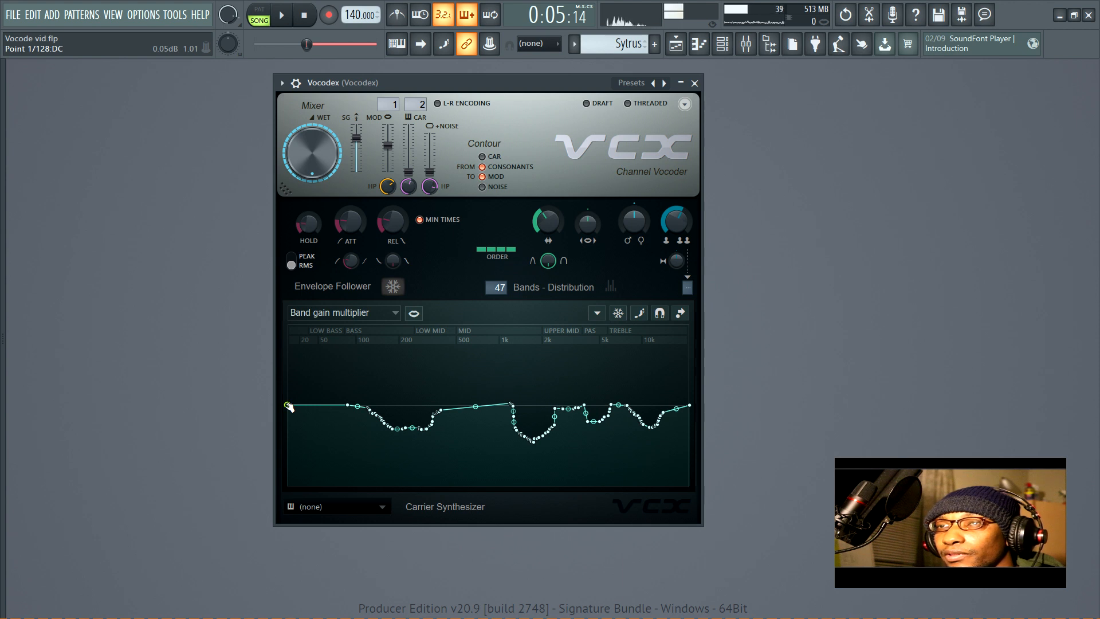
mouse_move(289, 406)
mouse_down()
mouse_move(285, 477)
mouse_move(289, 394)
mouse_move(286, 406)
mouse_up()
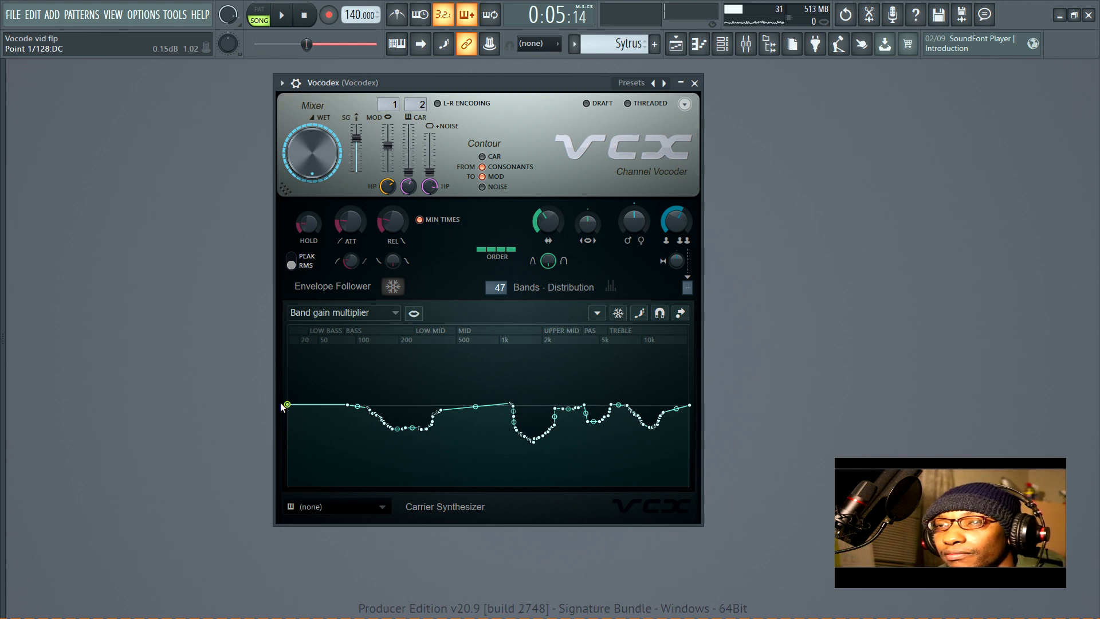
key(space)
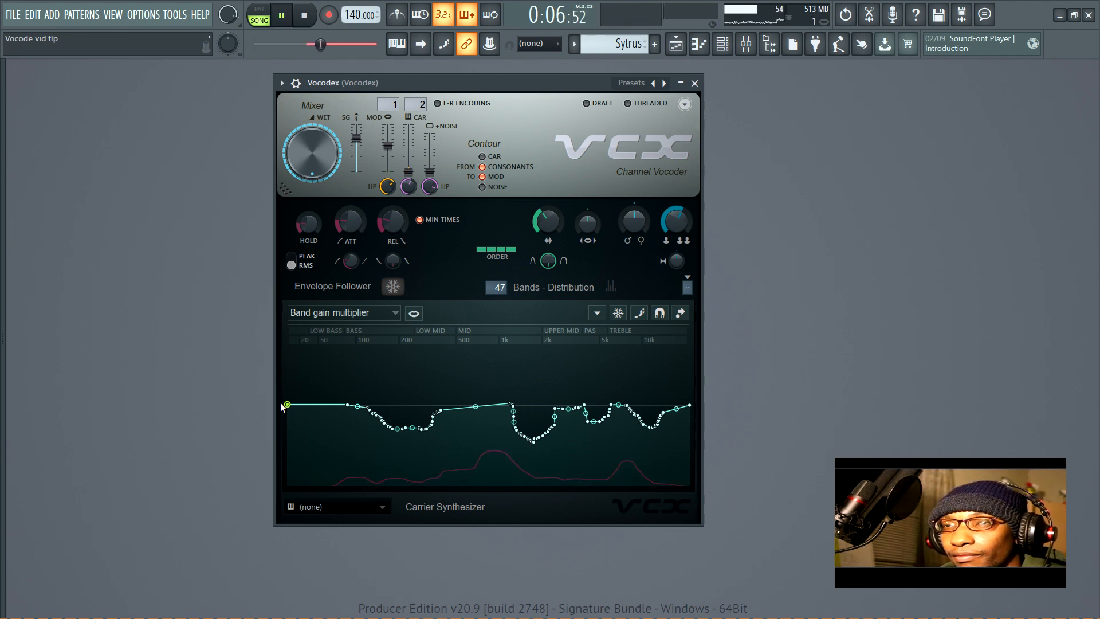
drag(287, 405, 282, 508)
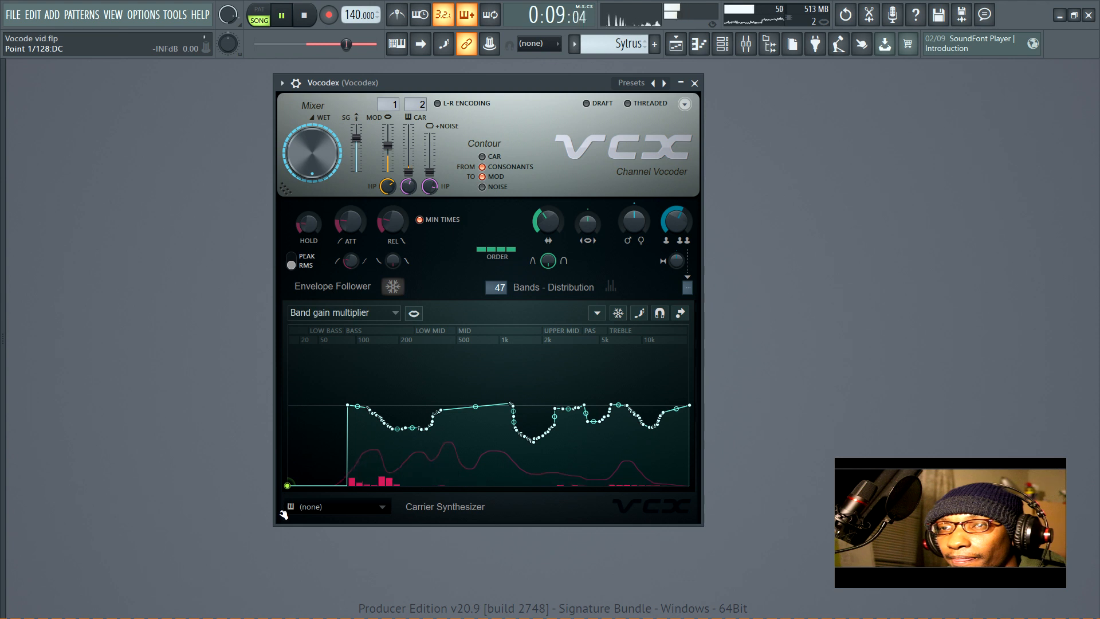
Turn on slide, shift the second band gain point to about 105 Hz and back down near 50 Hz, and raise the first point near the baseline
click(681, 313)
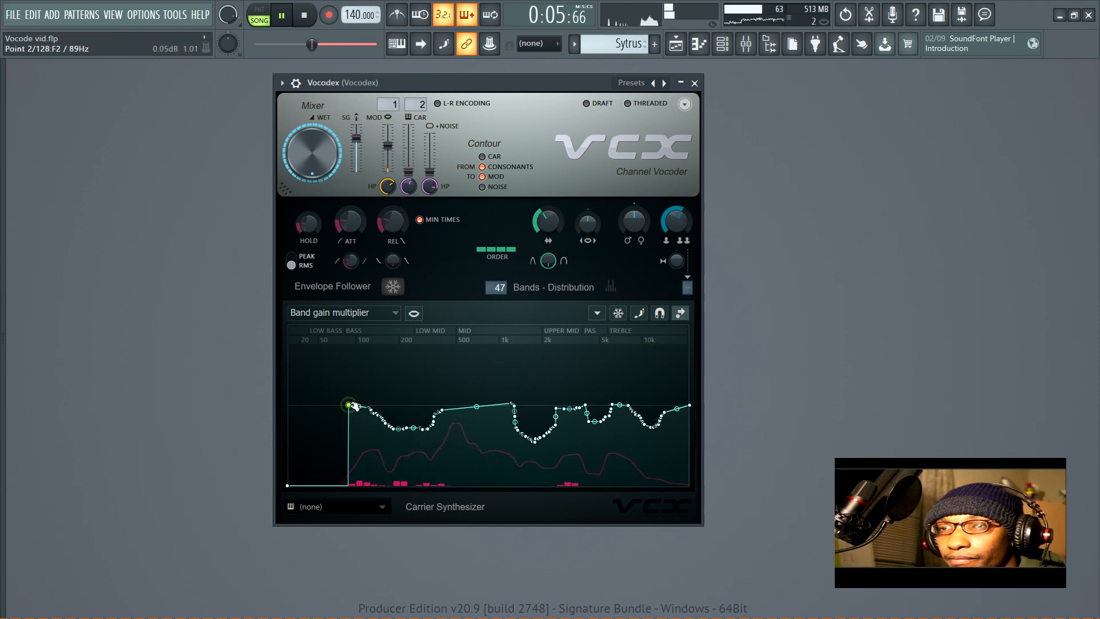
mouse_move(351, 405)
mouse_down()
mouse_move(442, 404)
mouse_move(362, 405)
mouse_up()
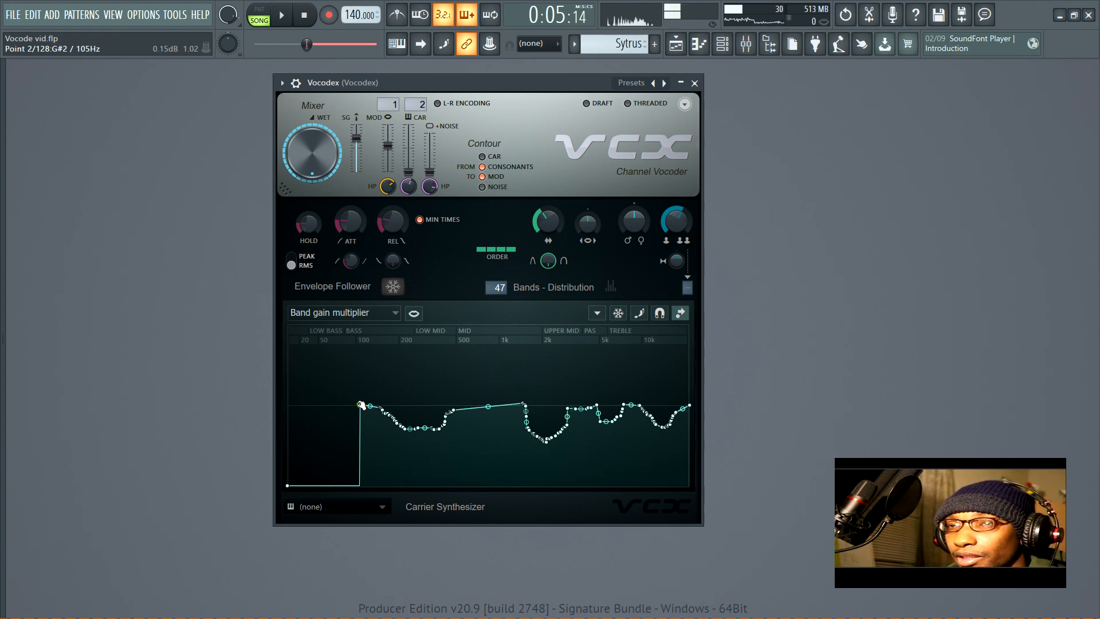
drag(361, 405, 324, 416)
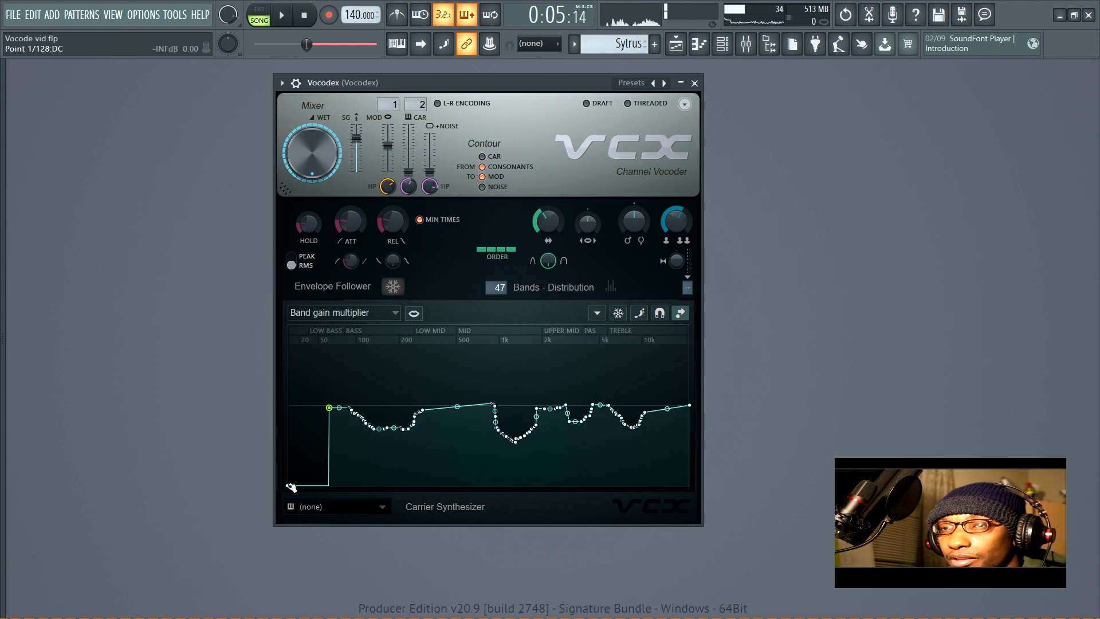
drag(289, 485, 289, 407)
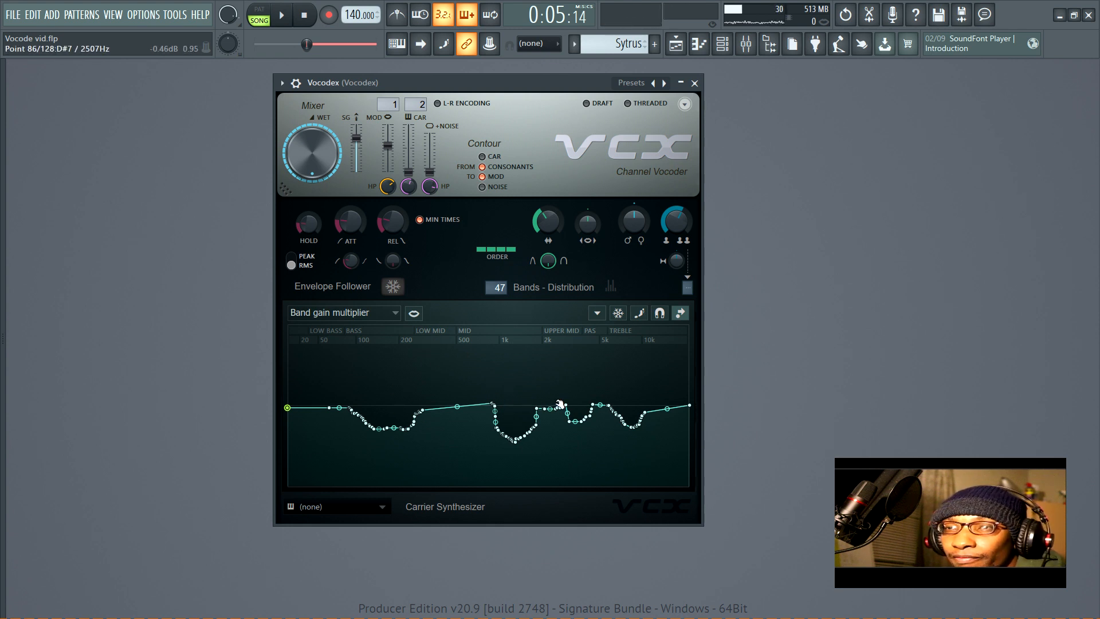
Switch the envelope editor target to Band panning and add a centred point near 50 Hz
click(338, 313)
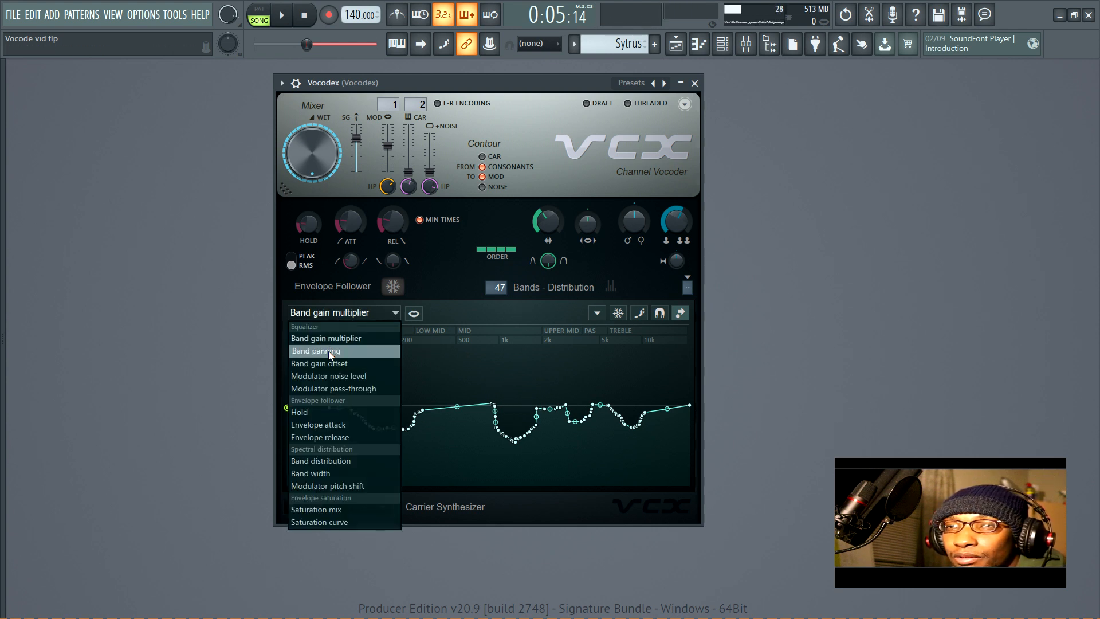
click(329, 350)
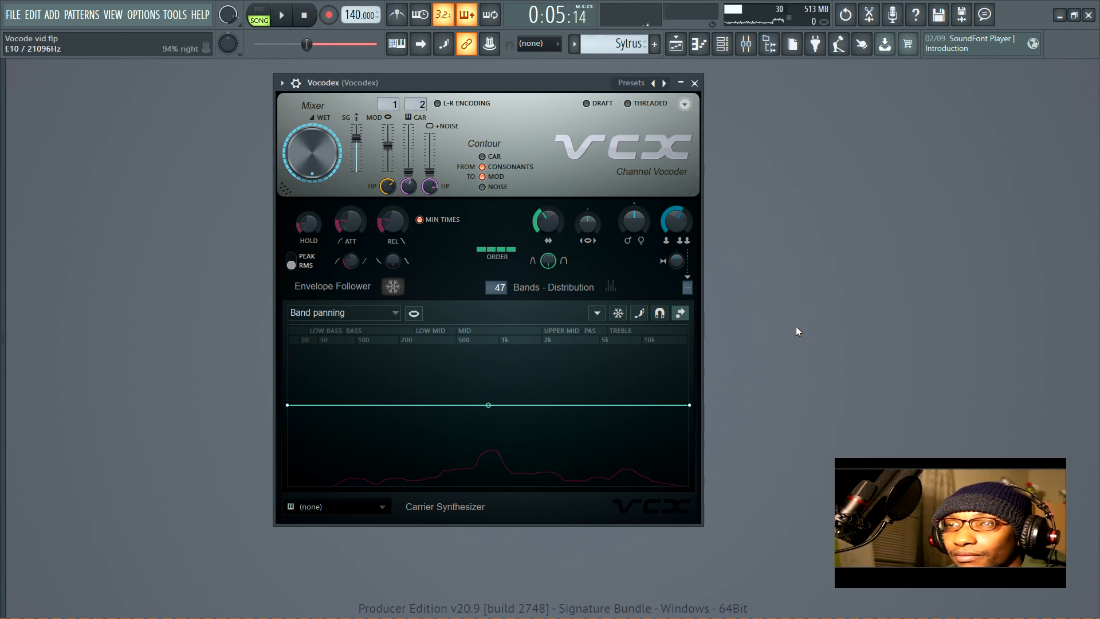
right_click(286, 407)
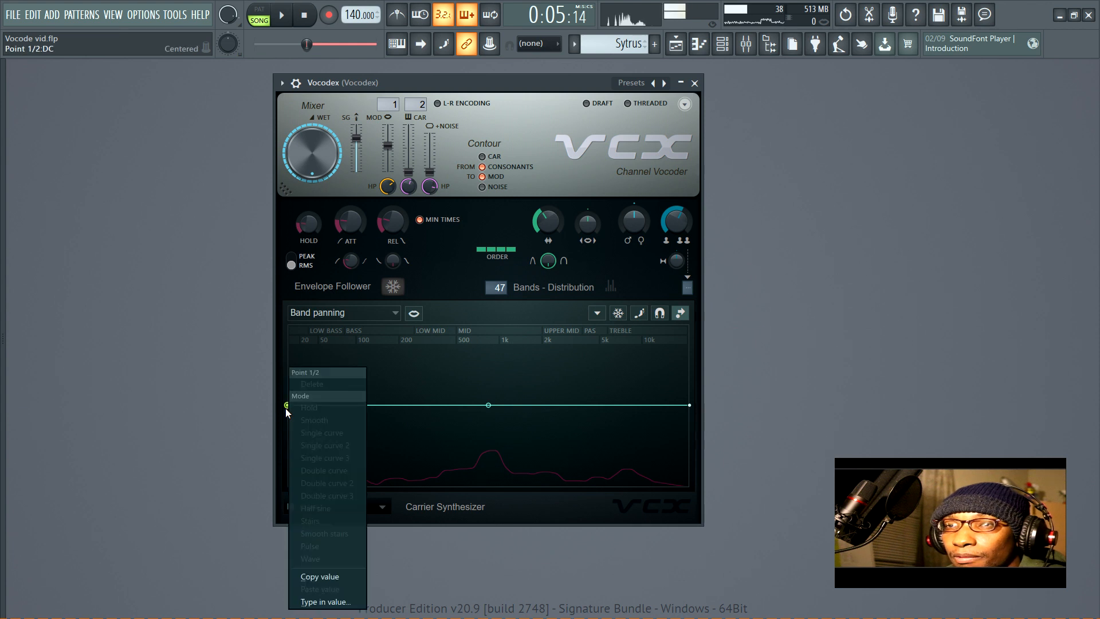
click(492, 360)
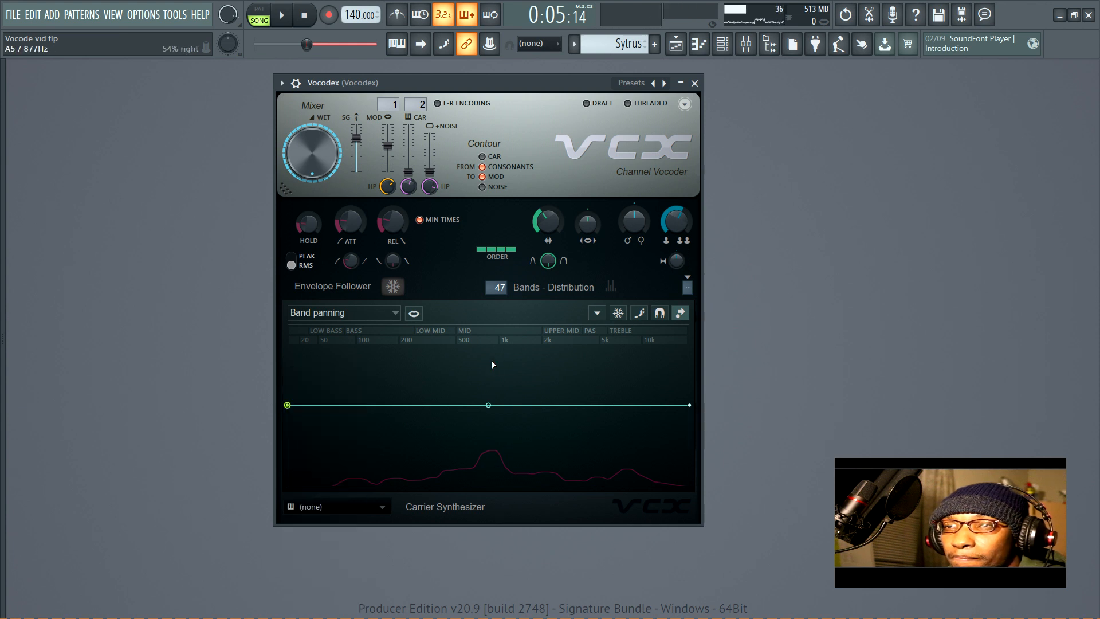
right_click(318, 405)
Generate a sequence with the default Normal pattern in the band panning envelope and audition it
click(597, 315)
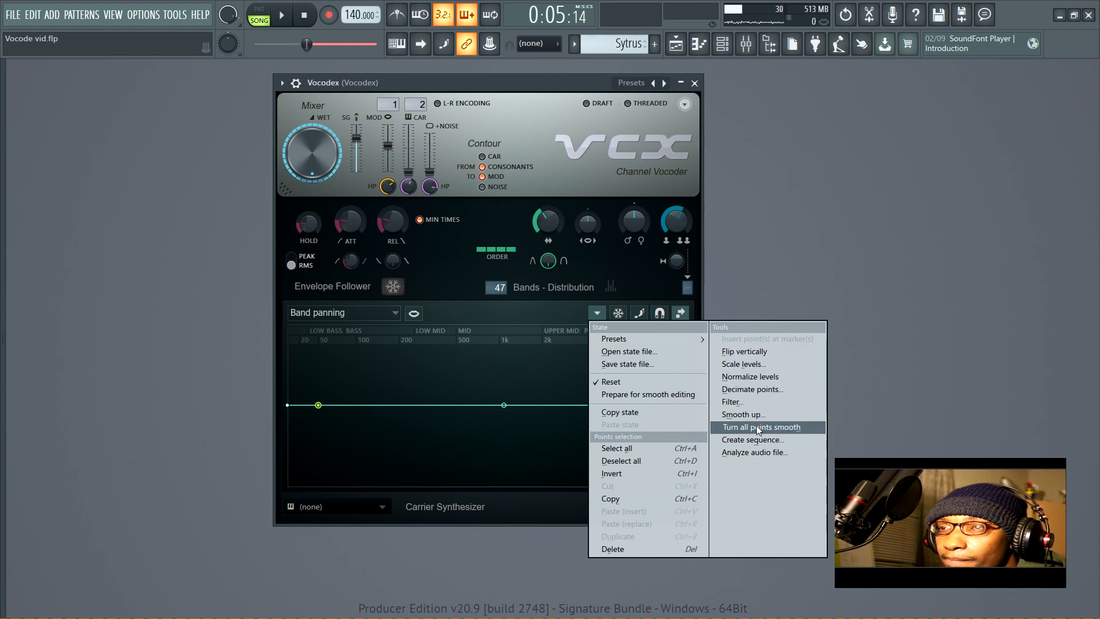
click(750, 440)
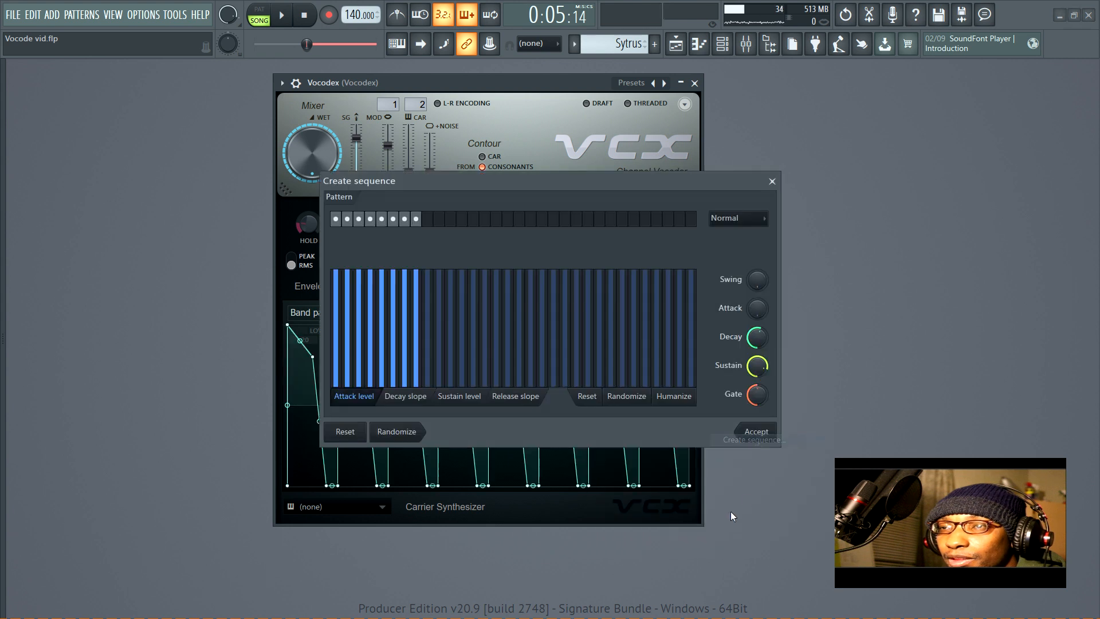
click(754, 432)
key(space)
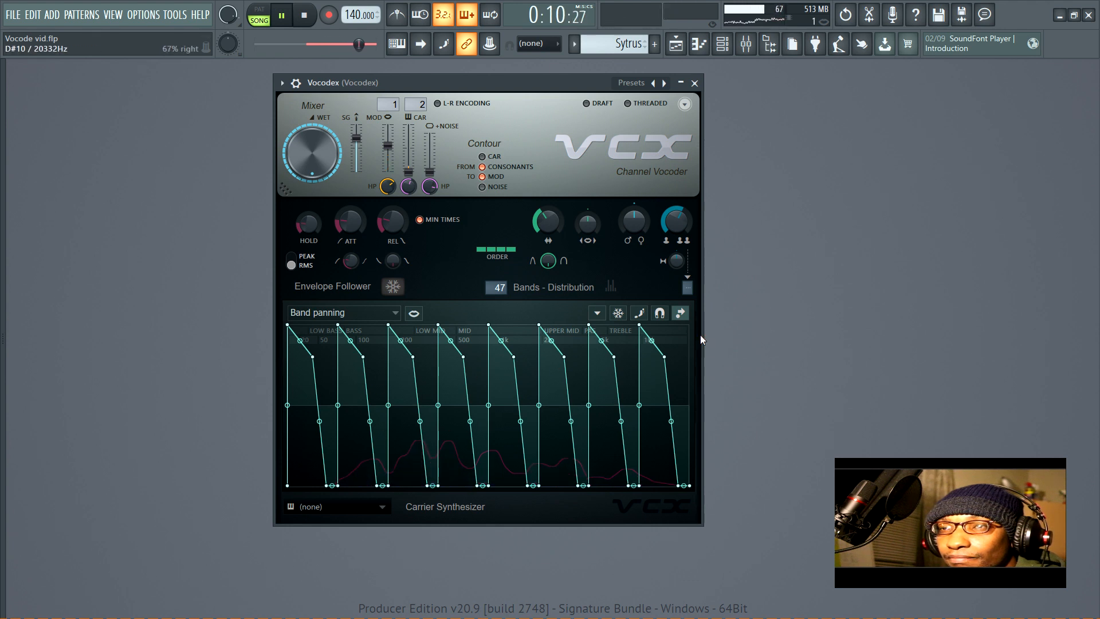
key(space)
Reset the band panning envelope and audition the flat panning
click(597, 313)
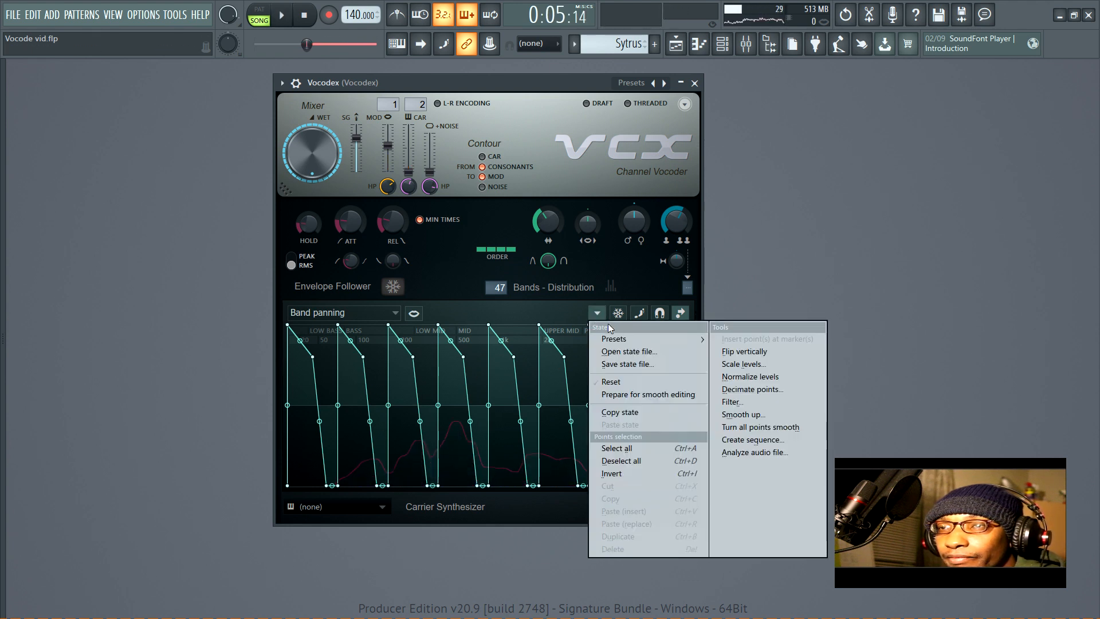
click(607, 382)
key(space)
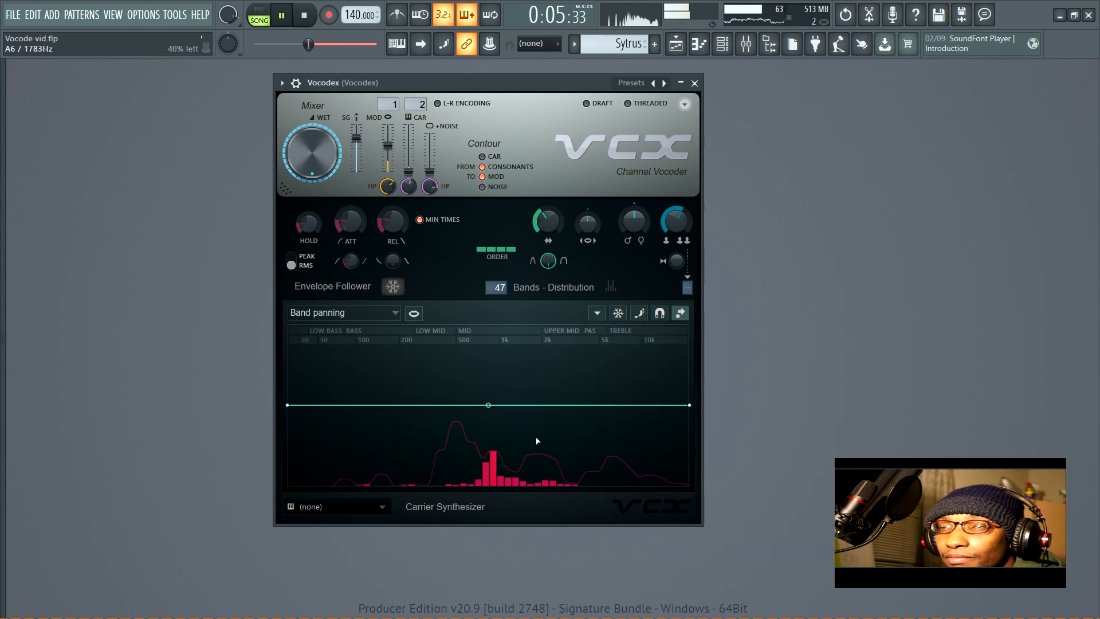
key(space)
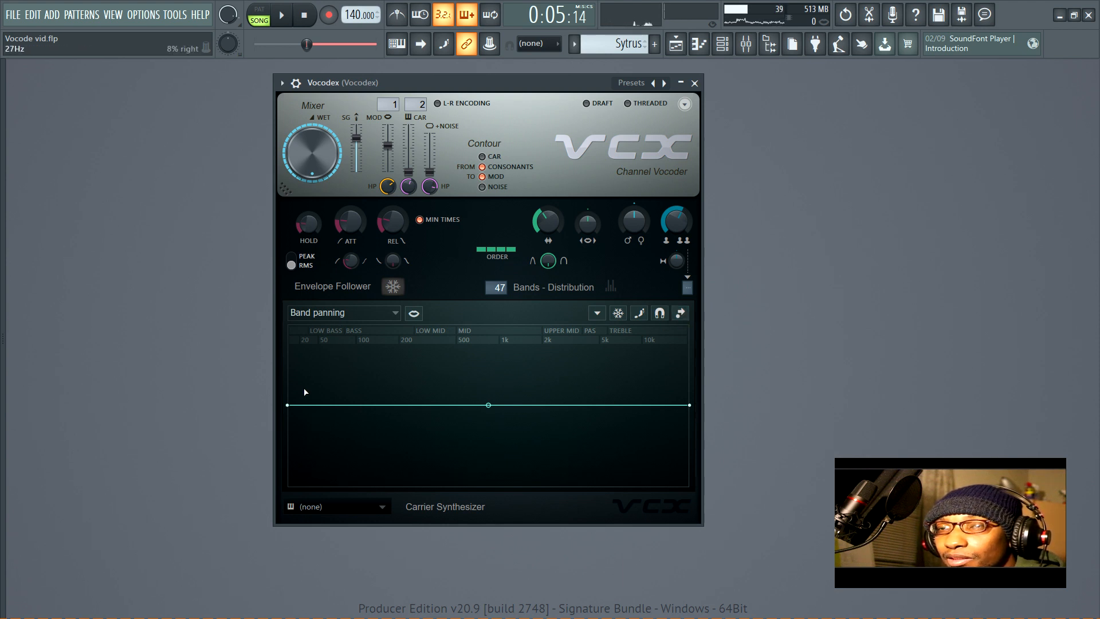
Build a panning zigzag with a Single curve point at 105 Hz, 59% right, and further points alternating left, right and left, and start playback
right_click(359, 355)
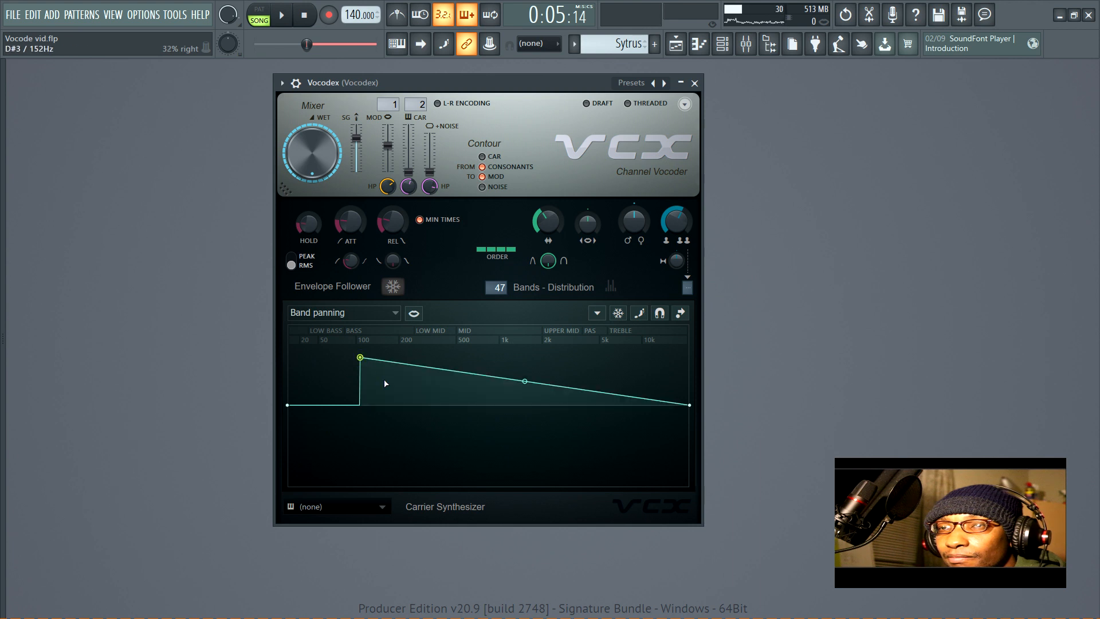
right_click(360, 357)
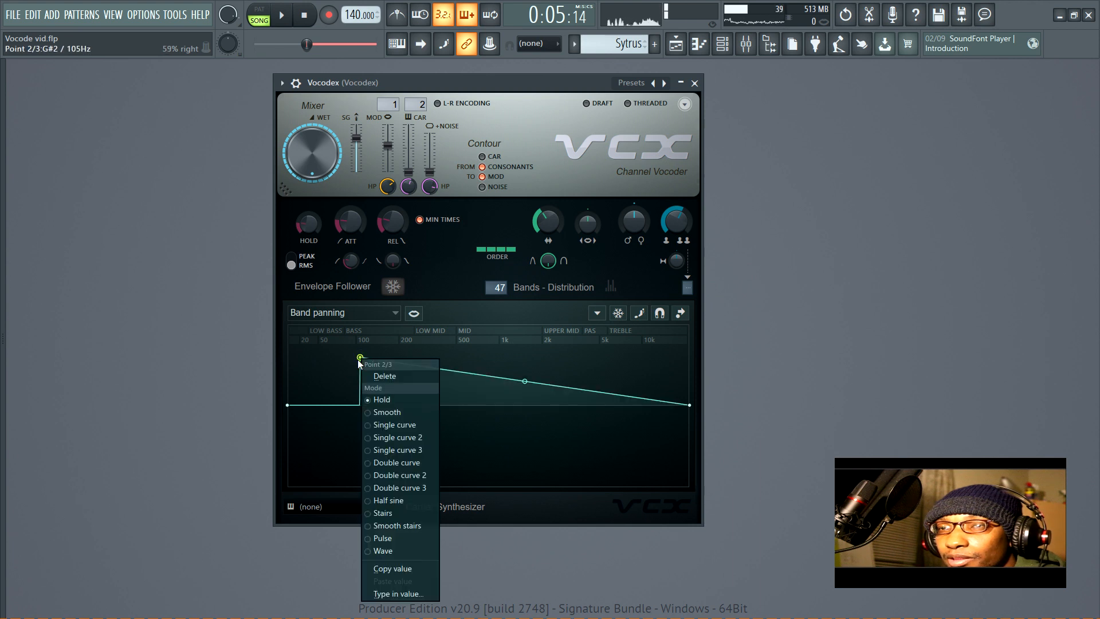
click(400, 424)
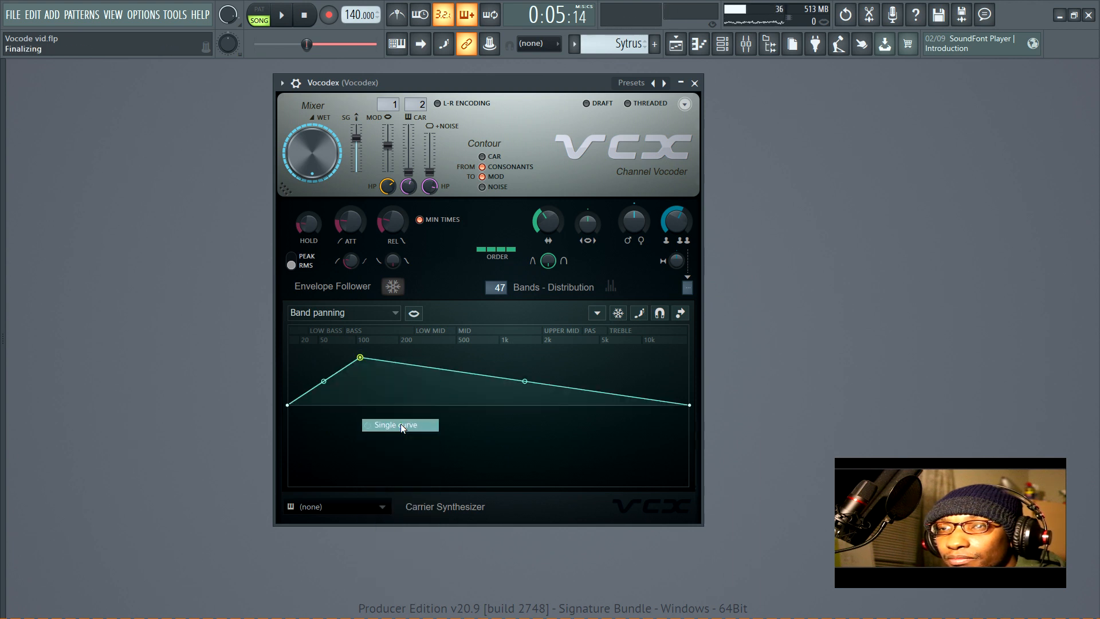
right_click(427, 479)
right_click(522, 362)
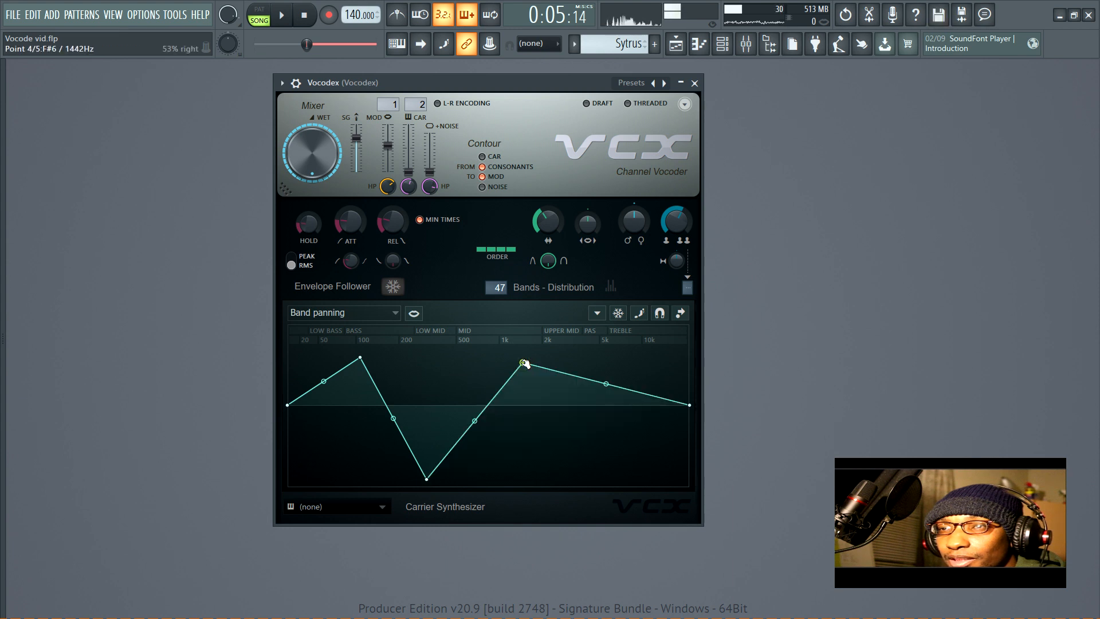
right_click(586, 480)
key(space)
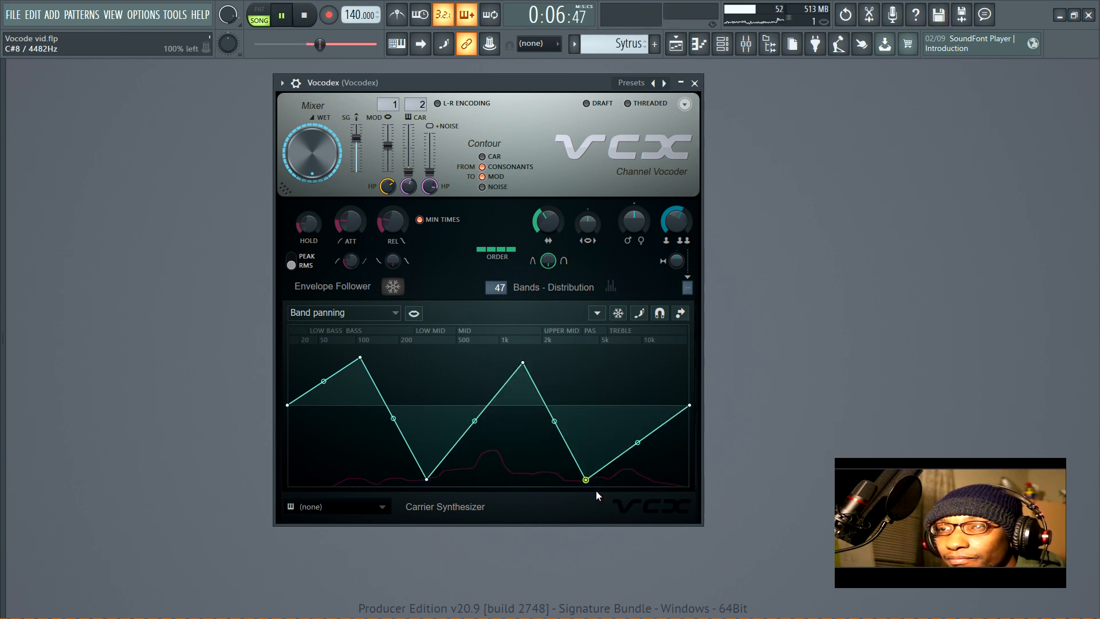
Move the last added panning point to about 5 kHz, 4% left, and audition the change
drag(591, 479, 600, 408)
key(space)
key(space)
key(space)
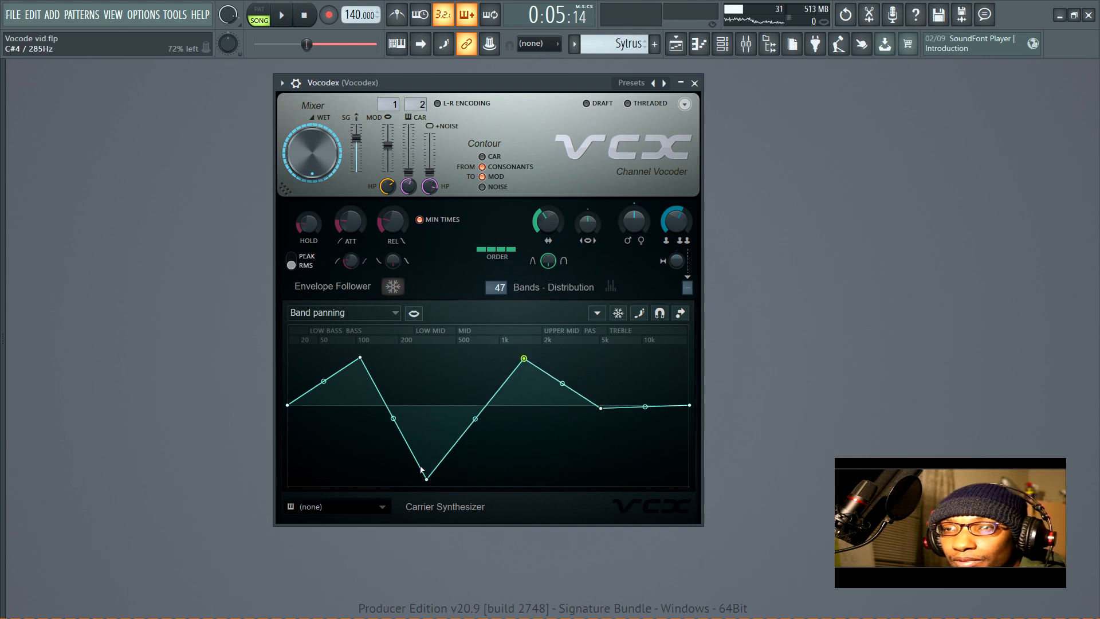
Lower the 105 Hz panning point to near centre and move the low-mid point from the left side to the right side
drag(426, 478, 440, 431)
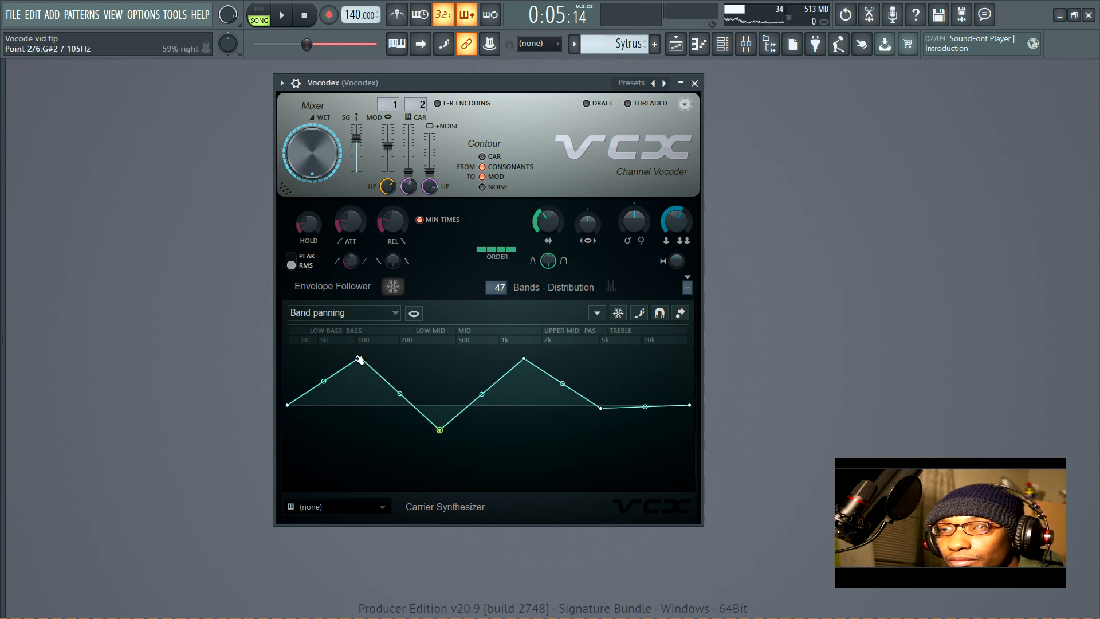
drag(360, 358, 358, 408)
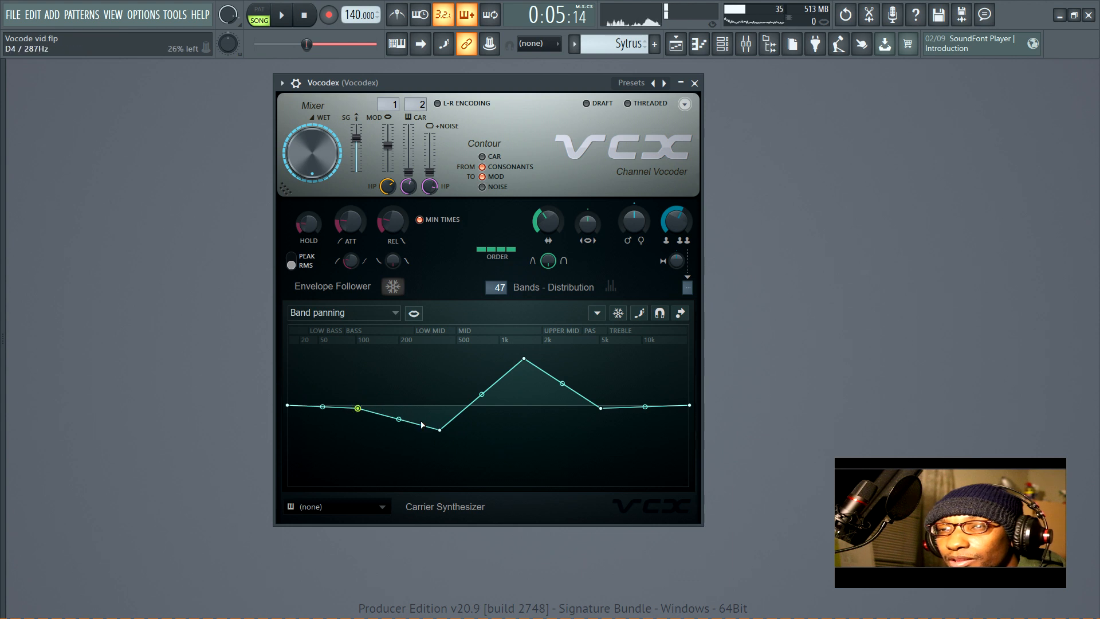
drag(440, 431, 419, 348)
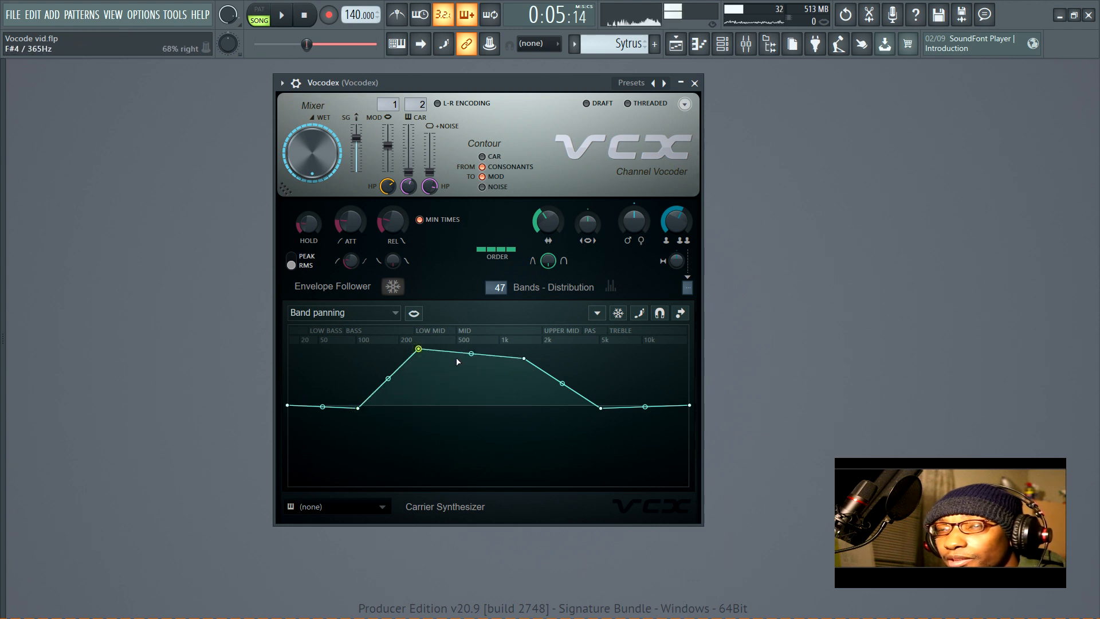
Add a panning point at about 635 Hz, 44% left, soften the peaks on both sides, and pull the 5 kHz point left
right_click(471, 441)
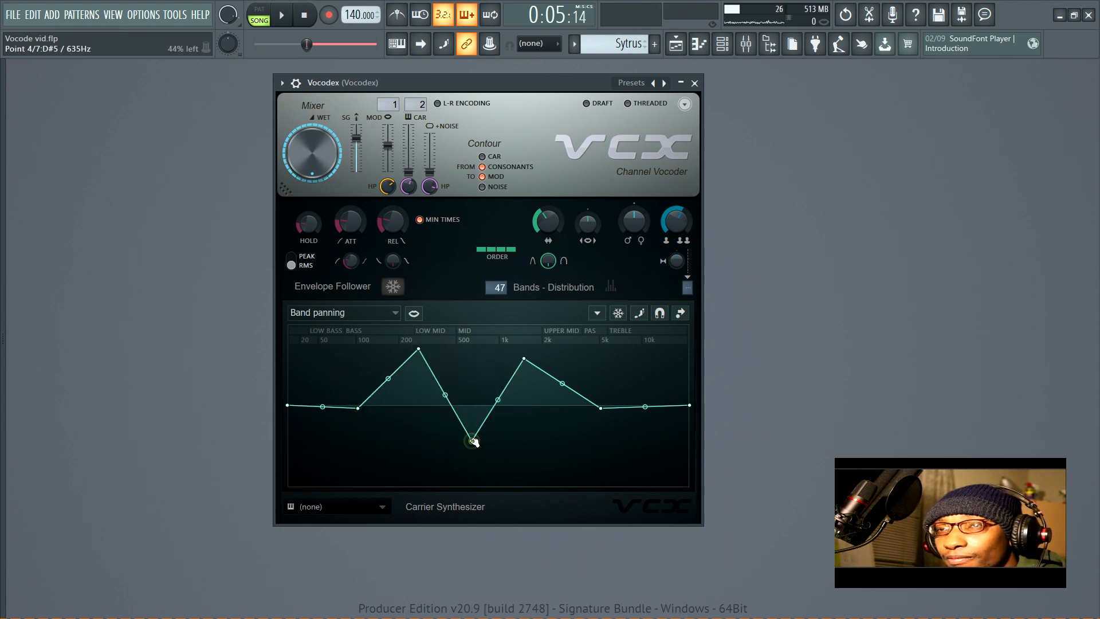
drag(418, 348, 418, 379)
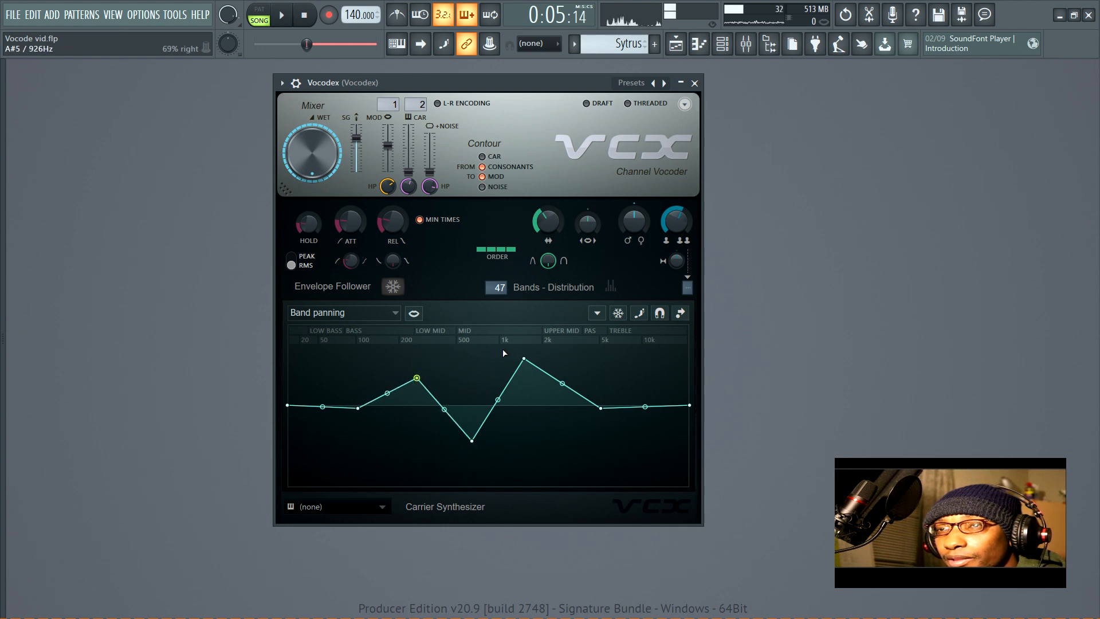
drag(523, 359, 527, 376)
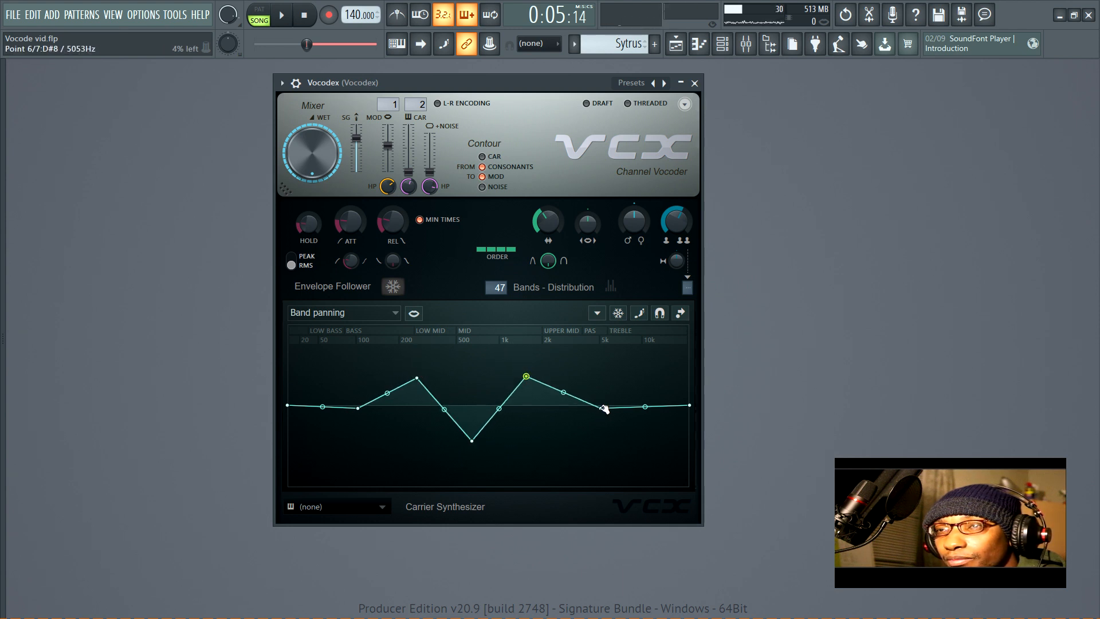
drag(605, 409, 601, 440)
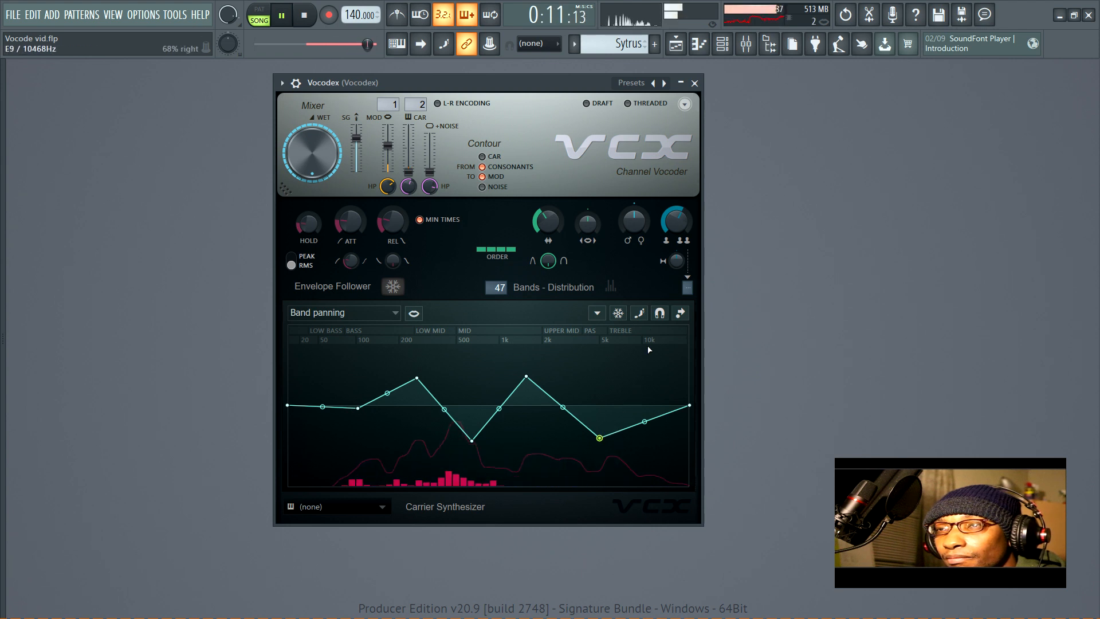
Stop playback and erase all added band panning points with step editing
key(space)
click(640, 313)
right_click(600, 437)
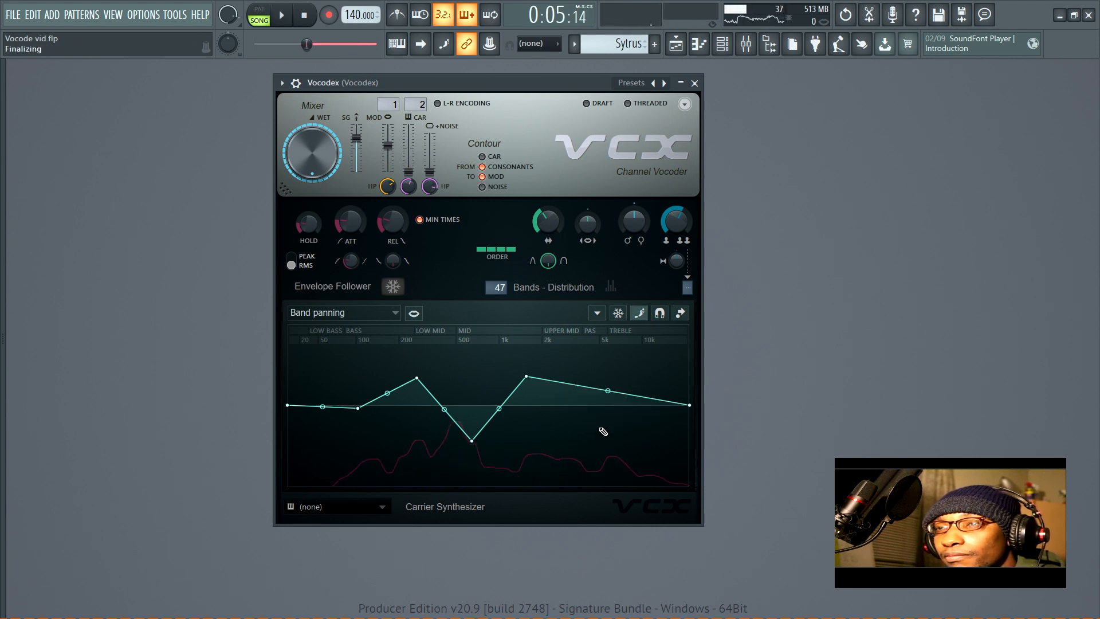
right_click(526, 376)
right_click(471, 440)
right_click(417, 378)
right_click(357, 409)
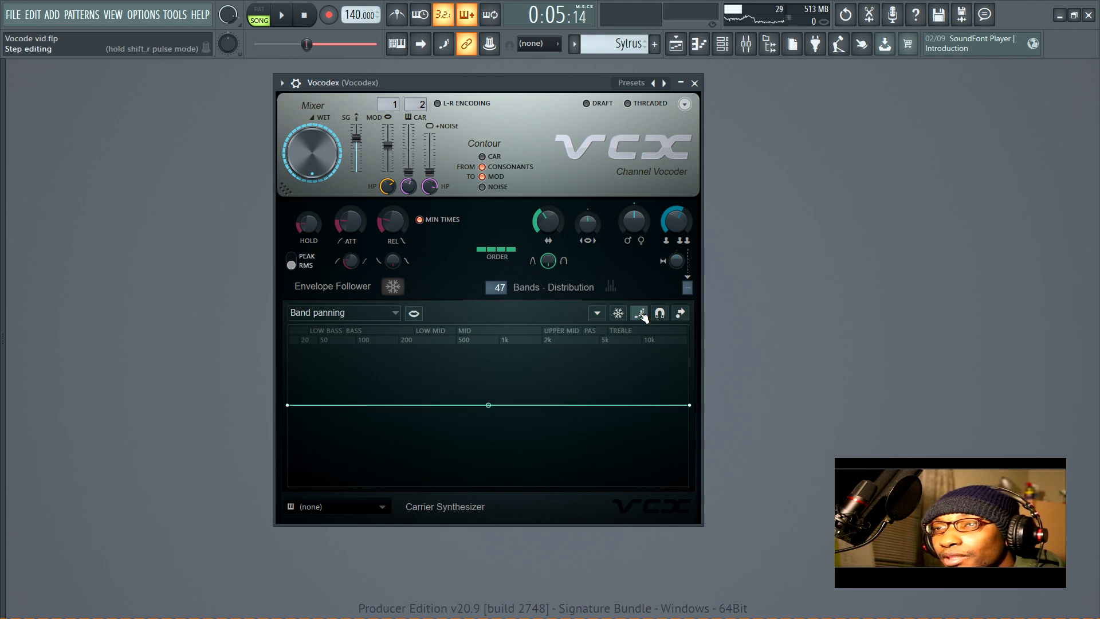
Switch the editor target to Modulator noise level and shape a raised shelf below about 50 Hz that drops to the floor
click(355, 316)
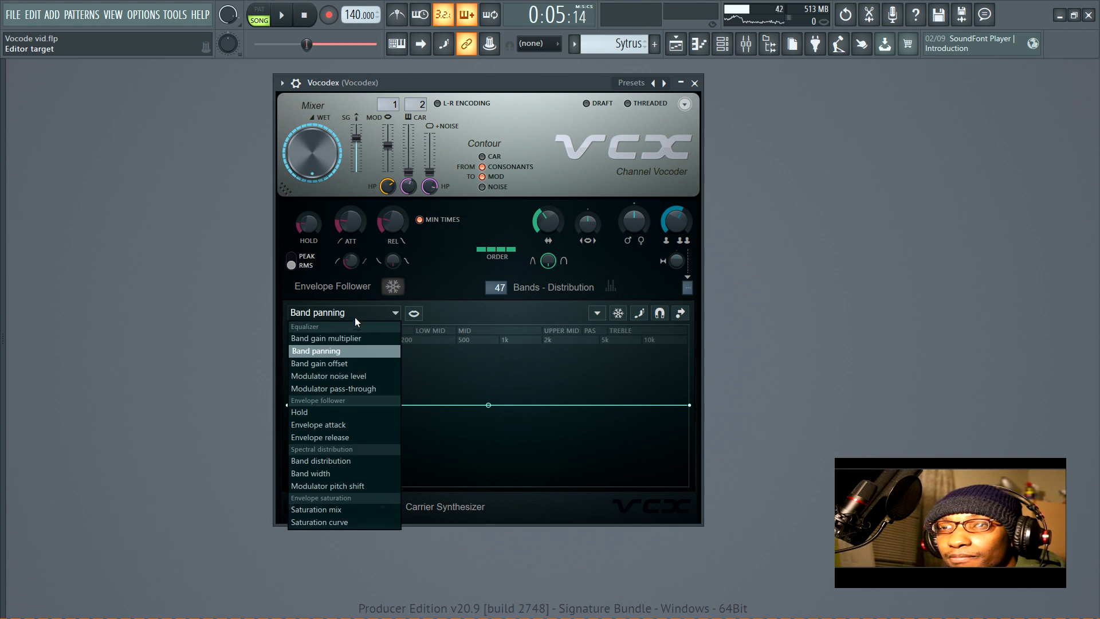
click(369, 377)
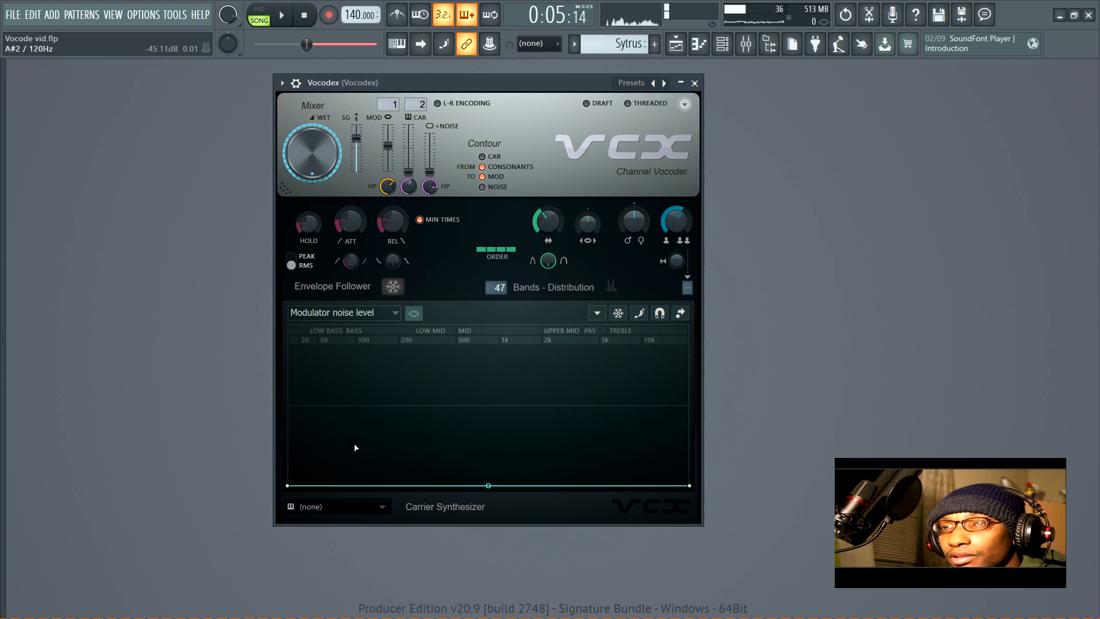
drag(321, 473, 323, 451)
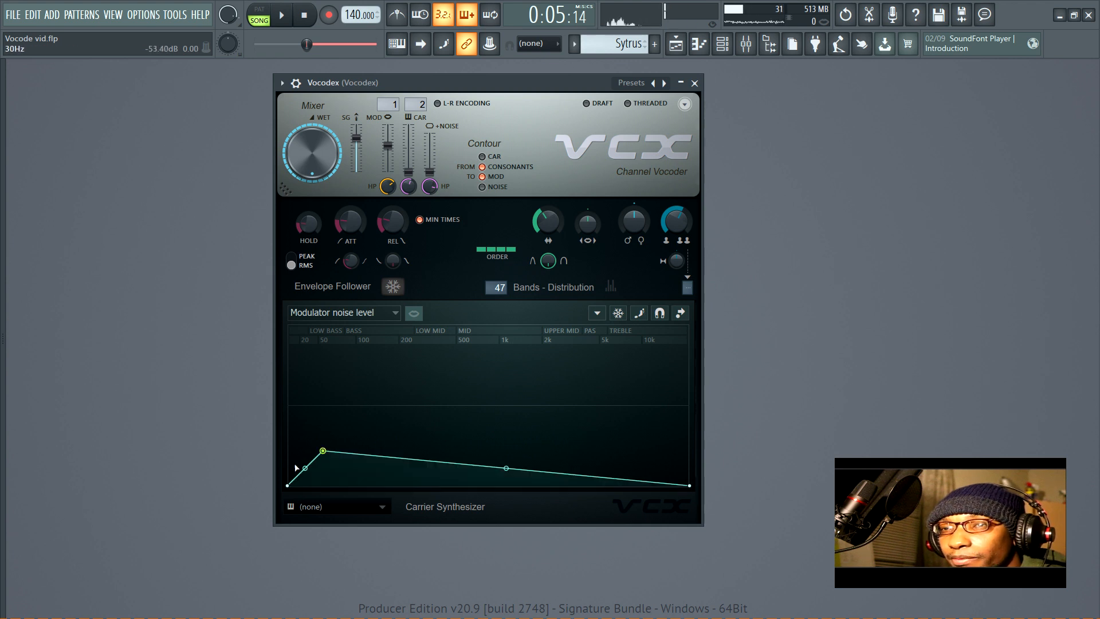
drag(291, 486, 331, 508)
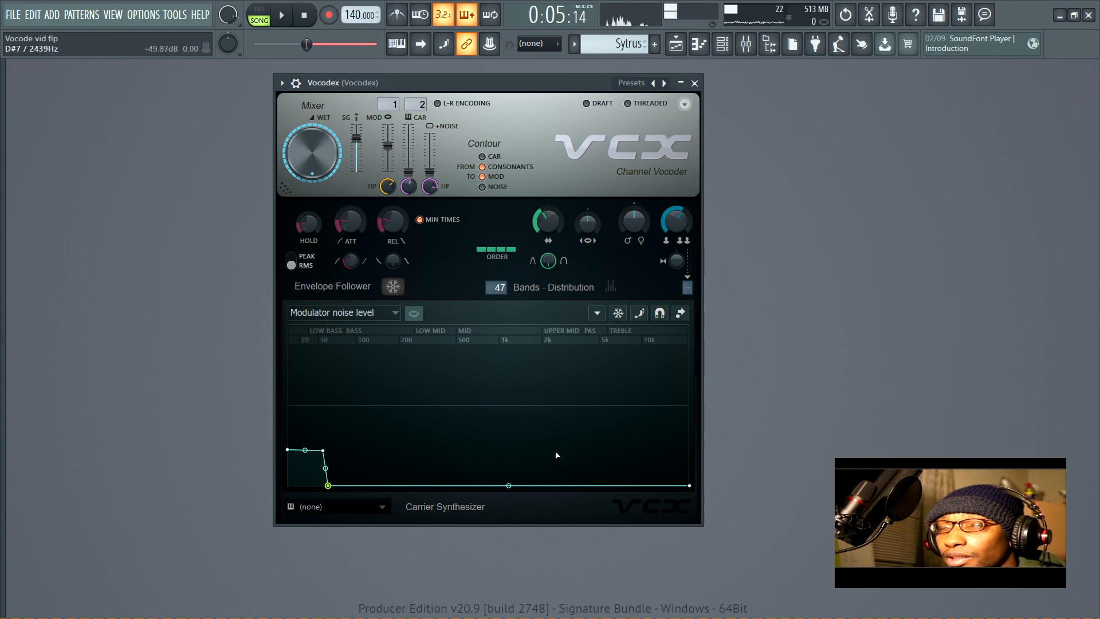
View Vocodex's options for detecting the modulator noise level and subtractive denoising
click(684, 105)
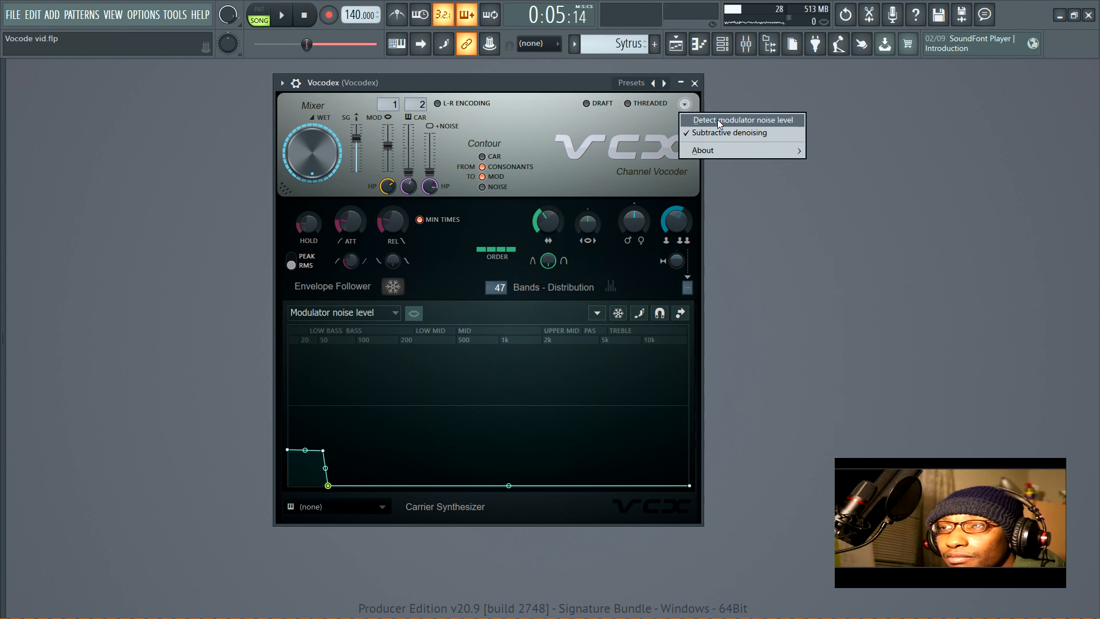
click(660, 116)
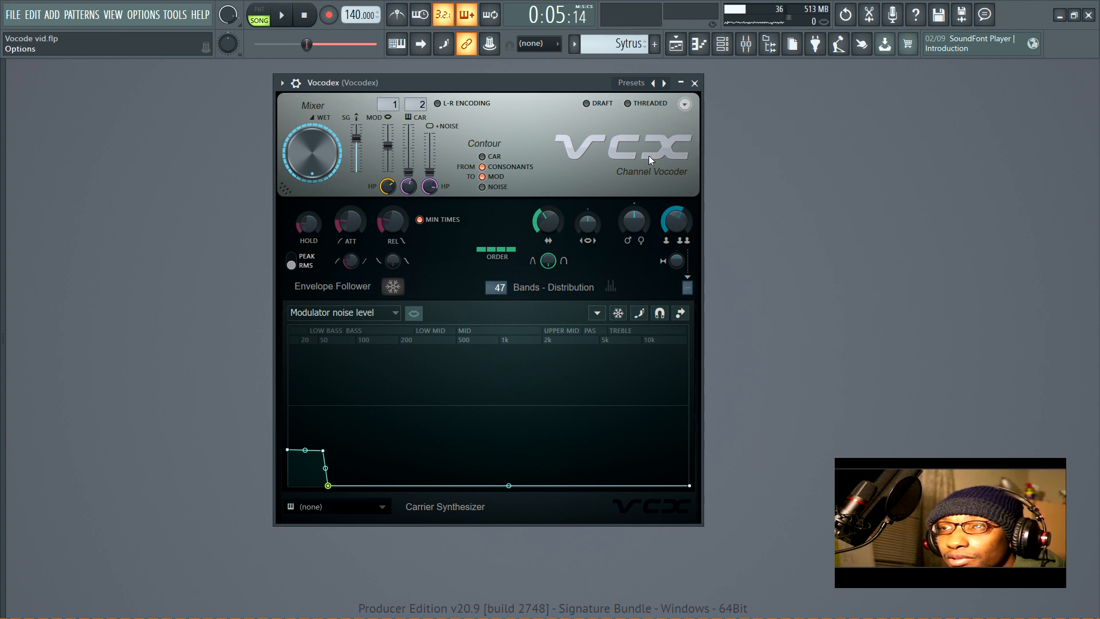
Flatten the modulator noise level envelope to the floor by deleting its 54 Hz point and lowering the starting point
click(685, 104)
click(617, 130)
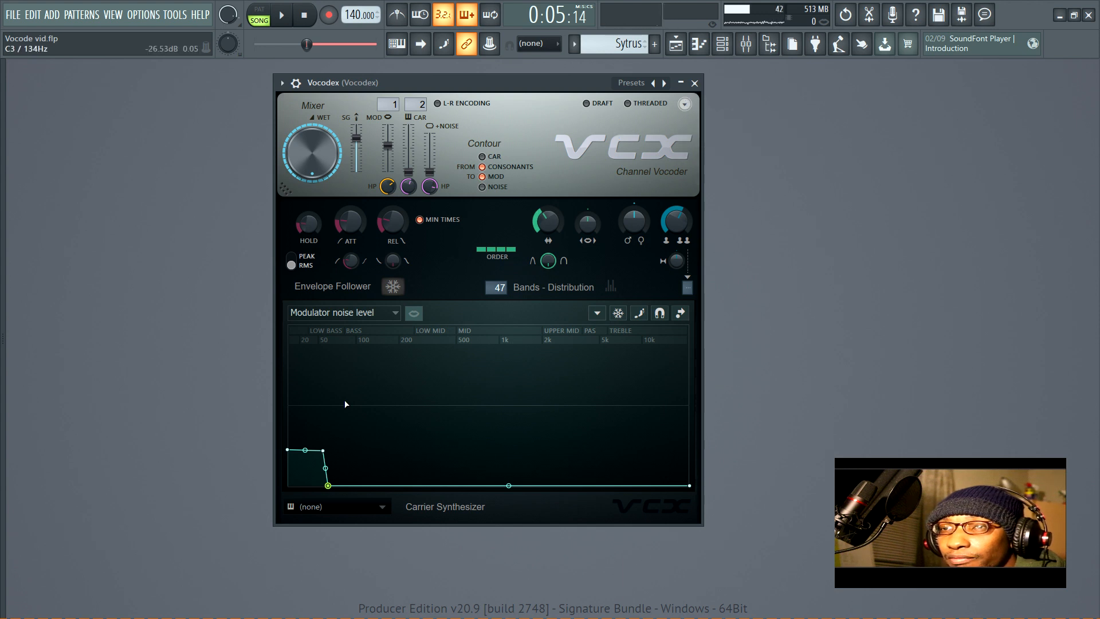
right_click(322, 450)
click(368, 382)
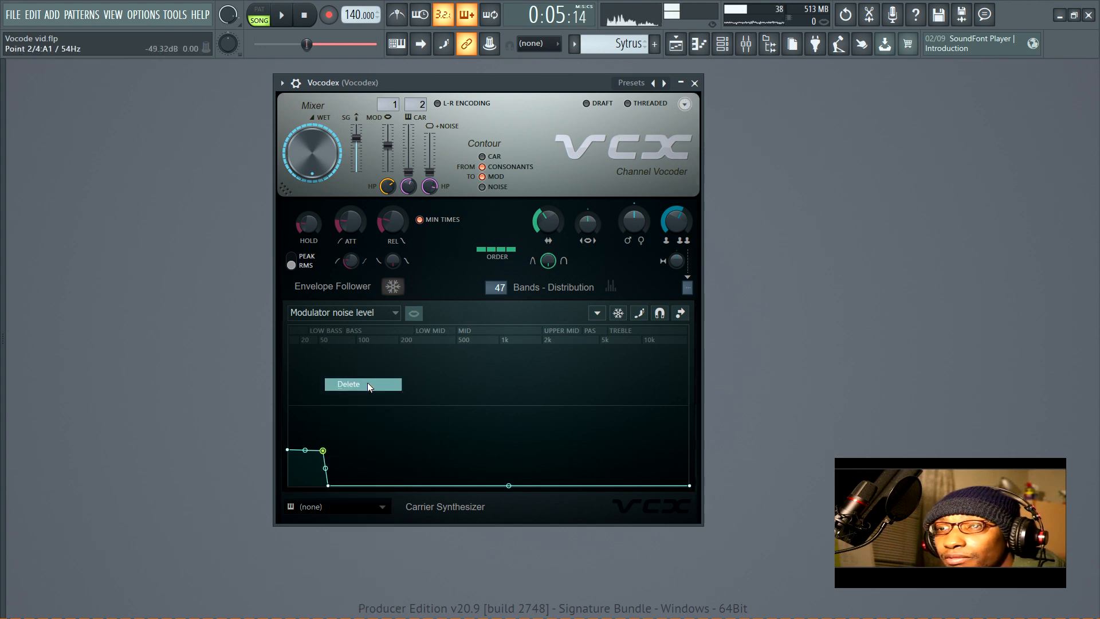
drag(289, 450, 284, 510)
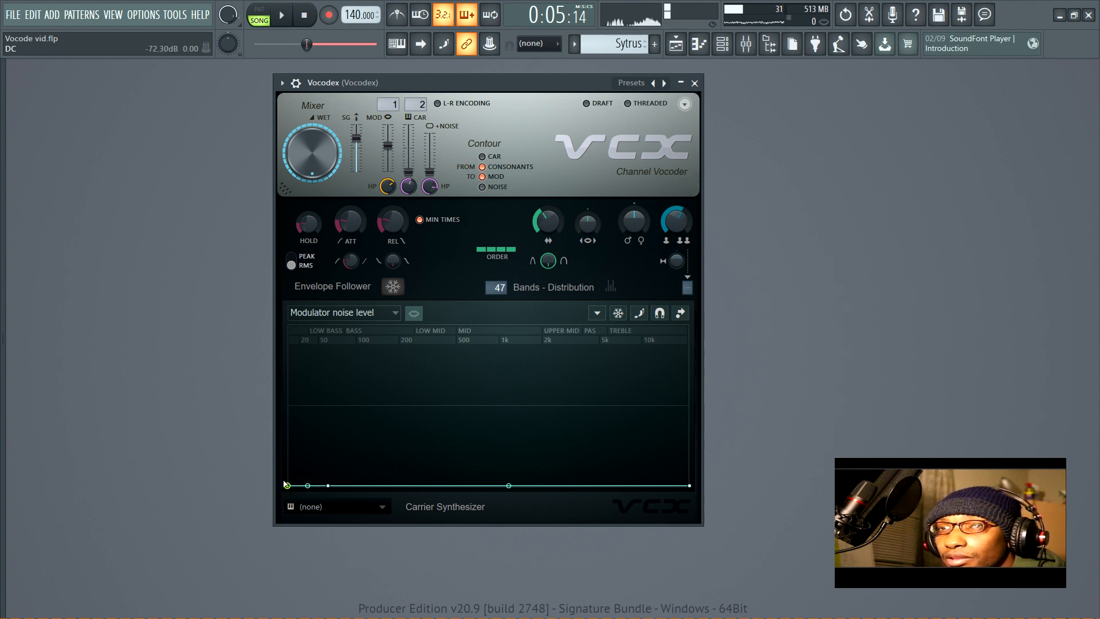
Switch the editor target to Modulator pass-through, and try a full-height peak in the bass range before deleting it
click(373, 312)
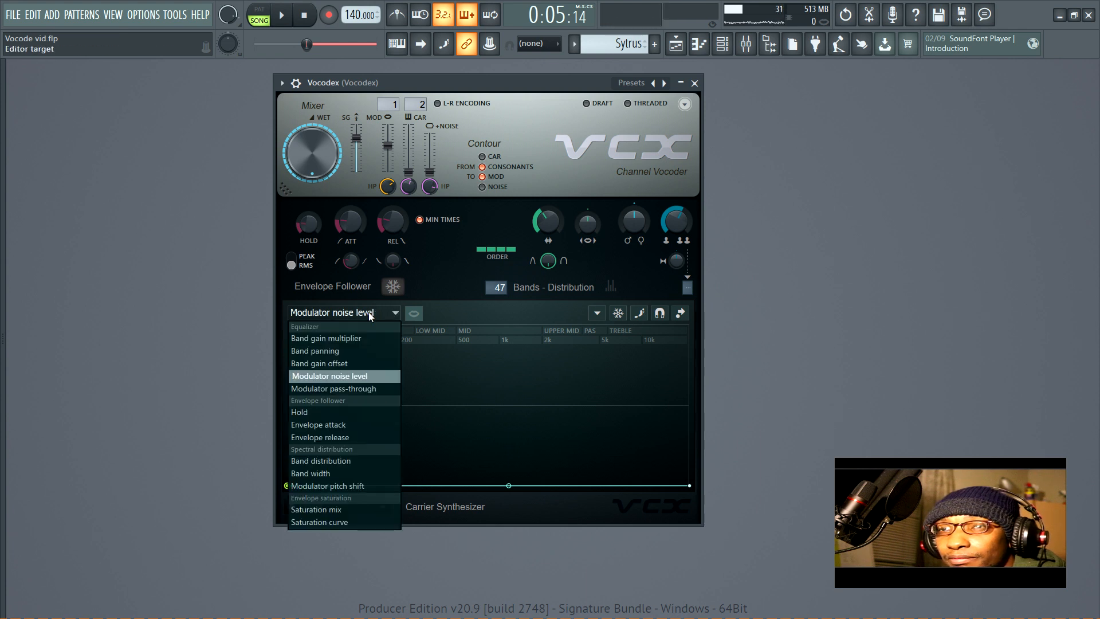
click(346, 389)
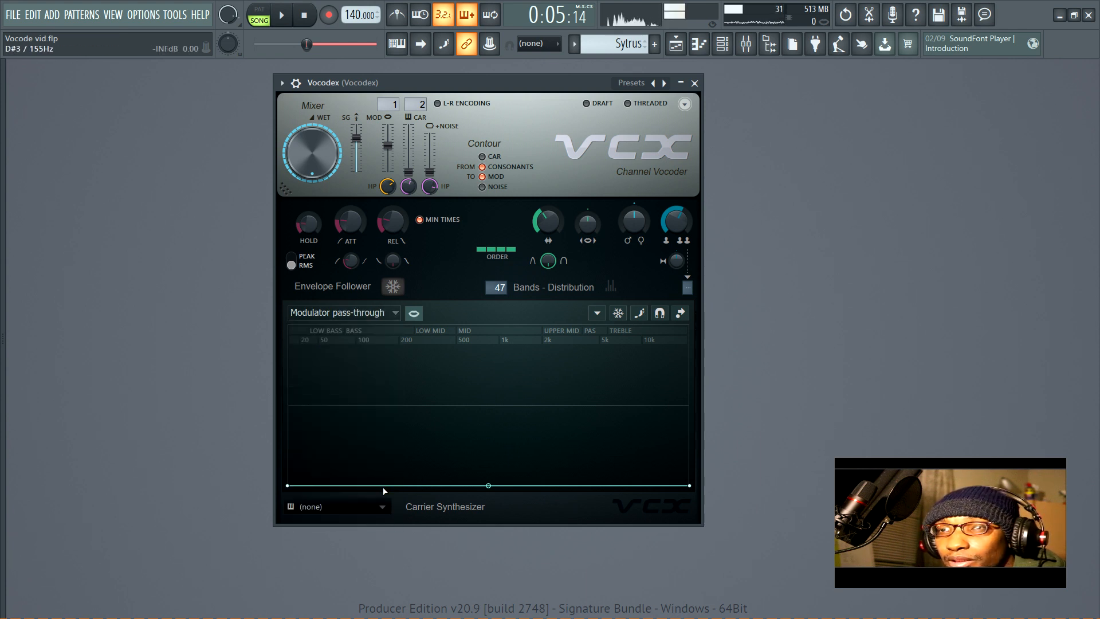
drag(349, 443, 343, 402)
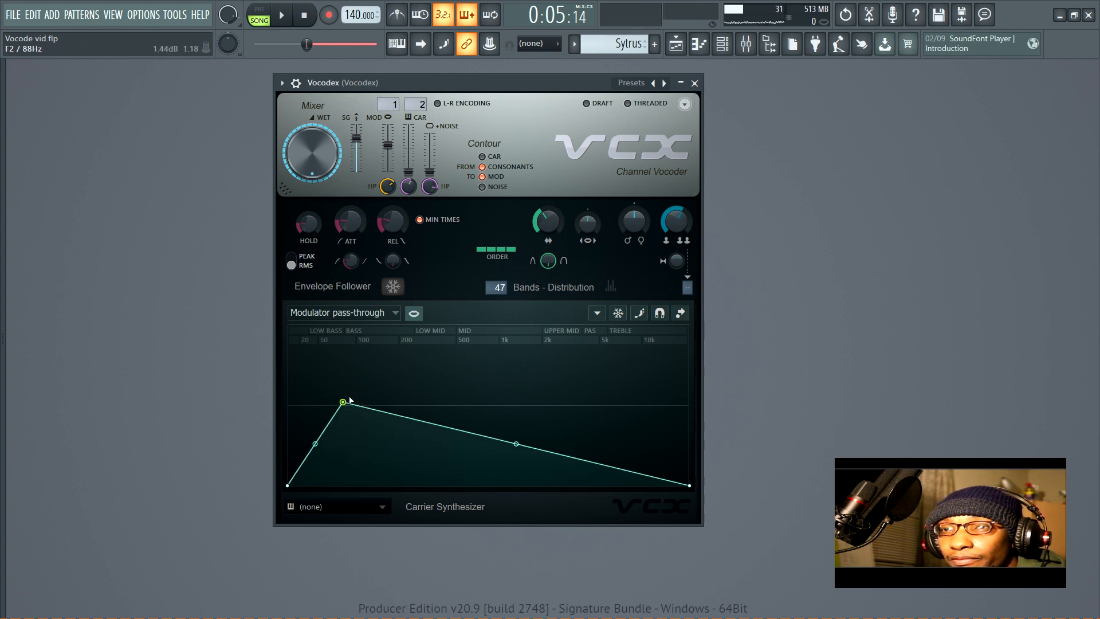
drag(344, 401, 347, 317)
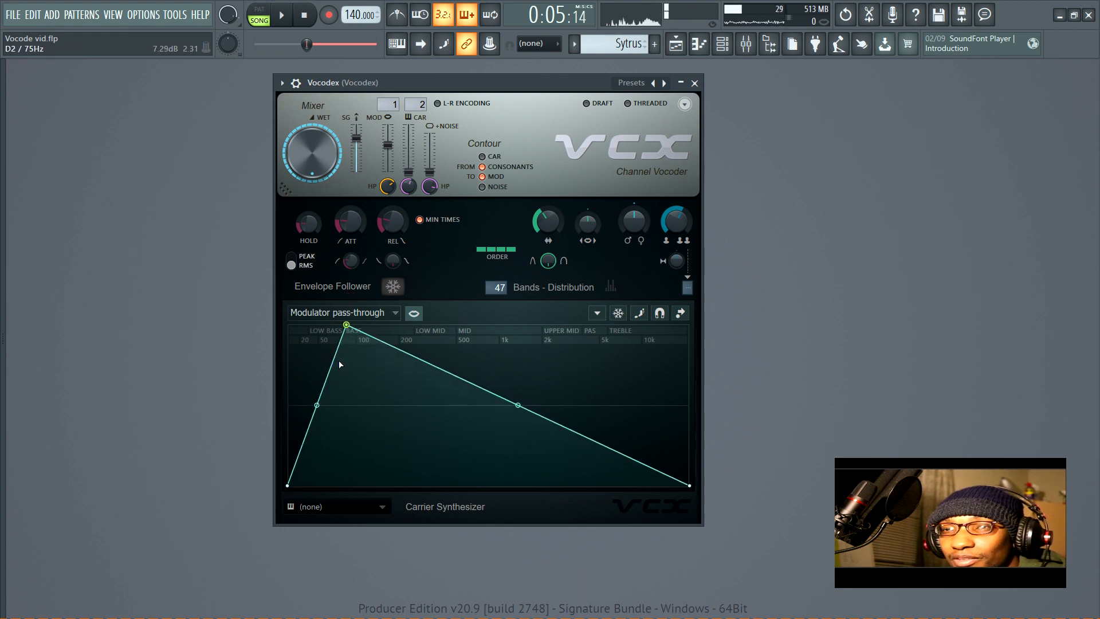
right_click(347, 325)
click(367, 339)
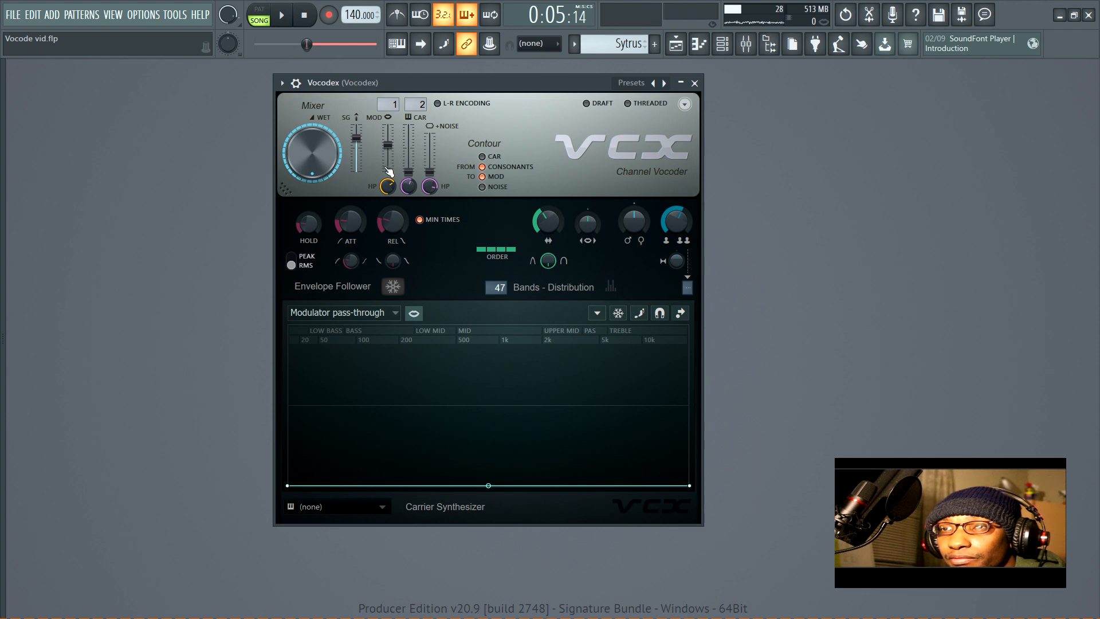
Switch the editor target to Hold
click(347, 314)
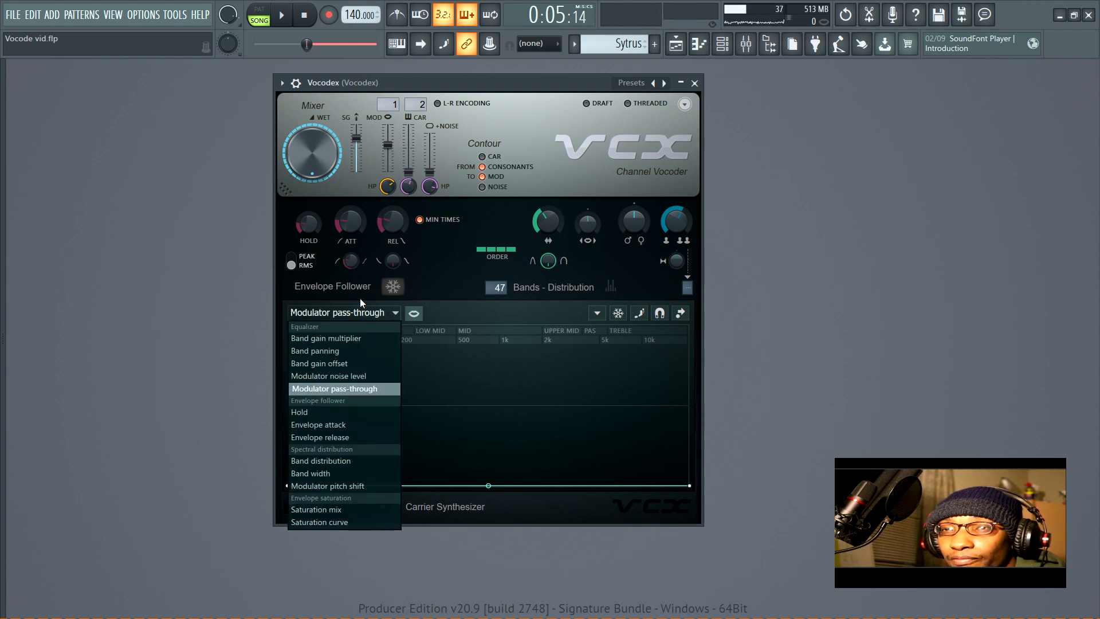
click(351, 414)
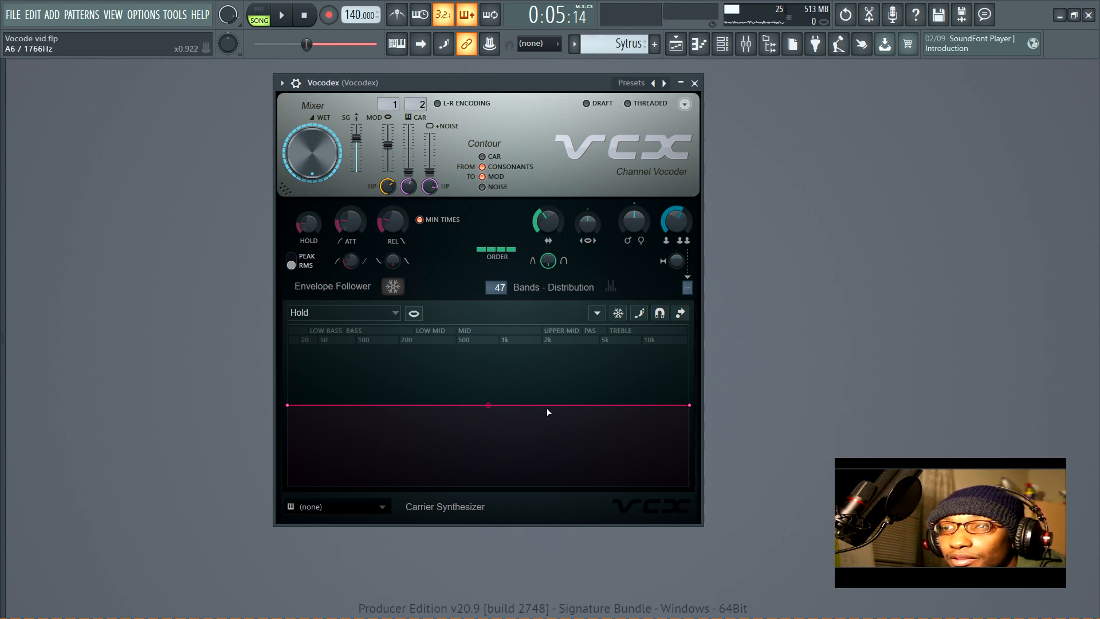
Try hold points at about 3592 Hz (x0.415) and 3693 Hz (x2.112), and delete both
drag(576, 432, 581, 439)
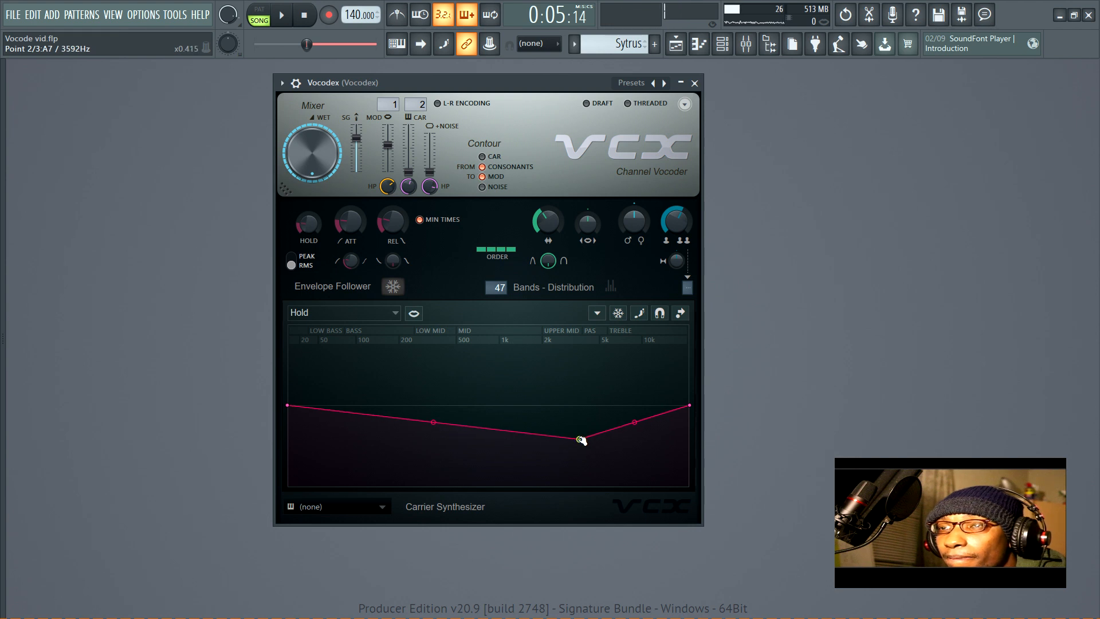
click(581, 377)
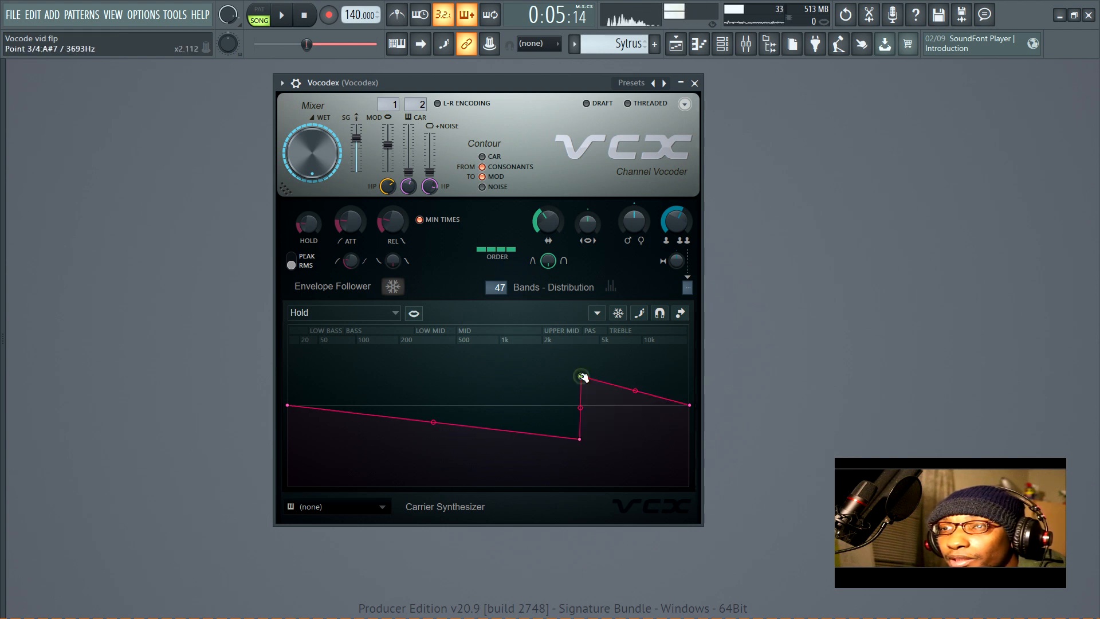
right_click(582, 377)
click(600, 389)
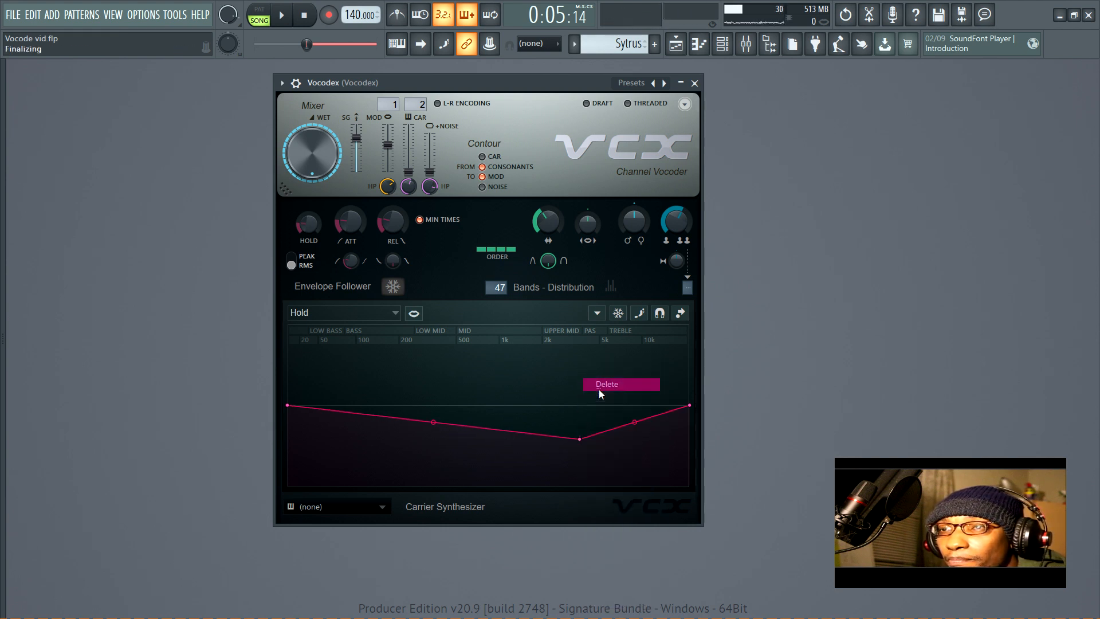
right_click(580, 438)
click(604, 384)
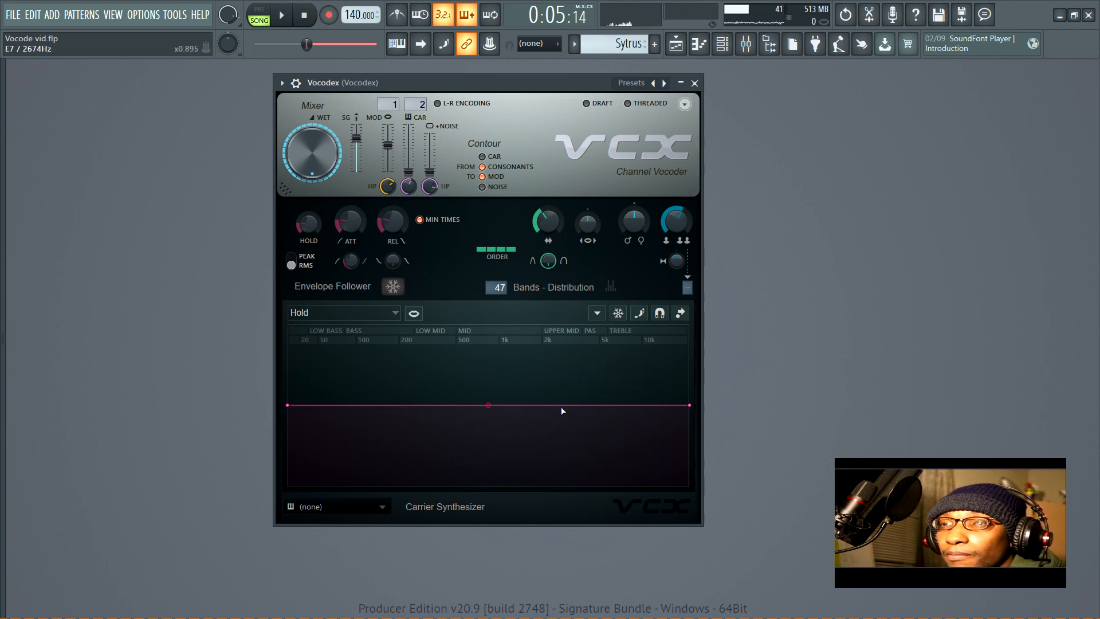
Start playback and shape a rounded hold bump between about 3.7 kHz and 9.6 kHz
key(space)
right_click(581, 405)
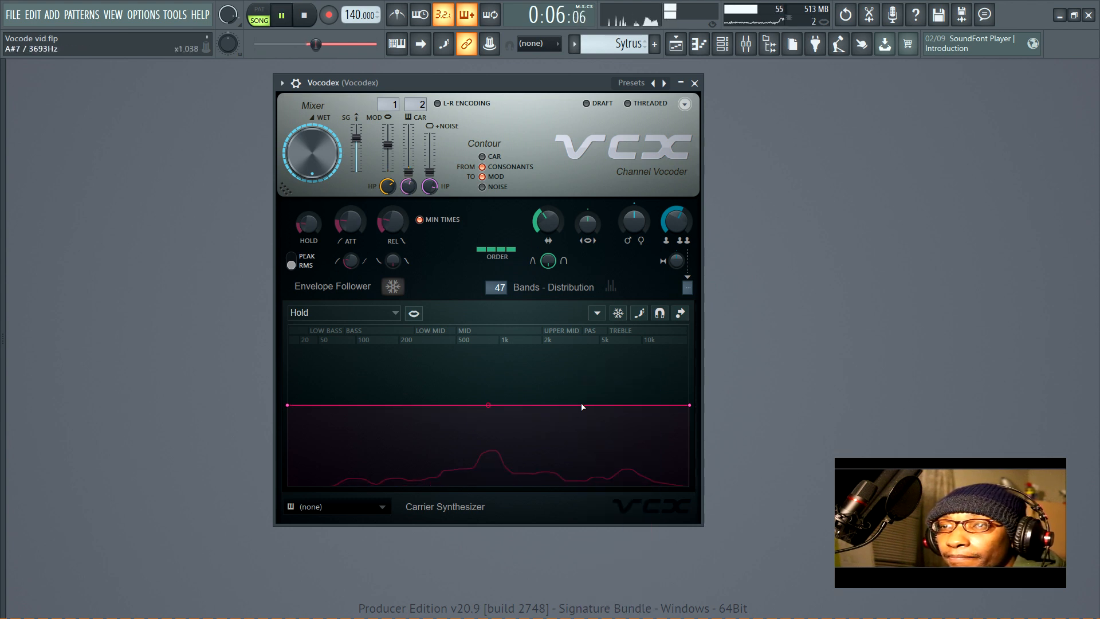
right_click(611, 375)
right_click(641, 406)
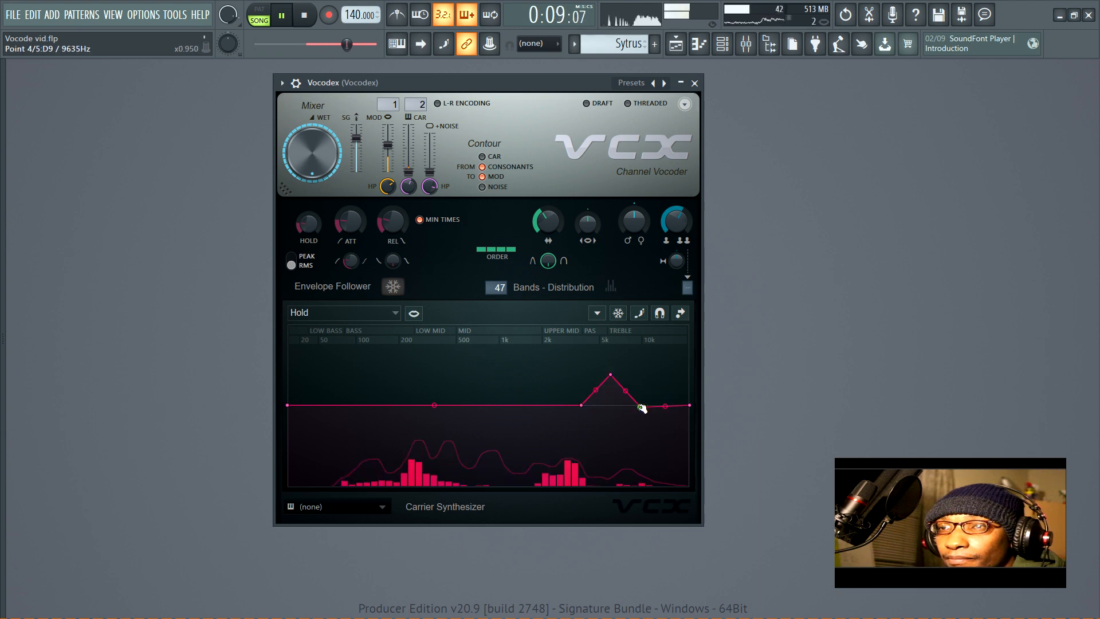
drag(625, 390, 600, 386)
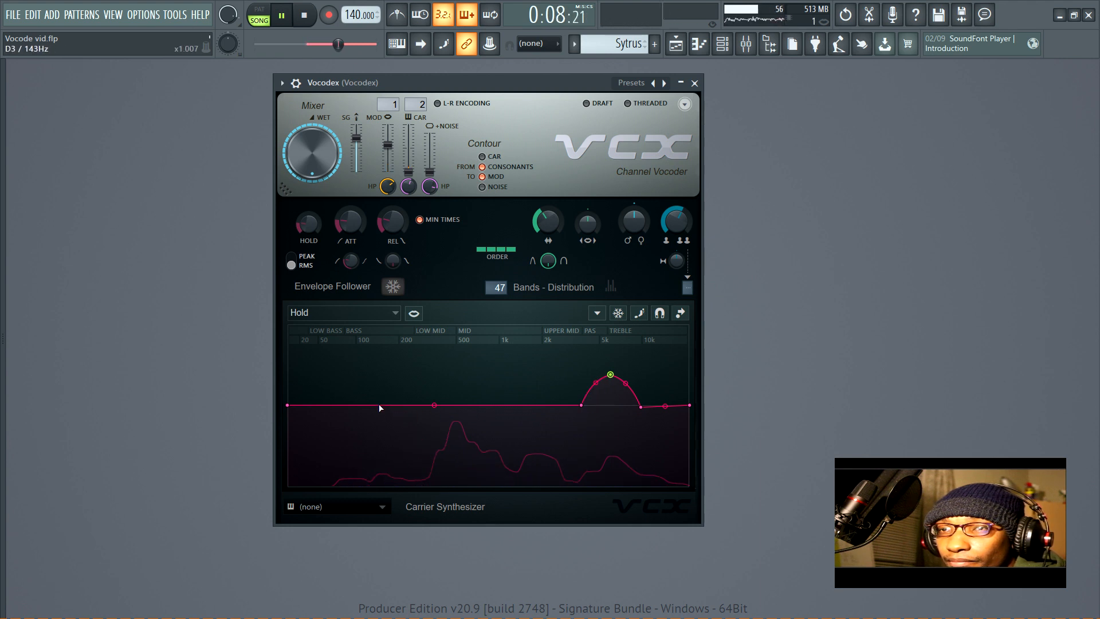
Add a hold dip at 144 Hz (x0.609) and a peak between 342 Hz and about 1.1 kHz, and stop playback
right_click(381, 425)
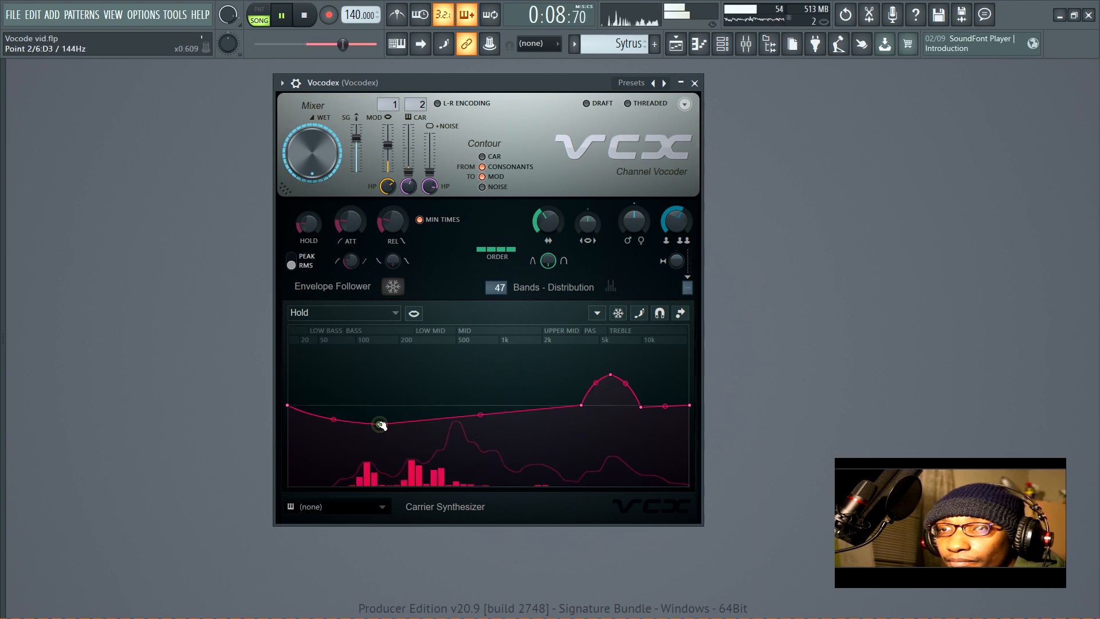
right_click(433, 404)
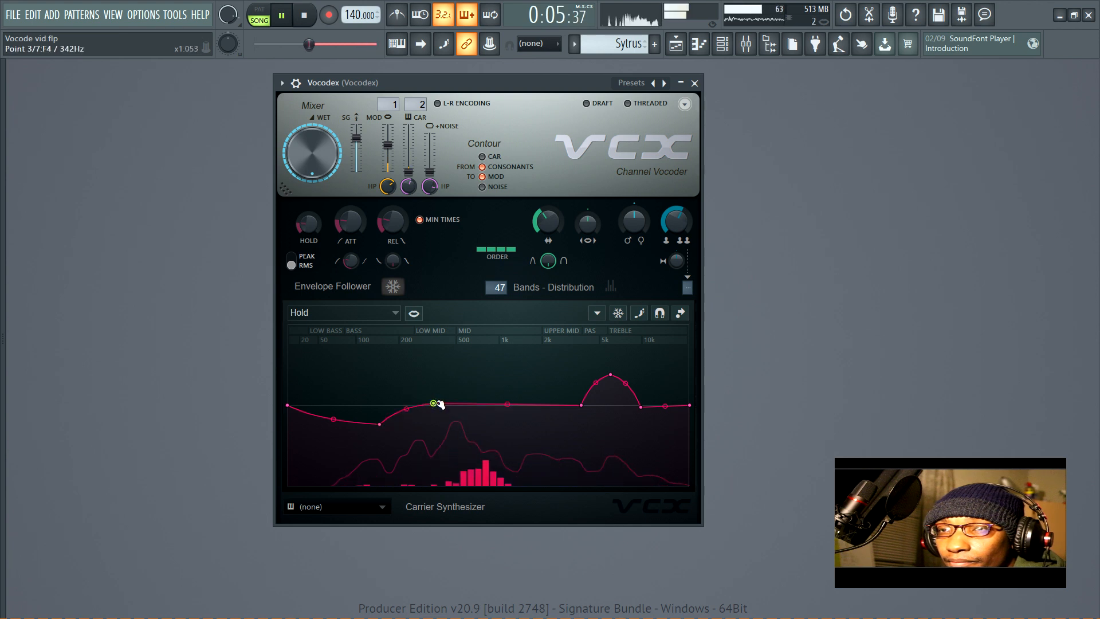
right_click(467, 380)
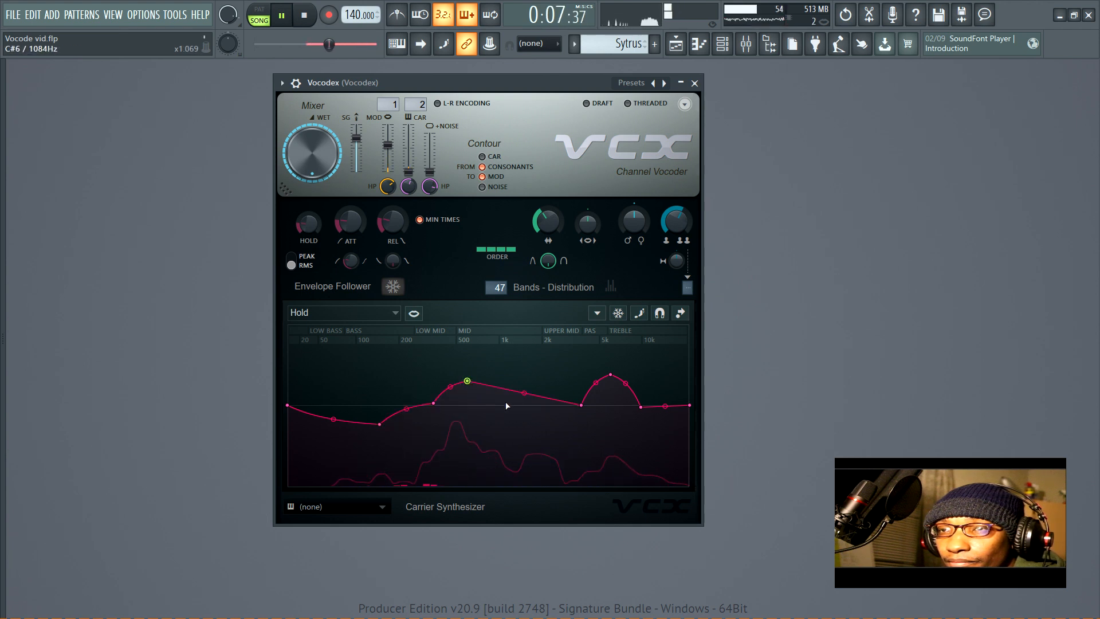
right_click(504, 405)
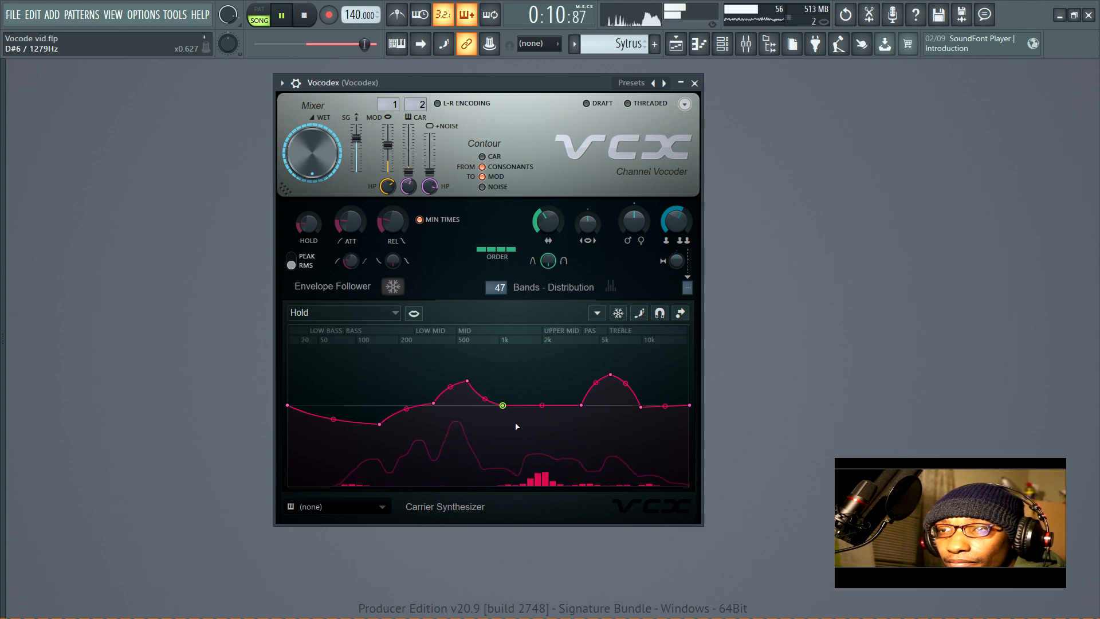
key(space)
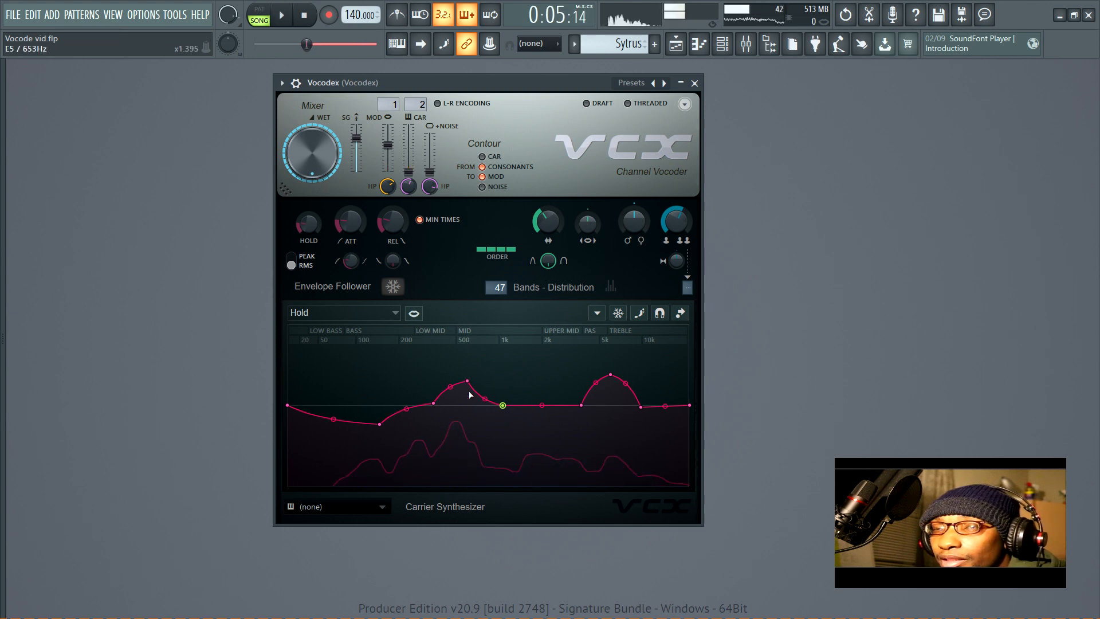
Point out the attack time control and view the Envelope attack target in the editor
click(377, 319)
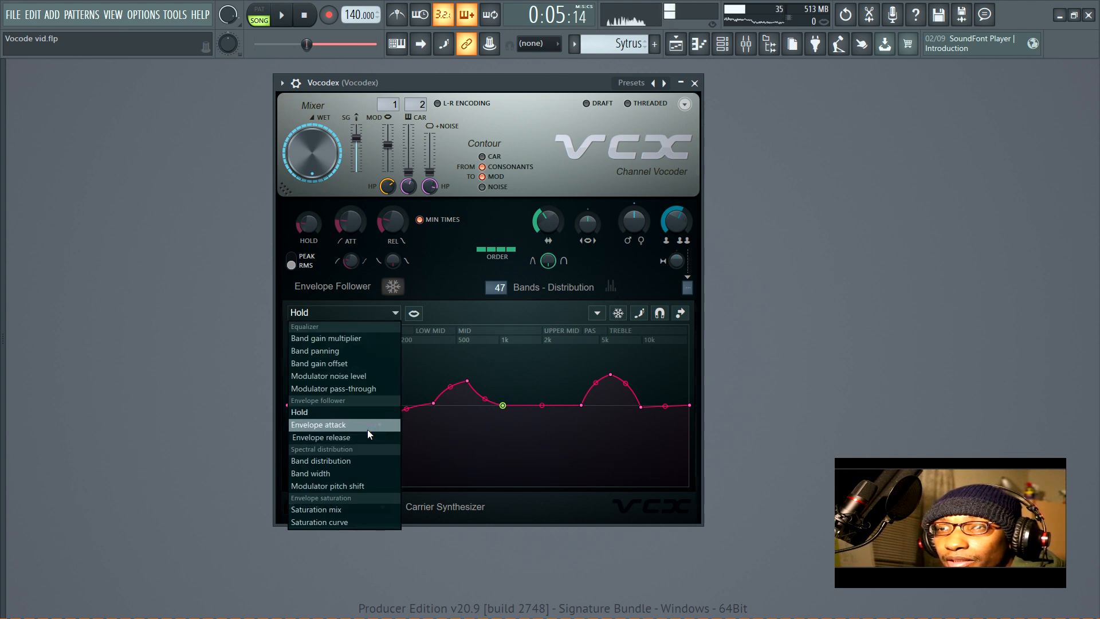
click(349, 219)
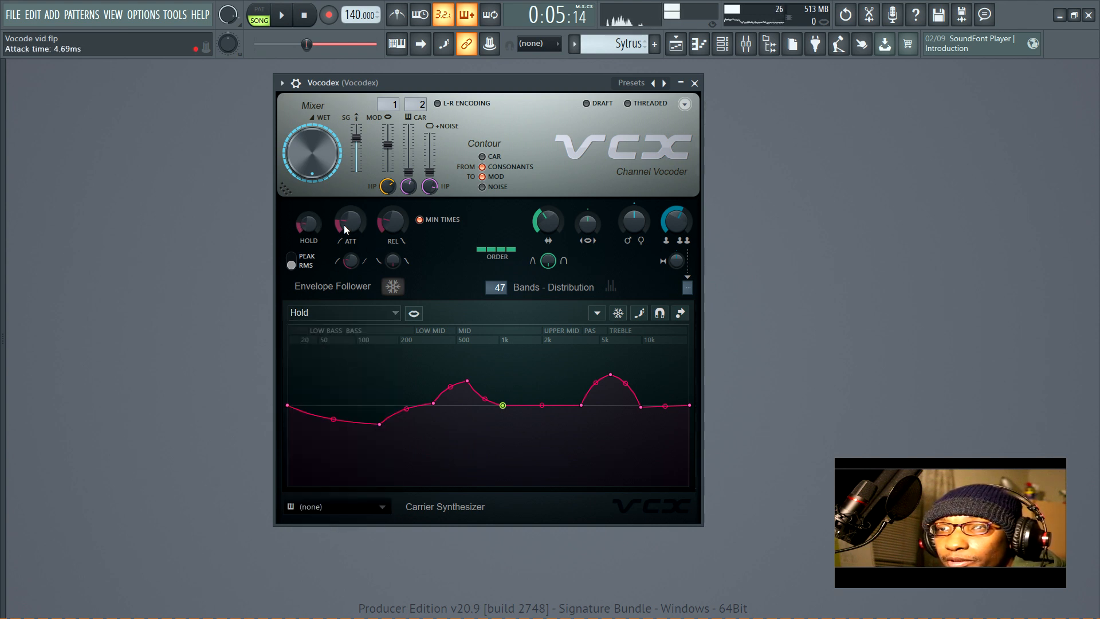
click(368, 311)
click(341, 426)
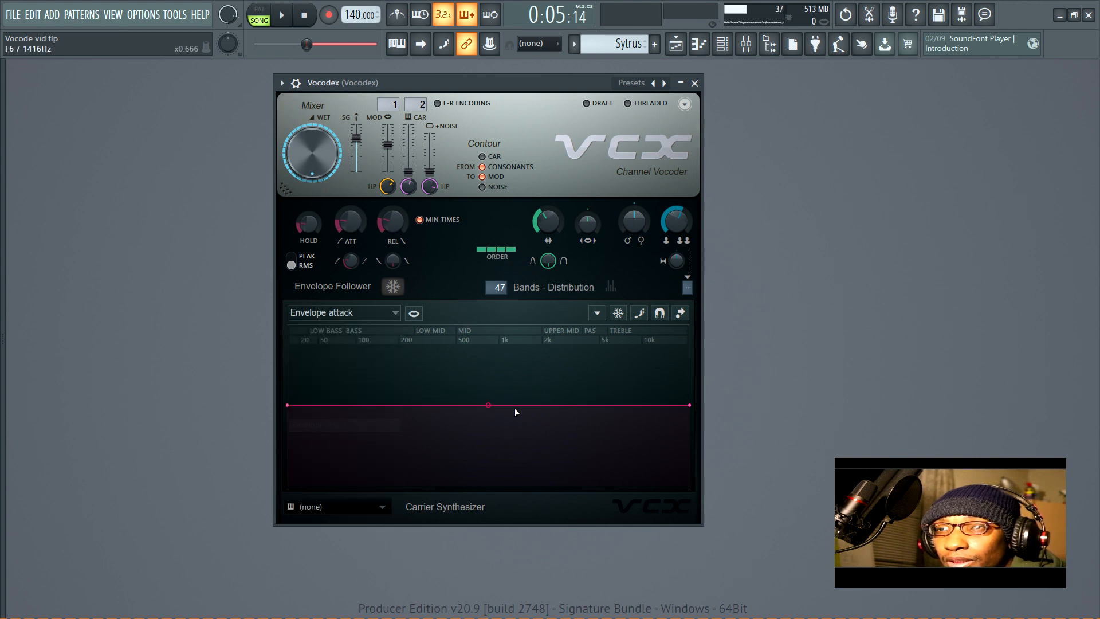
Switch the editor target to Band distribution
click(373, 315)
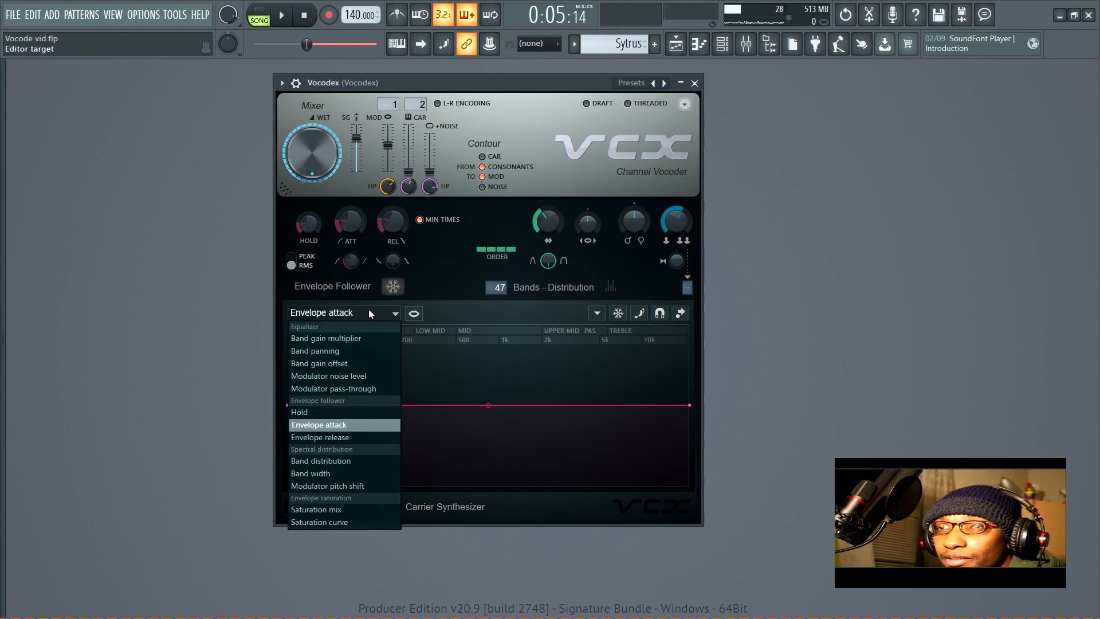
click(371, 465)
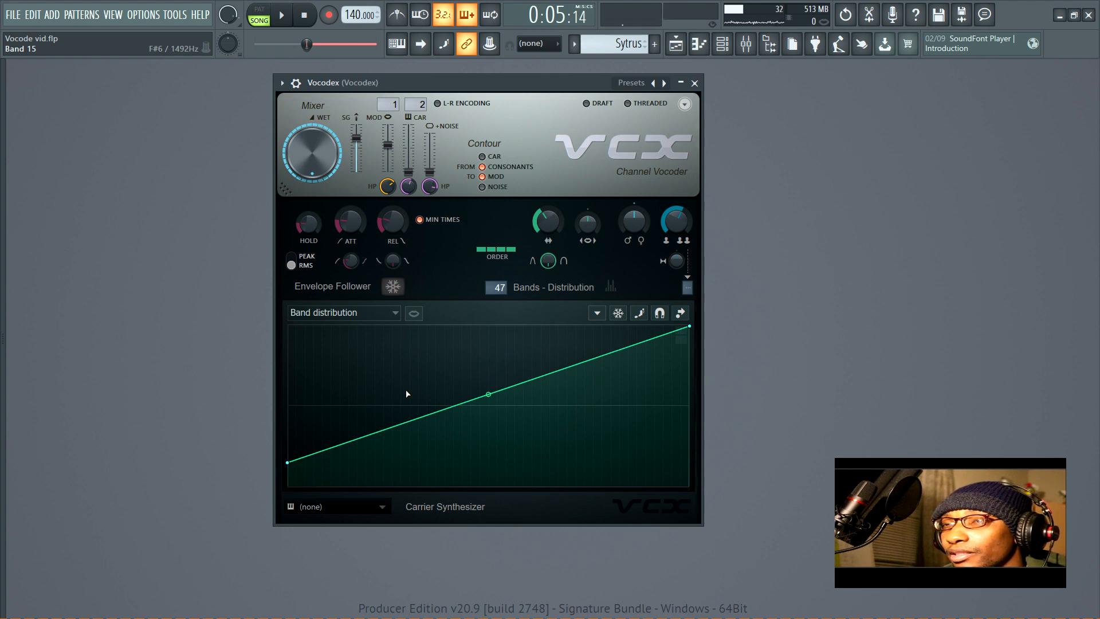
During playback, shape a steep rise in the band distribution curve up to about 8.4 kHz at band 22, and stop playback
key(space)
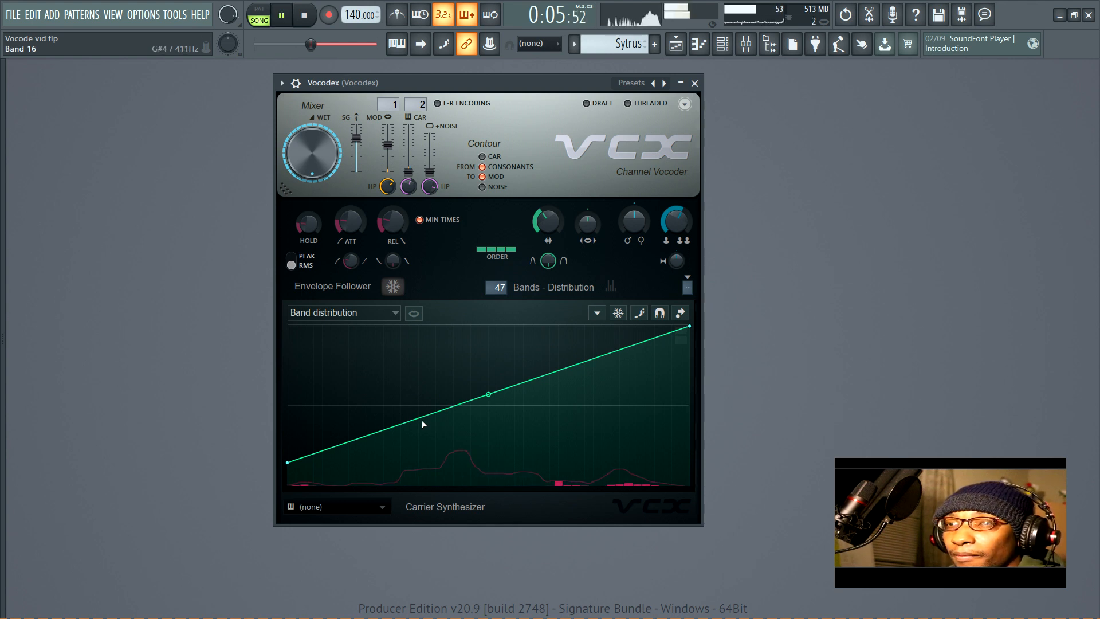
right_click(458, 405)
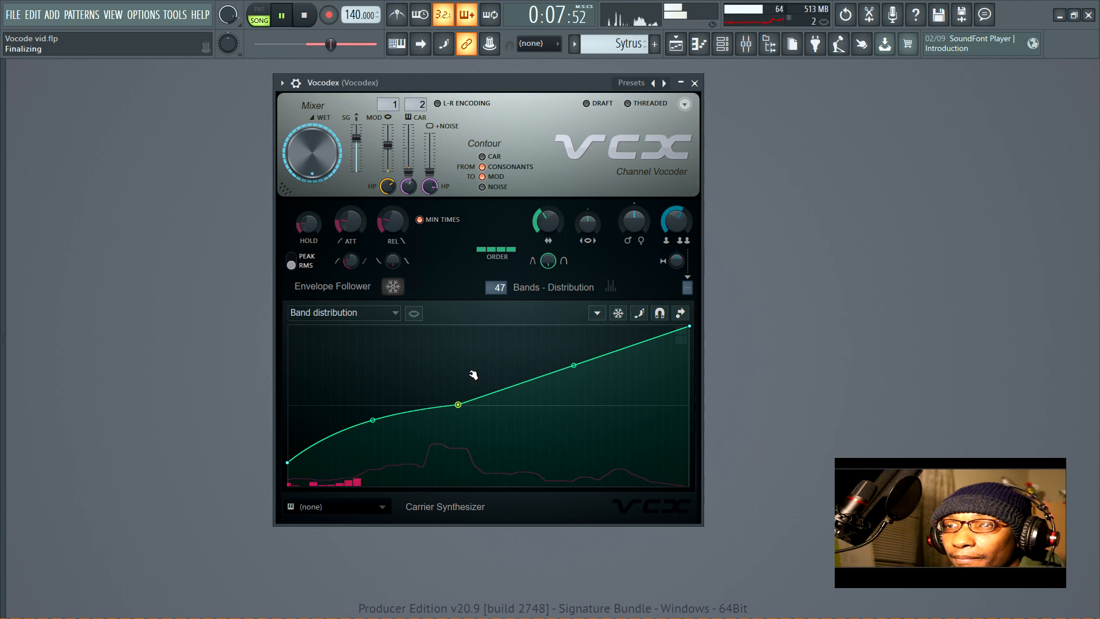
right_click(471, 373)
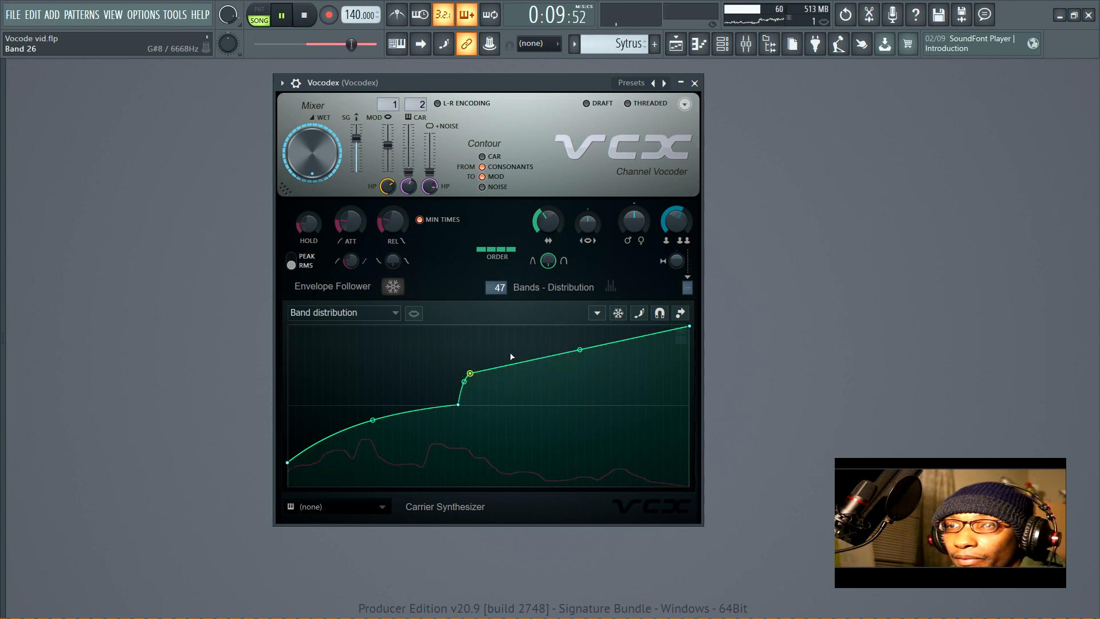
drag(470, 373, 471, 347)
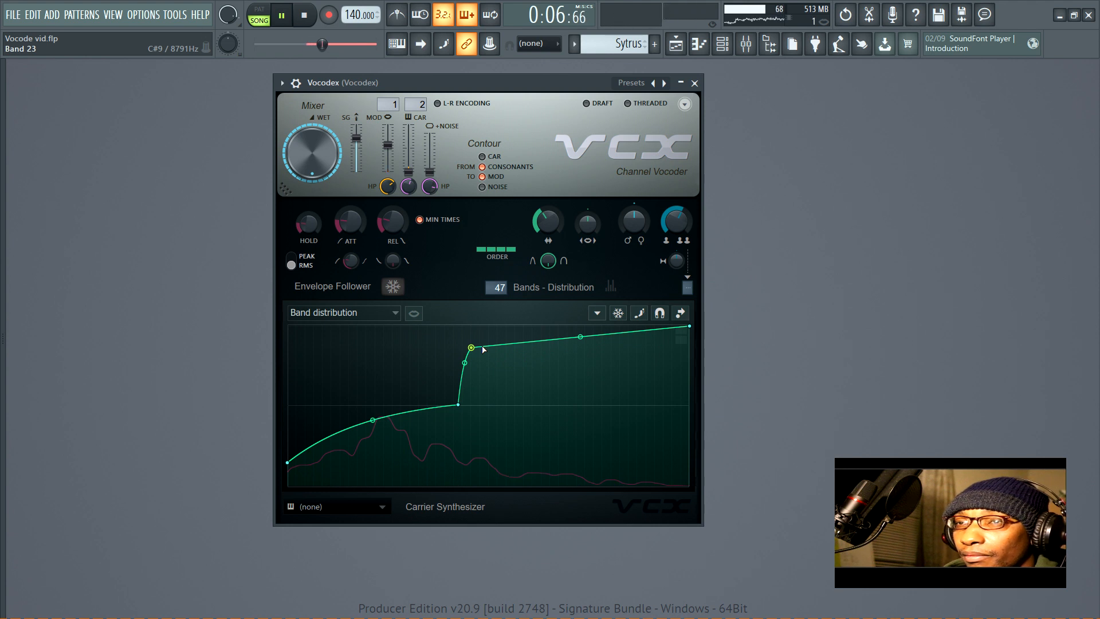
key(space)
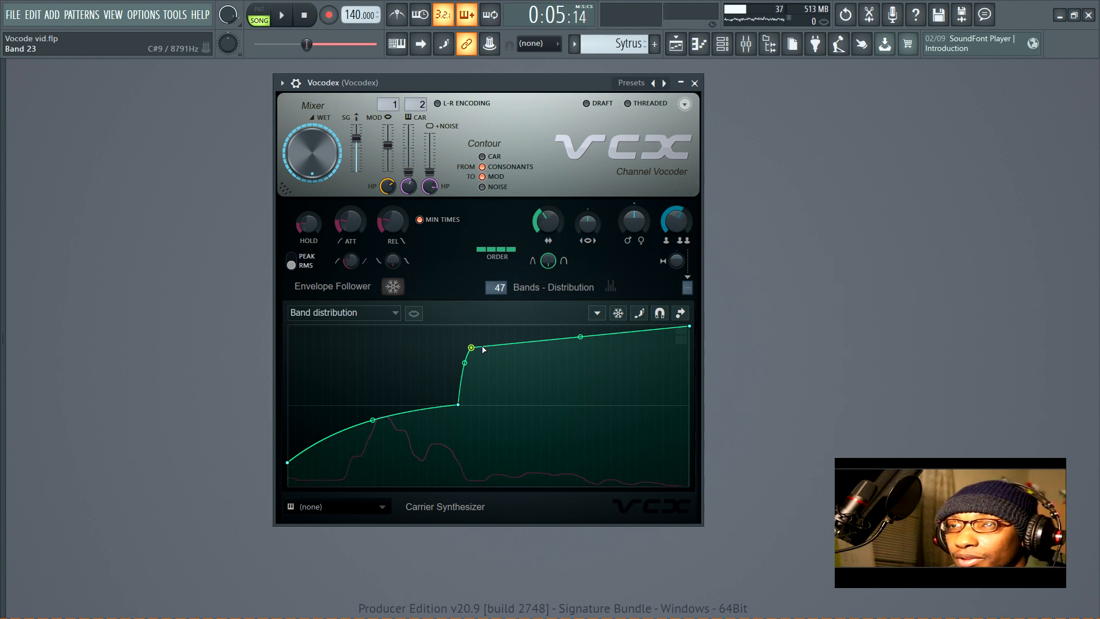
Delete the two added points around band 22 from the band distribution curve
right_click(470, 349)
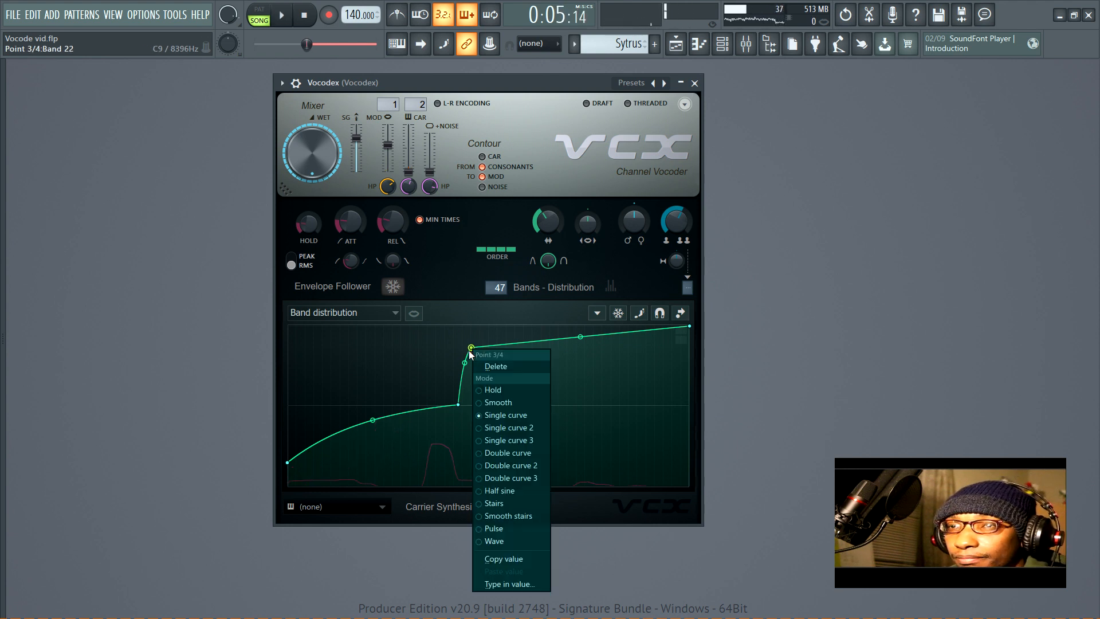
click(502, 370)
right_click(458, 404)
click(488, 383)
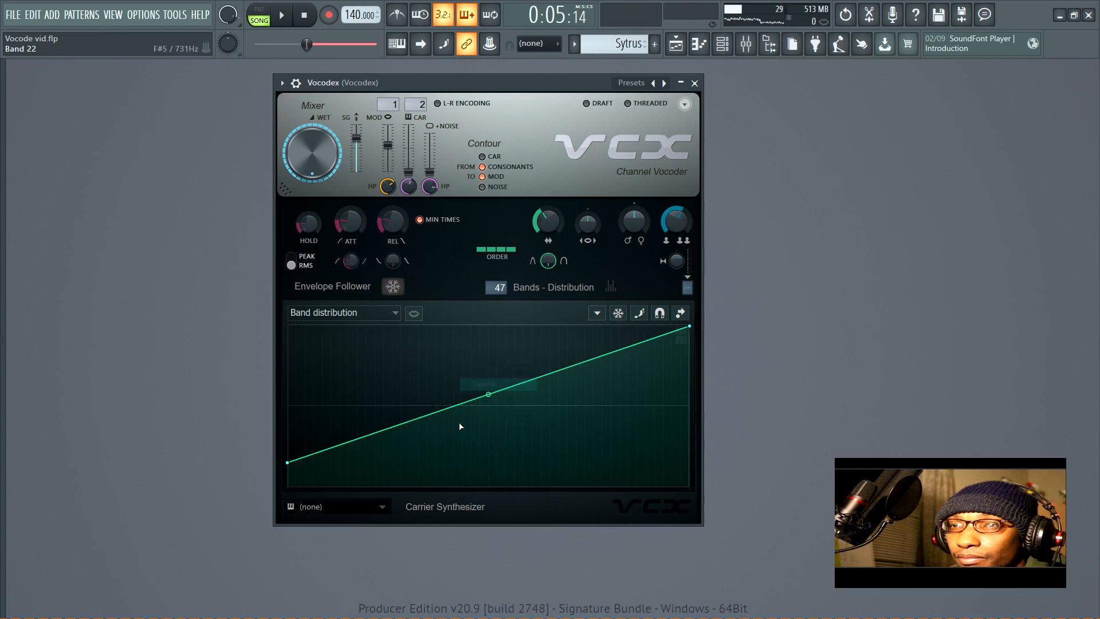
Audition a band distribution point added near band 8 and moved to band 13 at about 636 Hz, and delete that point
right_click(359, 405)
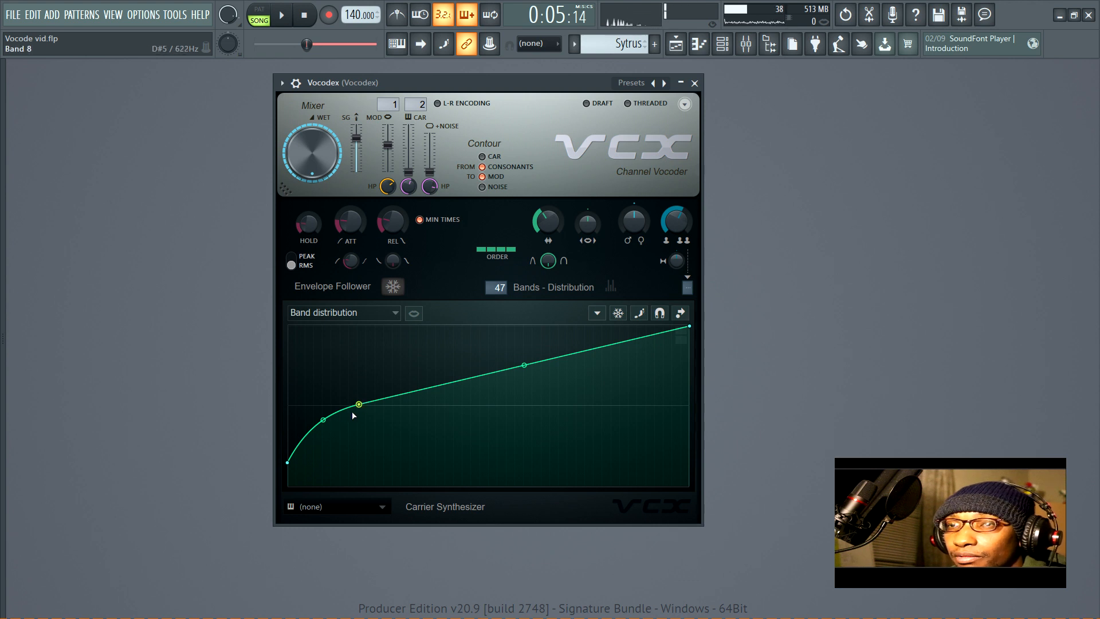
key(space)
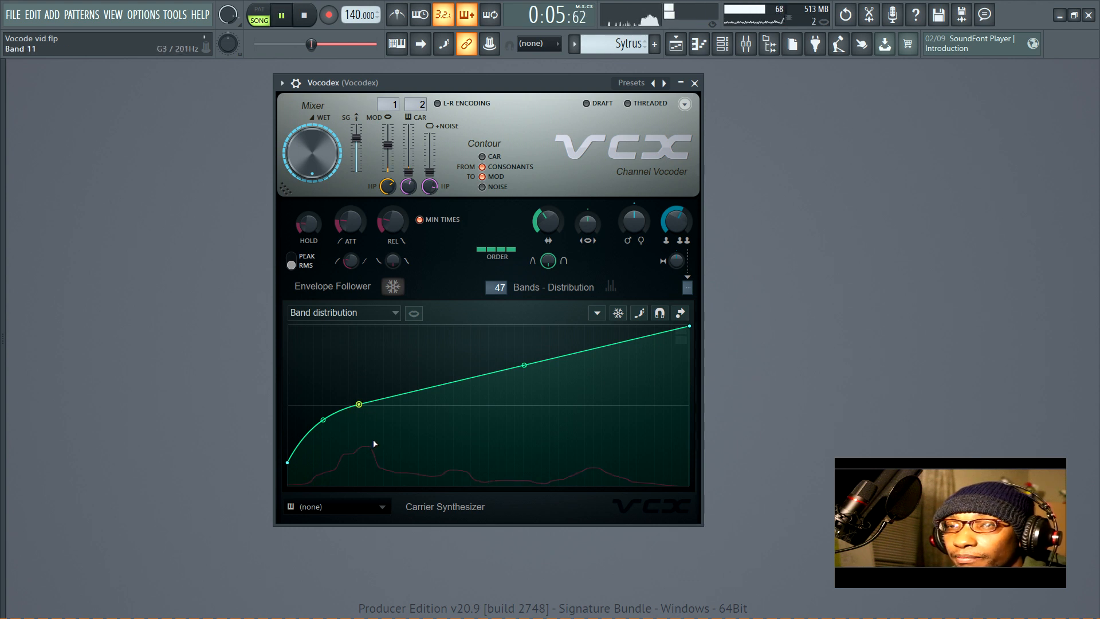
drag(359, 404, 392, 404)
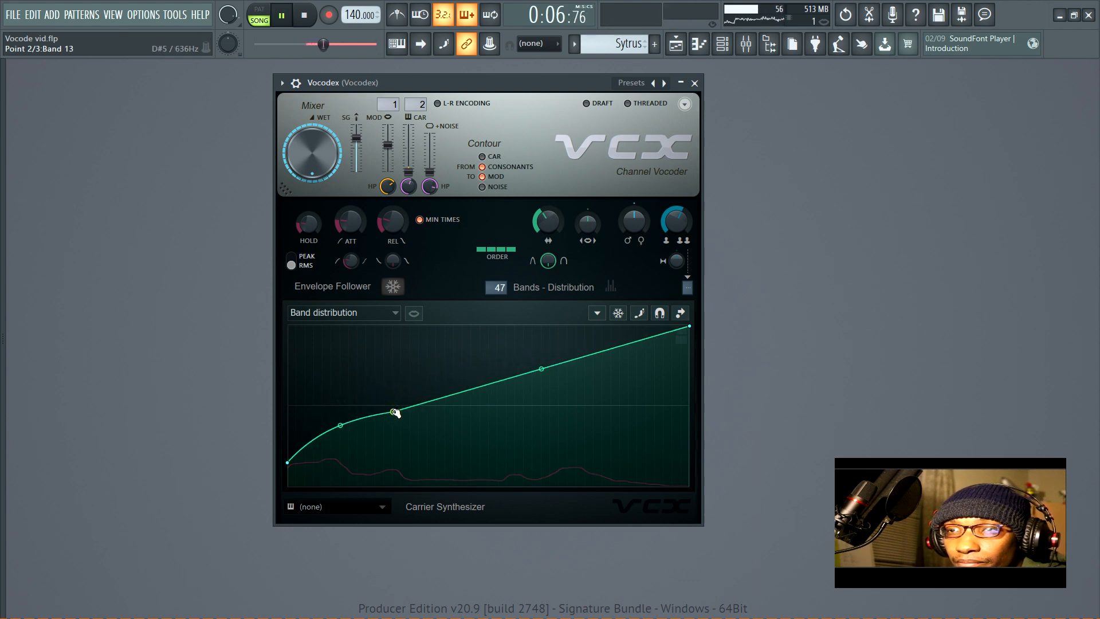
right_click(394, 401)
click(413, 387)
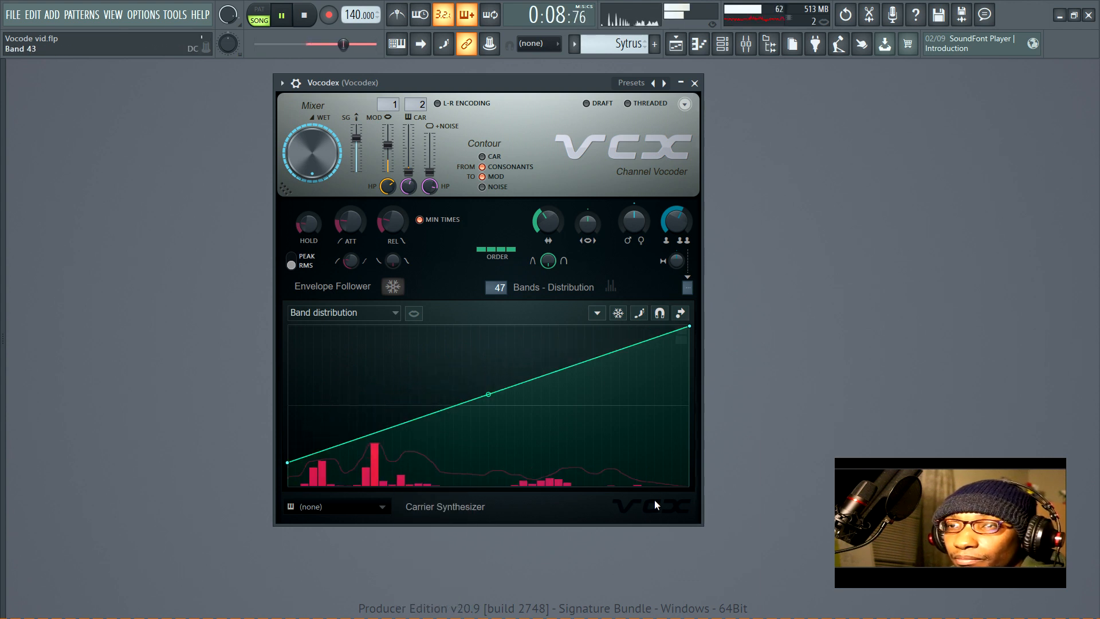
key(space)
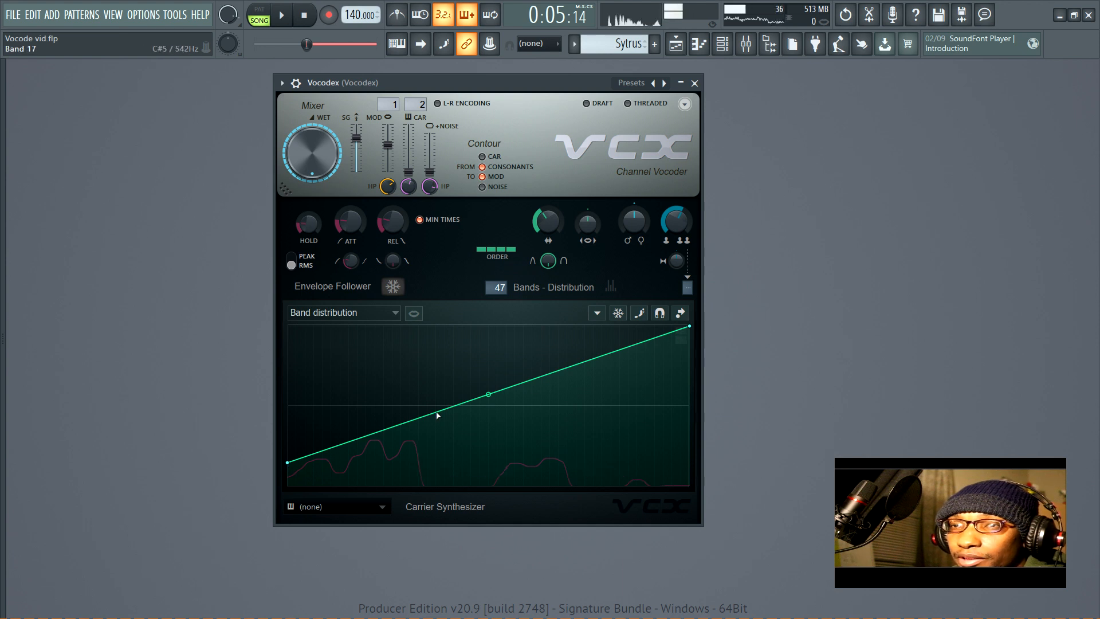
Audition a band distribution point at band 33 raised to about 11.3 kHz, bow the first segment upward, and delete the point
click(572, 365)
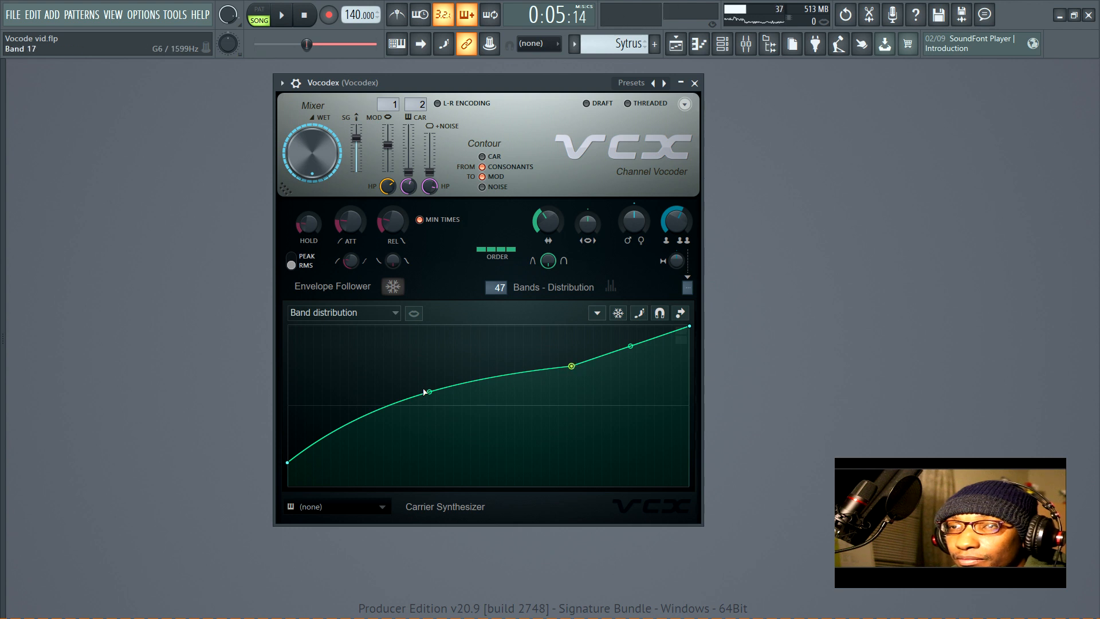
drag(424, 392, 429, 394)
drag(574, 366, 576, 344)
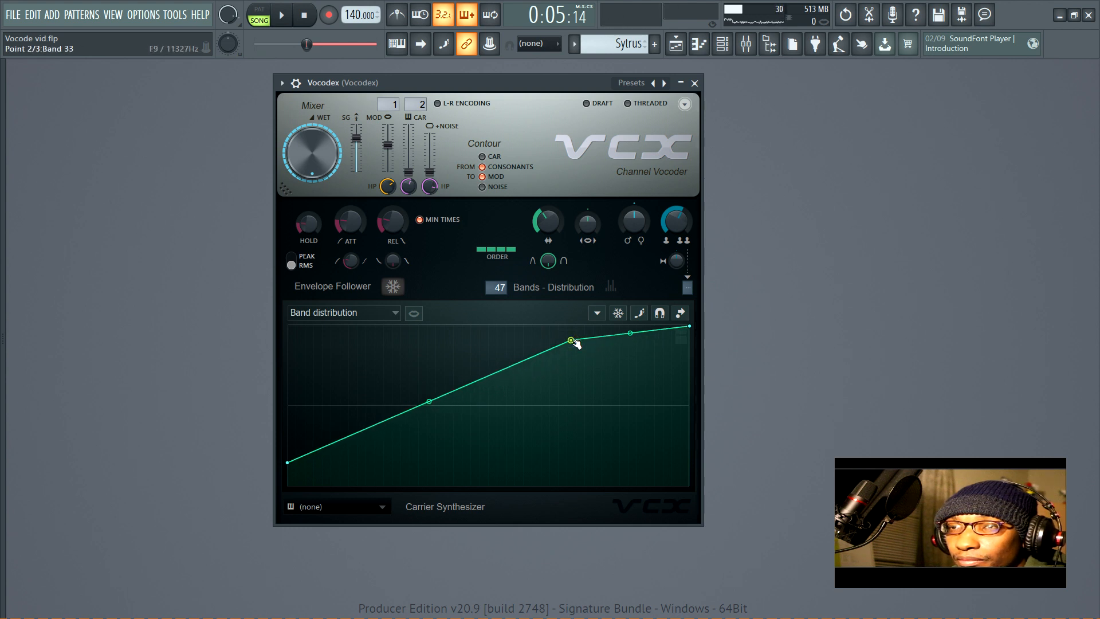
key(space)
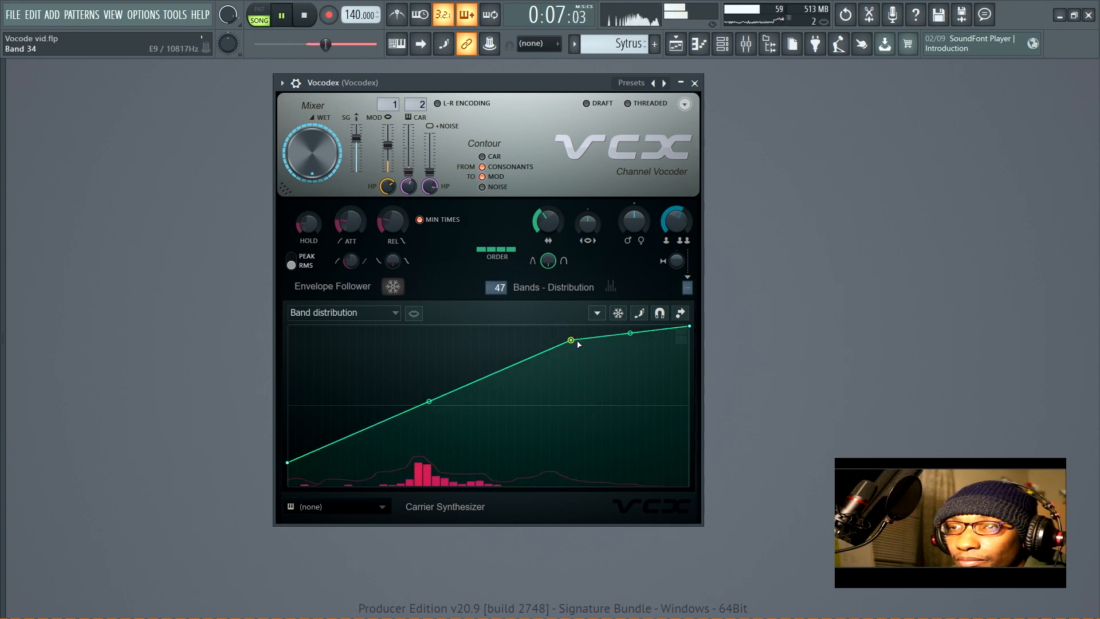
key(space)
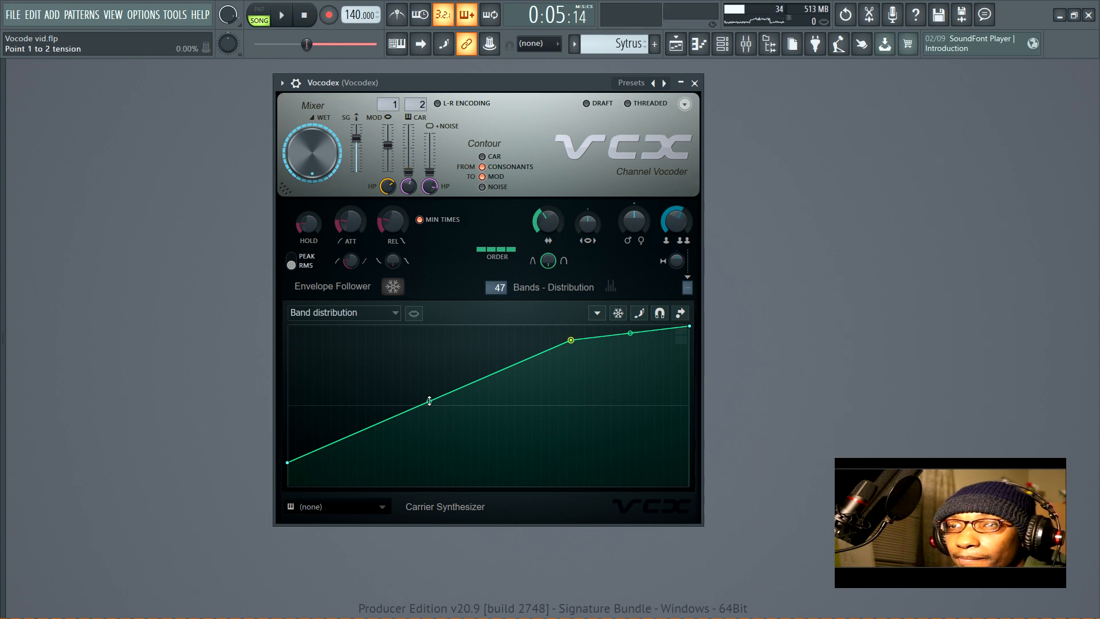
drag(429, 401, 430, 381)
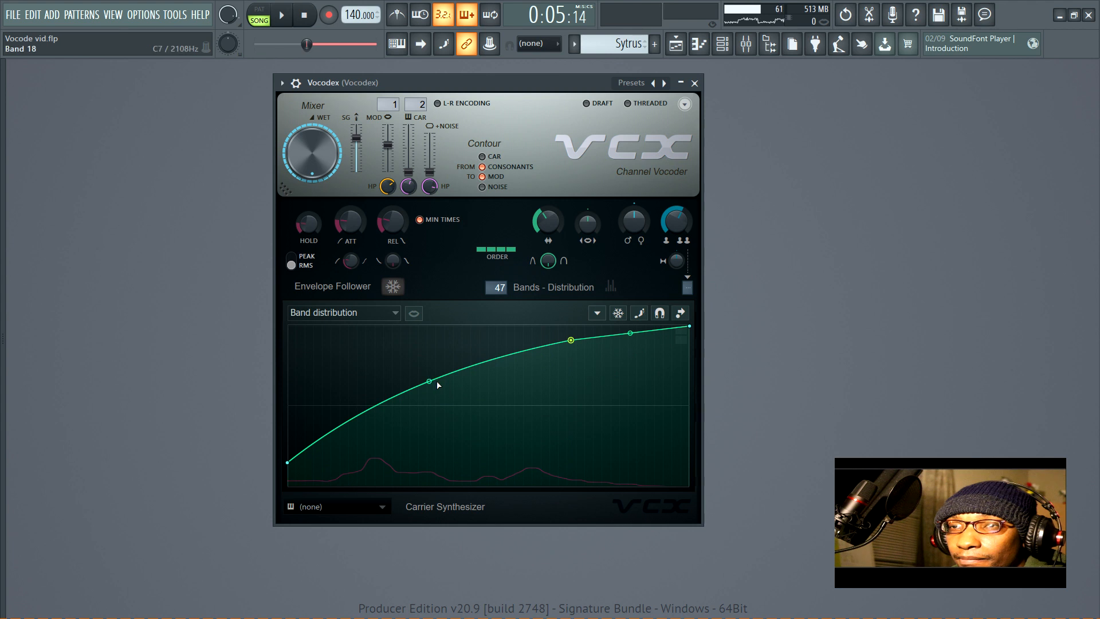
right_click(570, 341)
click(596, 366)
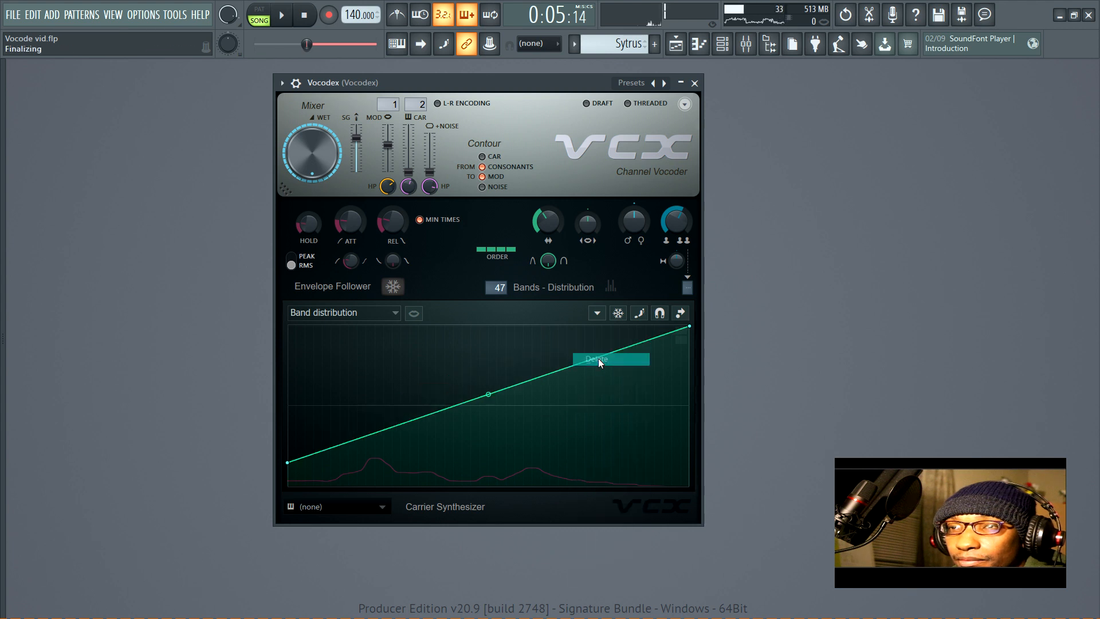
Switch the editor target to Band width and start playback
click(378, 314)
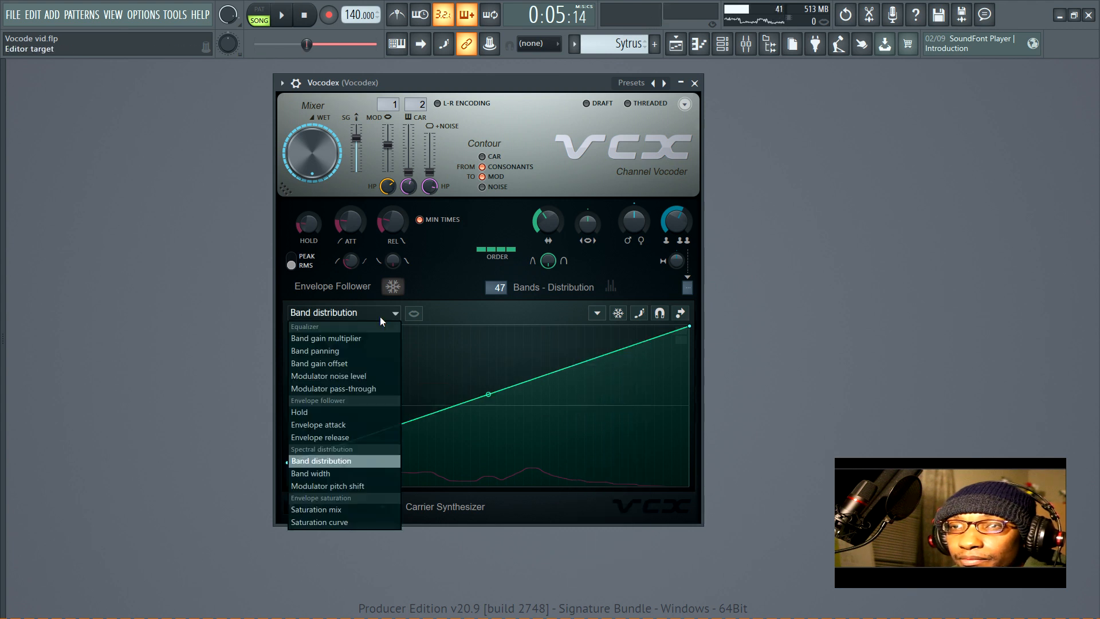
click(341, 473)
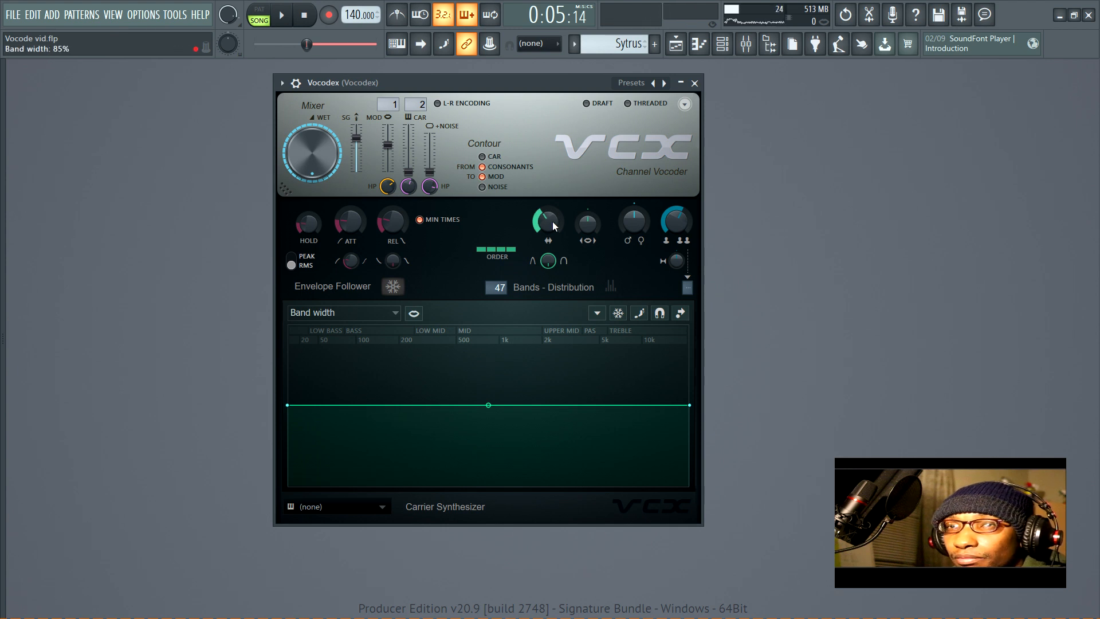
key(space)
Shape a bump in the band width curve between about 131 Hz and 393 Hz, peaking around 200 Hz
right_click(374, 405)
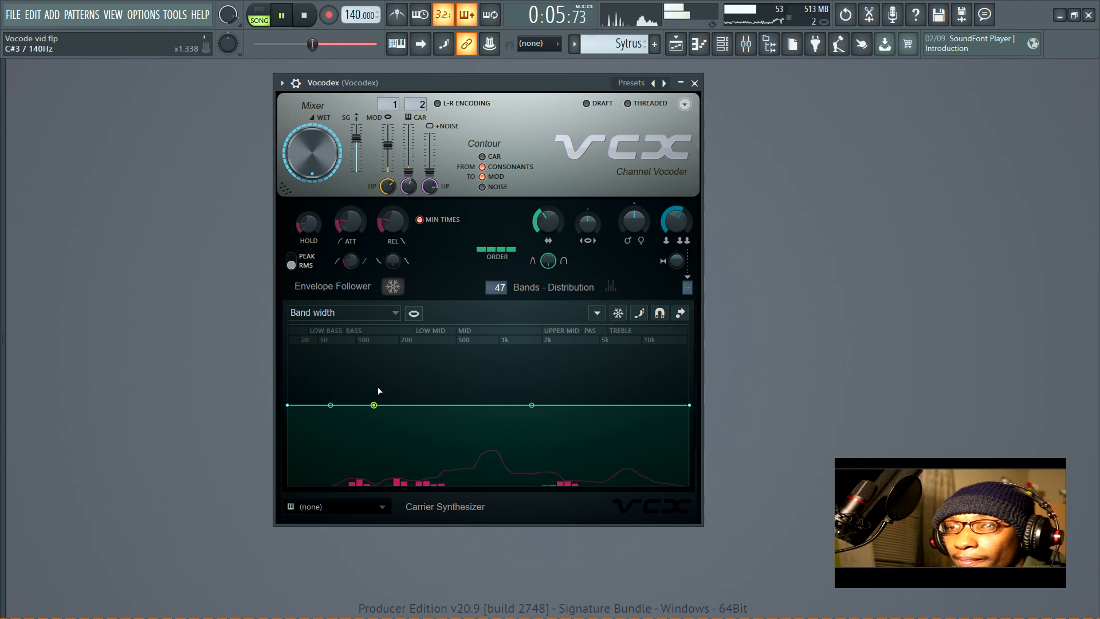
right_click(402, 373)
right_click(441, 401)
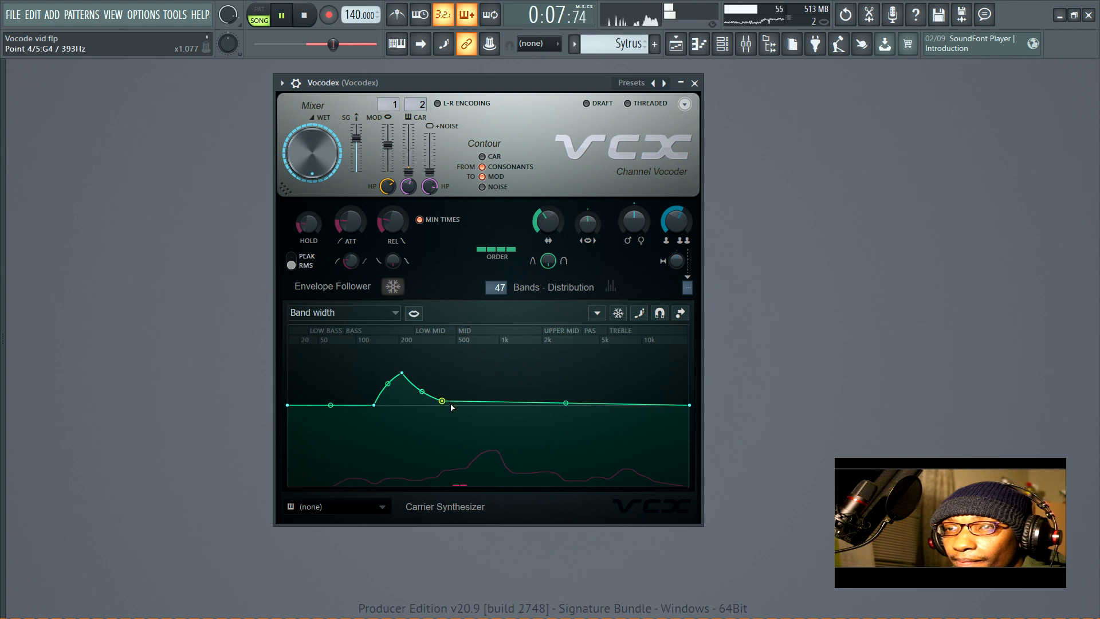
Shape a second band width bump between about 2.3 kHz and 6.2 kHz with a rounded falling side, and stop playback
right_click(562, 379)
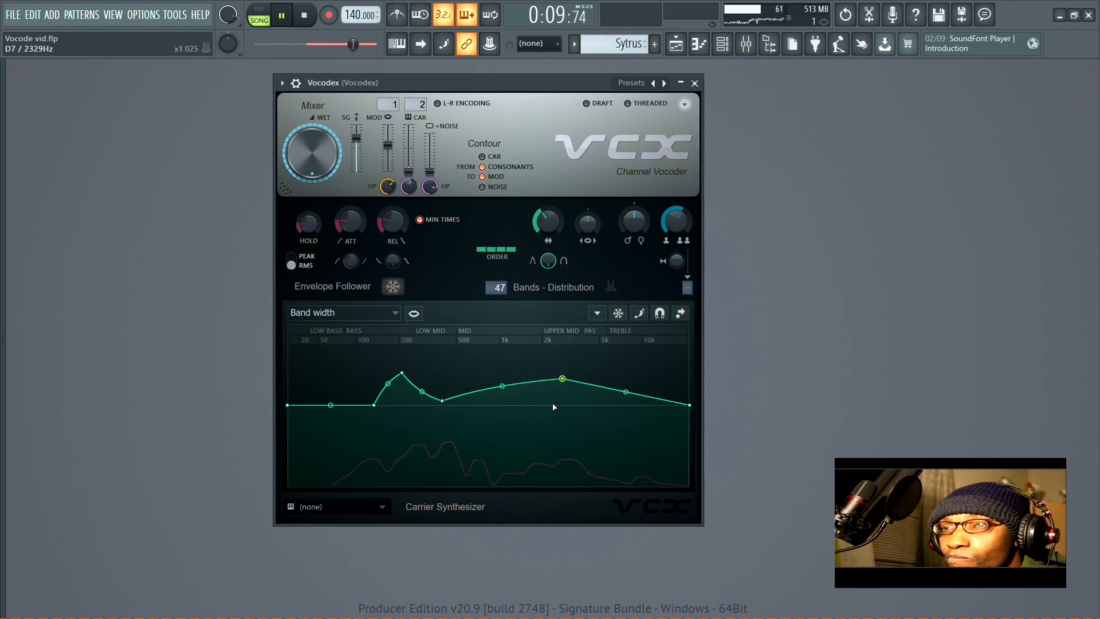
right_click(553, 404)
right_click(614, 405)
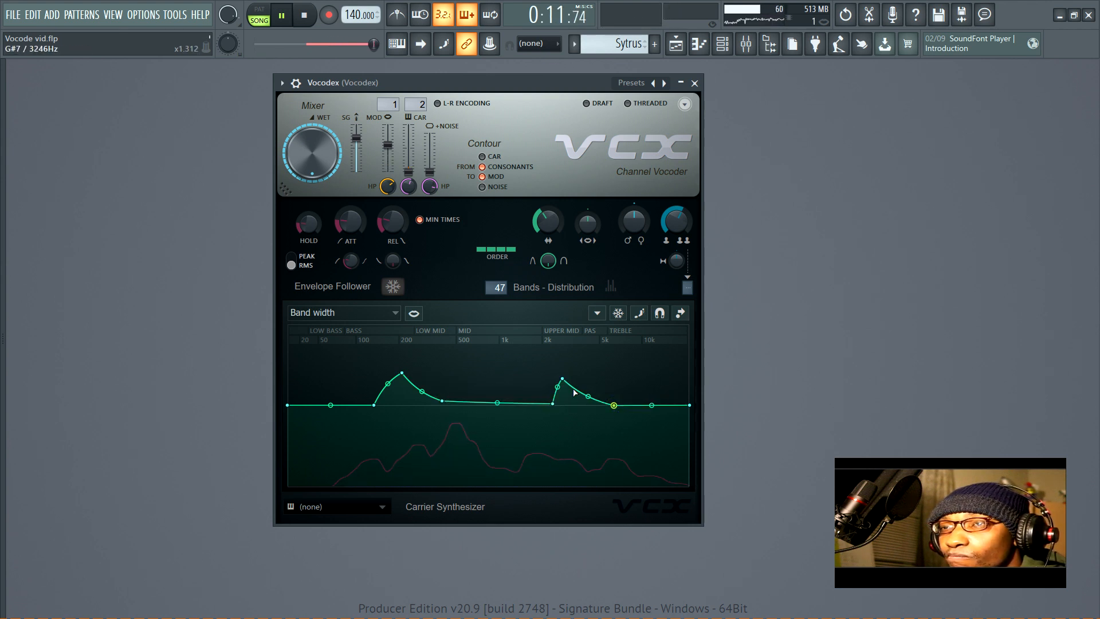
drag(588, 396, 587, 383)
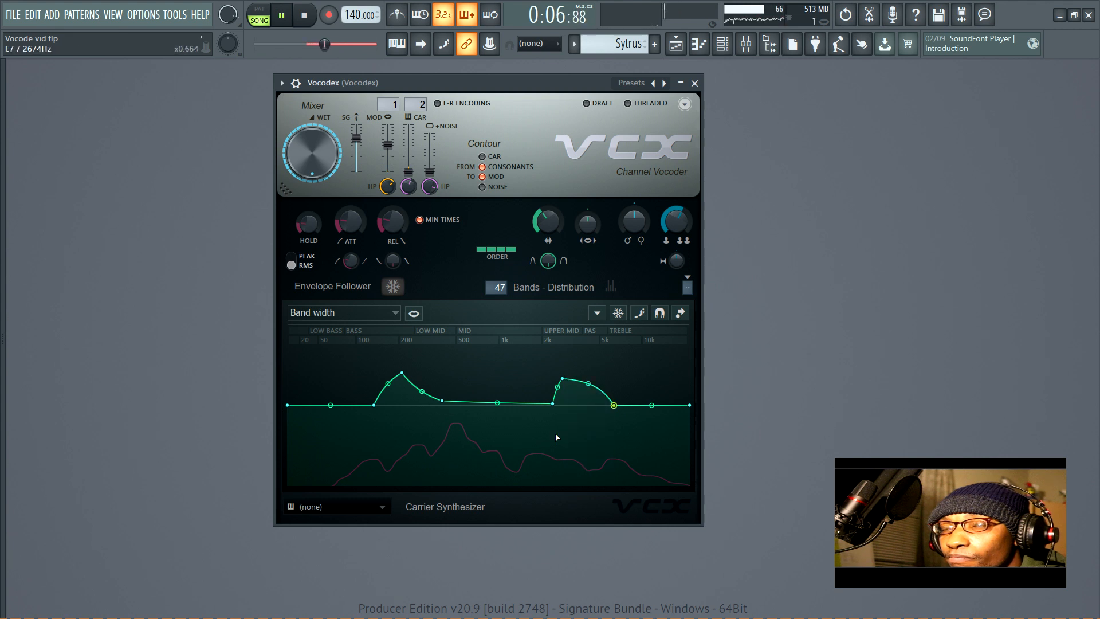
key(space)
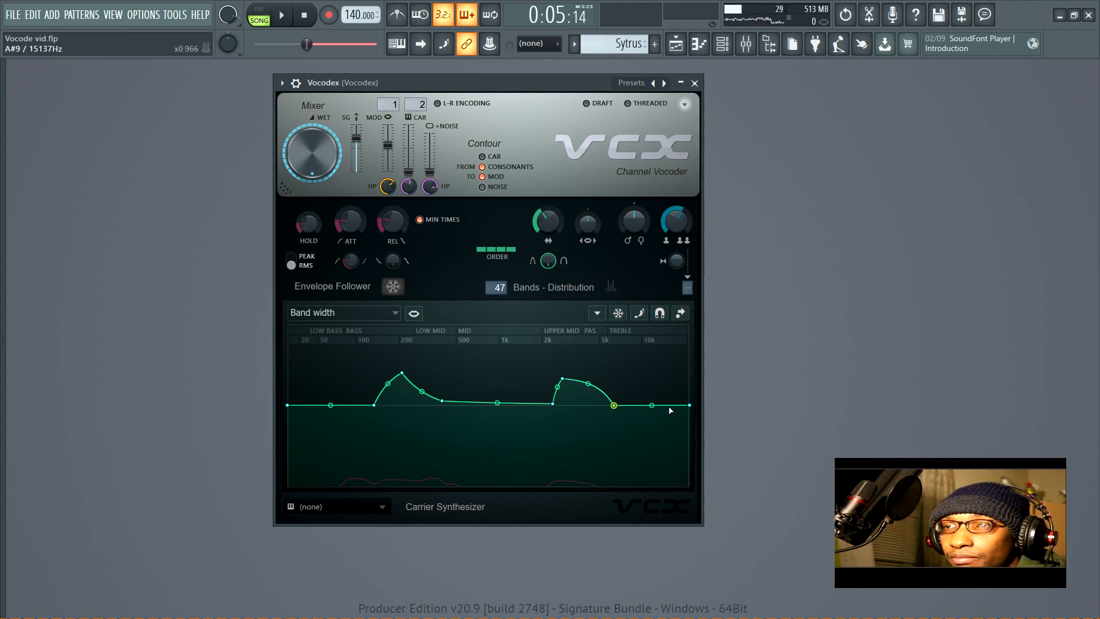
Delete all the added points from the band width curve to flatten it
right_click(563, 384)
click(582, 384)
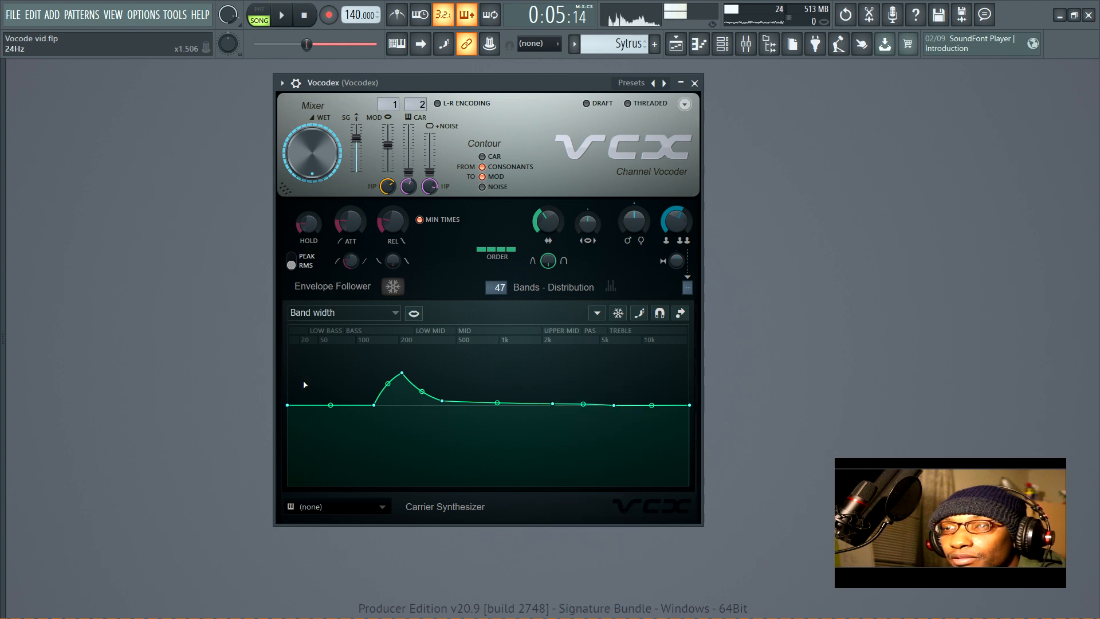
right_click(402, 373)
click(423, 378)
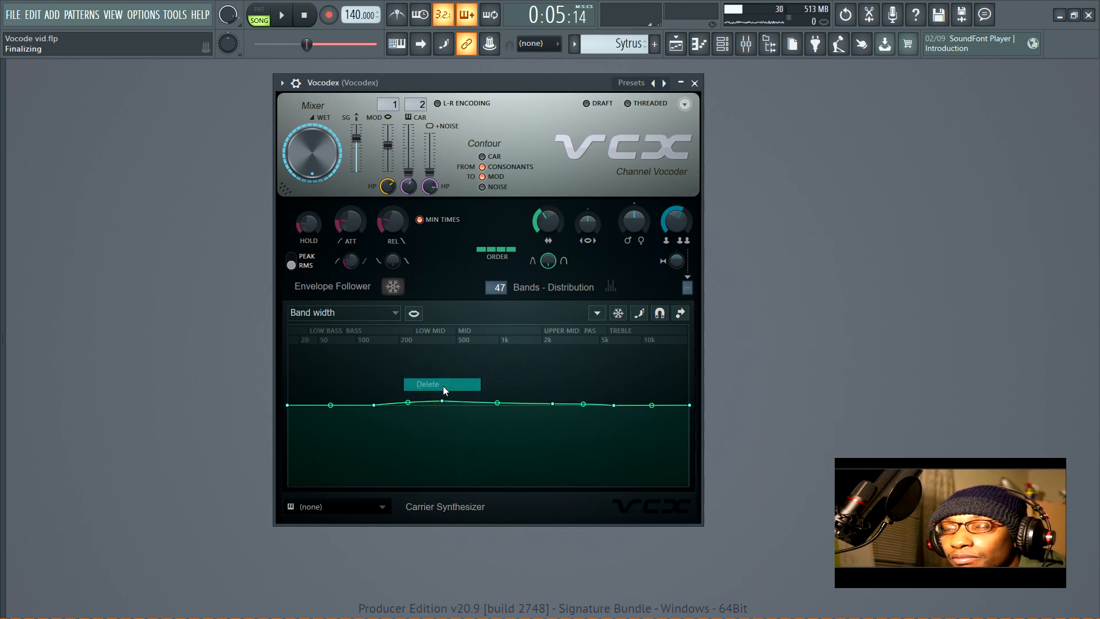
right_click(442, 400)
click(463, 385)
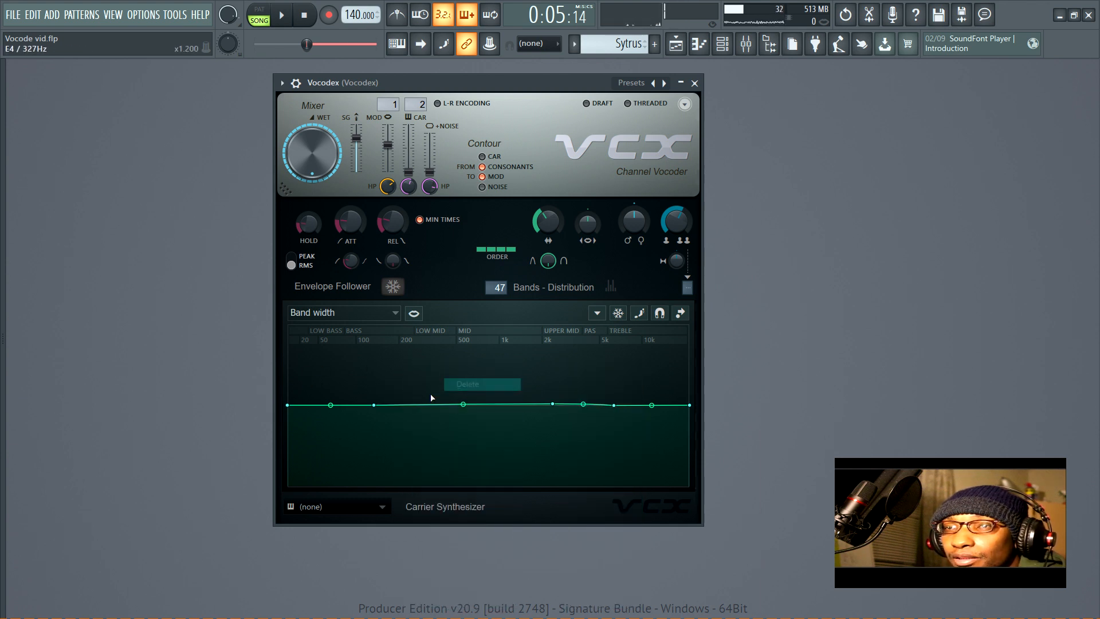
right_click(553, 404)
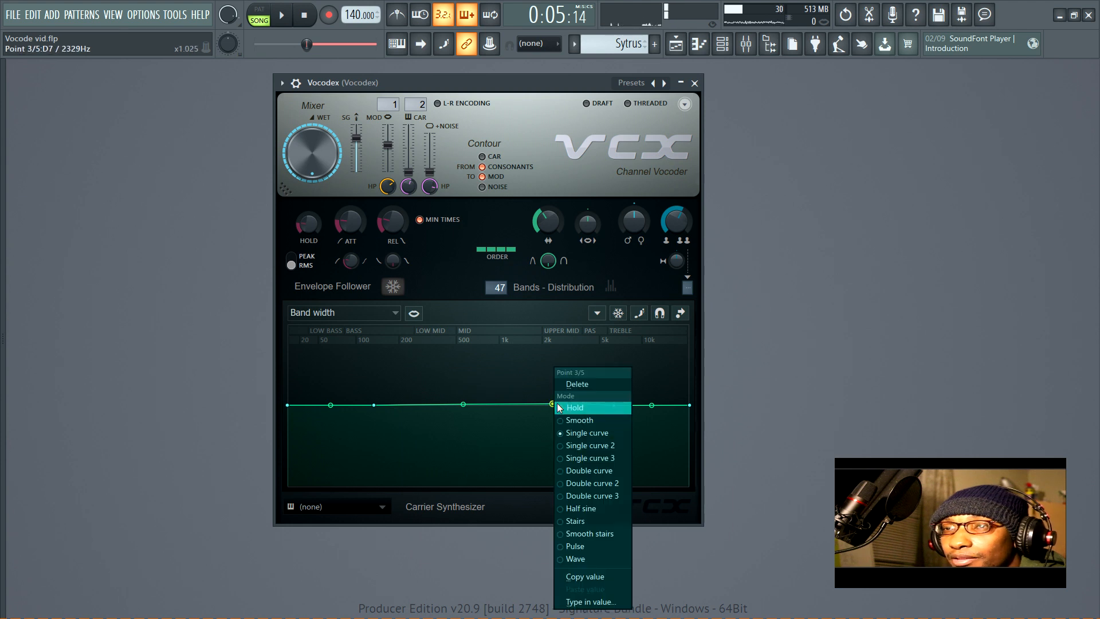
click(577, 383)
right_click(613, 406)
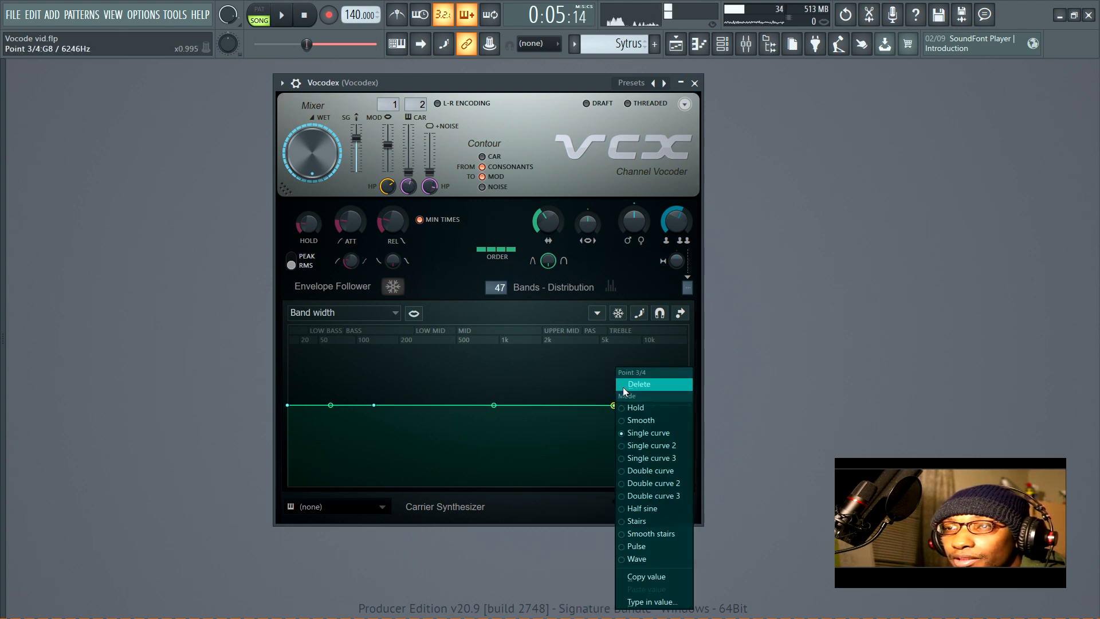
click(630, 384)
right_click(376, 404)
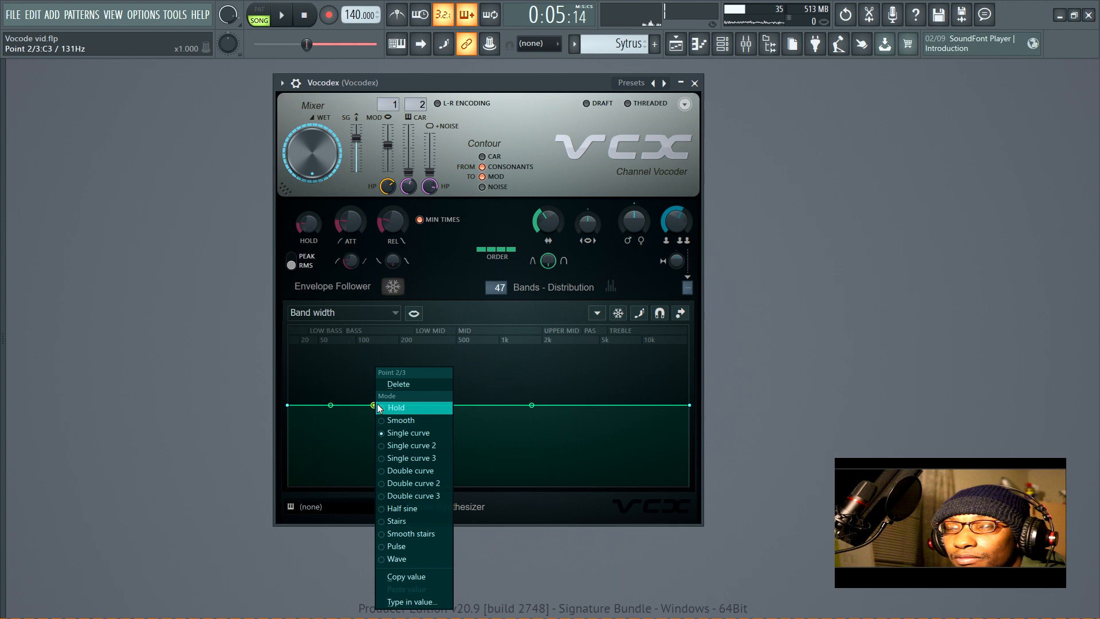
click(418, 386)
Switch the editor target to Modulator pitch shift and raise the modulator pitch shift to +321 cents during playback
click(362, 314)
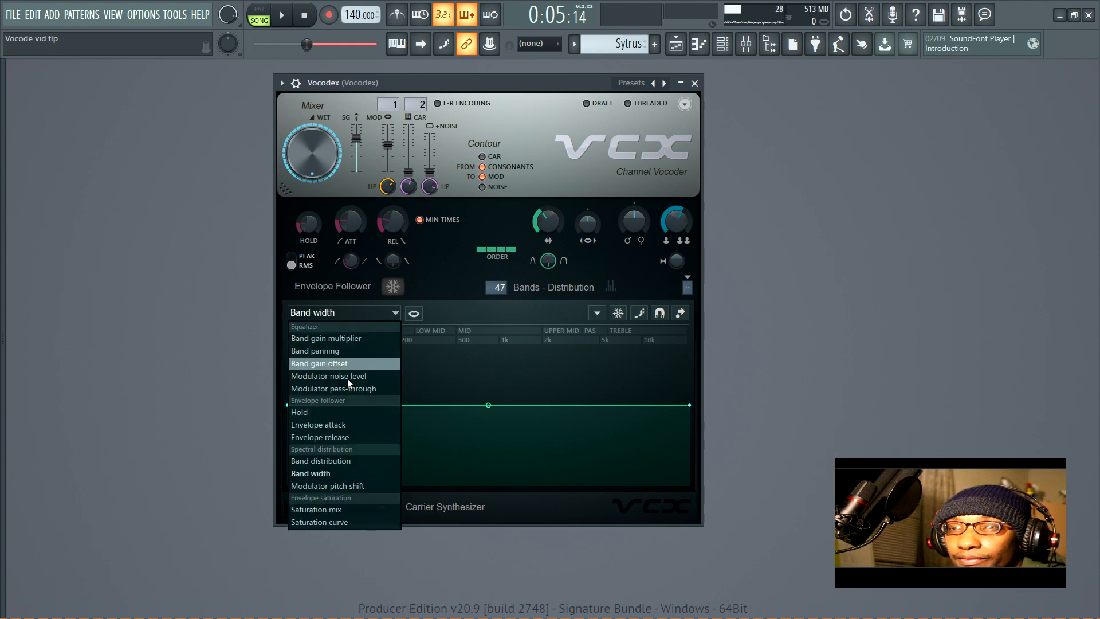
click(352, 485)
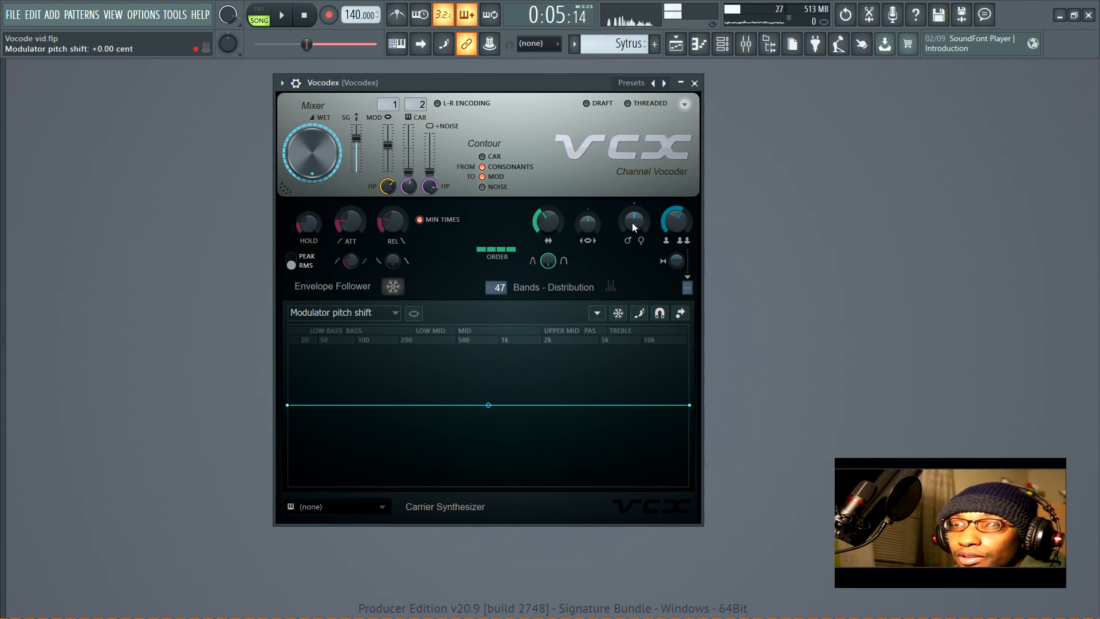
key(space)
drag(633, 224, 633, 209)
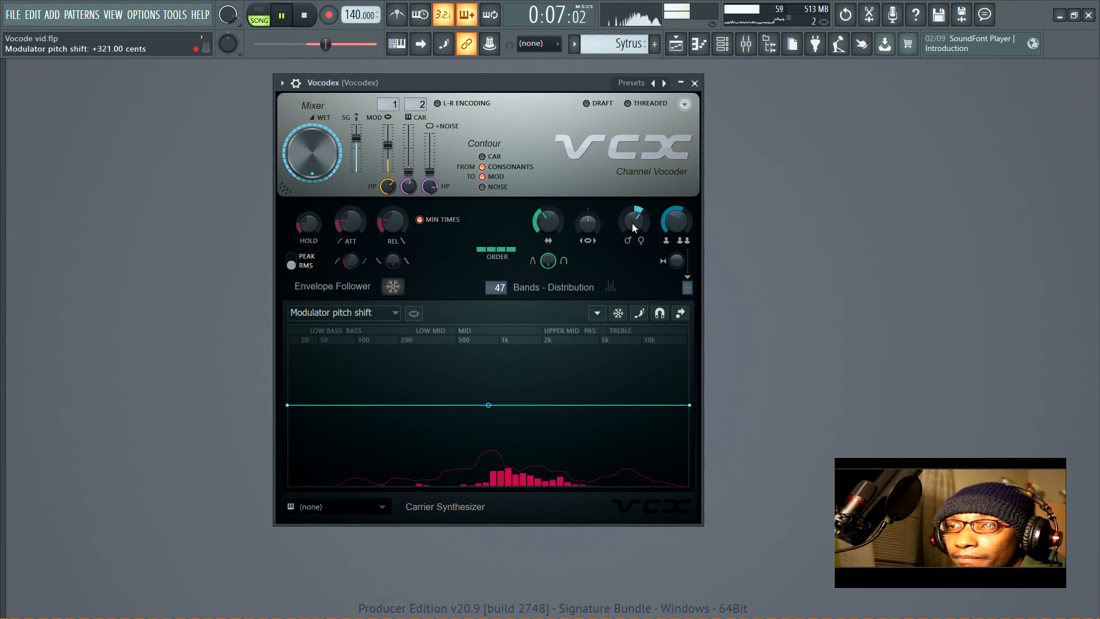
key(space)
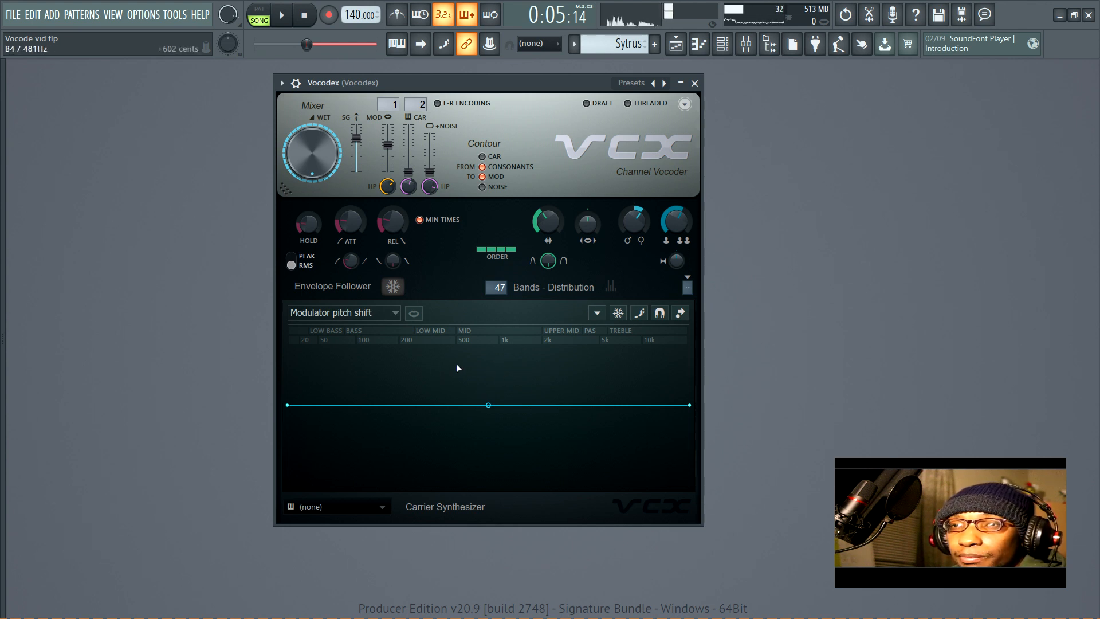
Audition a modulator pitch shift curve with a low-frequency hump, a point near 280 Hz and a dip near 1.7 kHz
click(375, 377)
key(space)
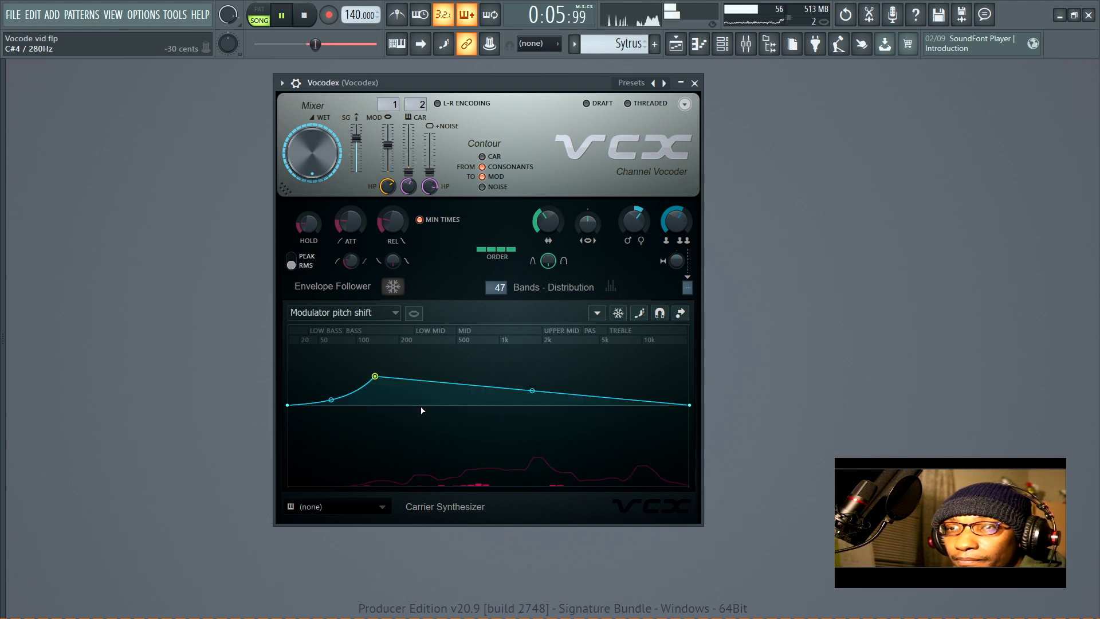
click(422, 408)
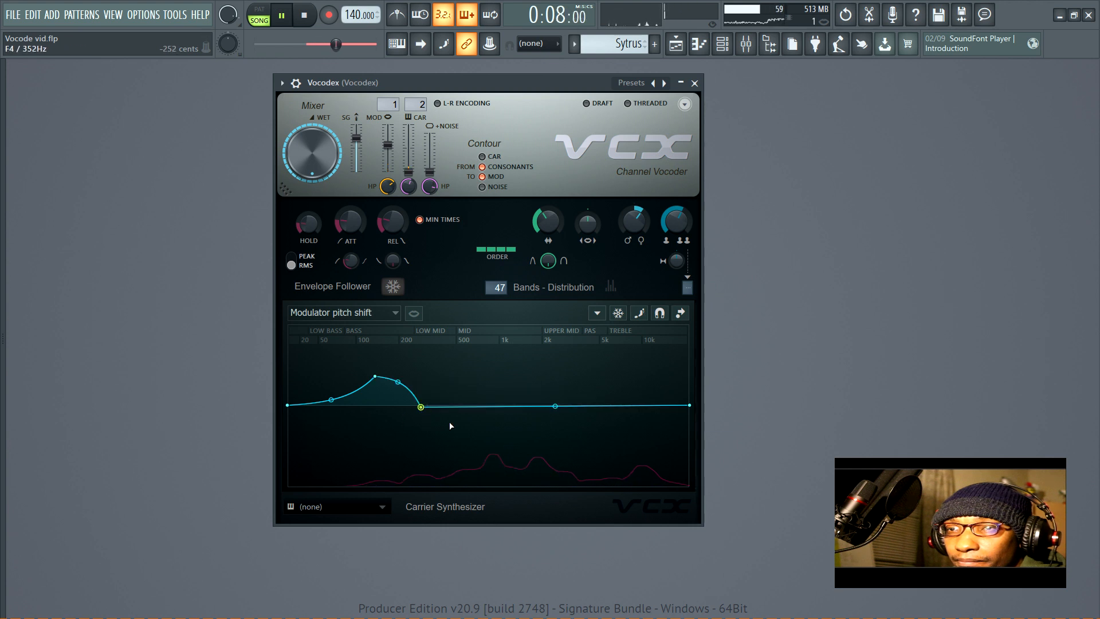
click(534, 434)
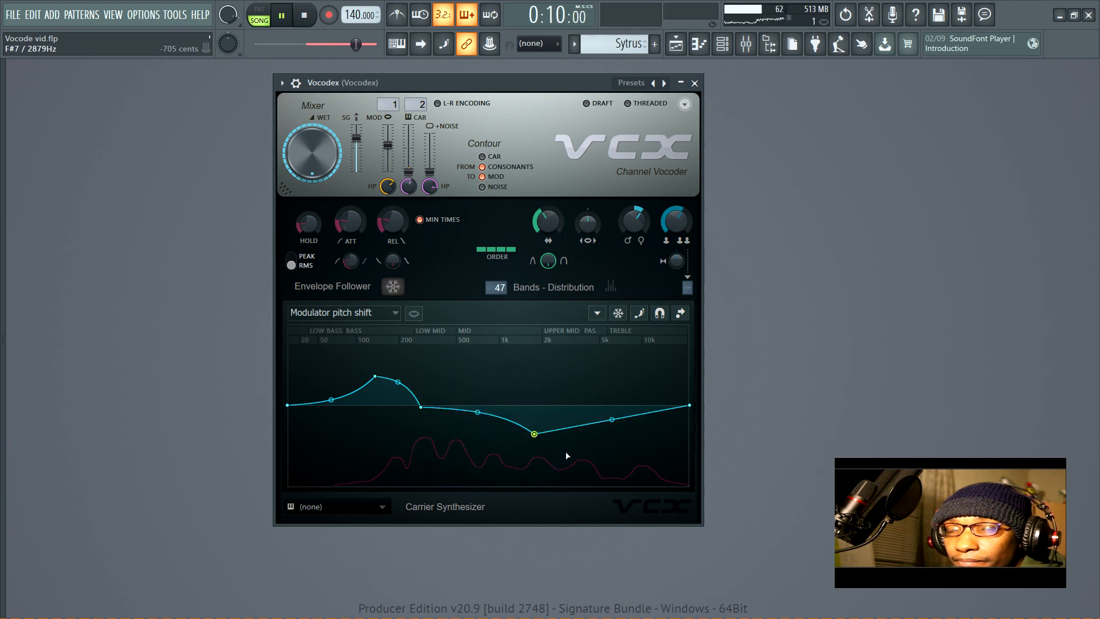
key(space)
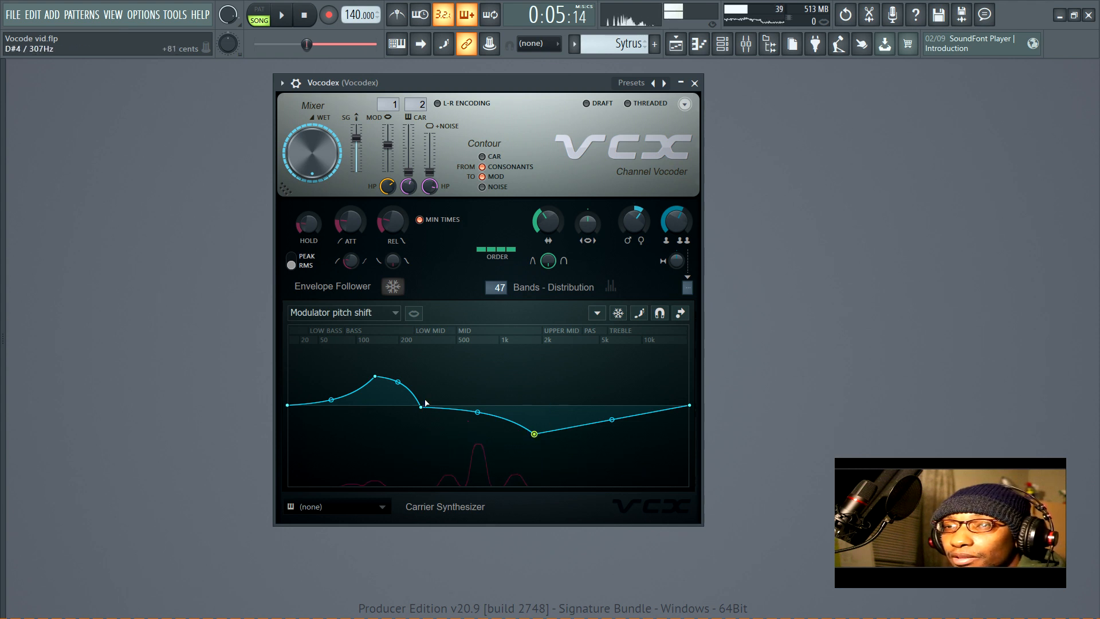
Delete the three added points from the modulator pitch shift curve to flatten it
right_click(534, 434)
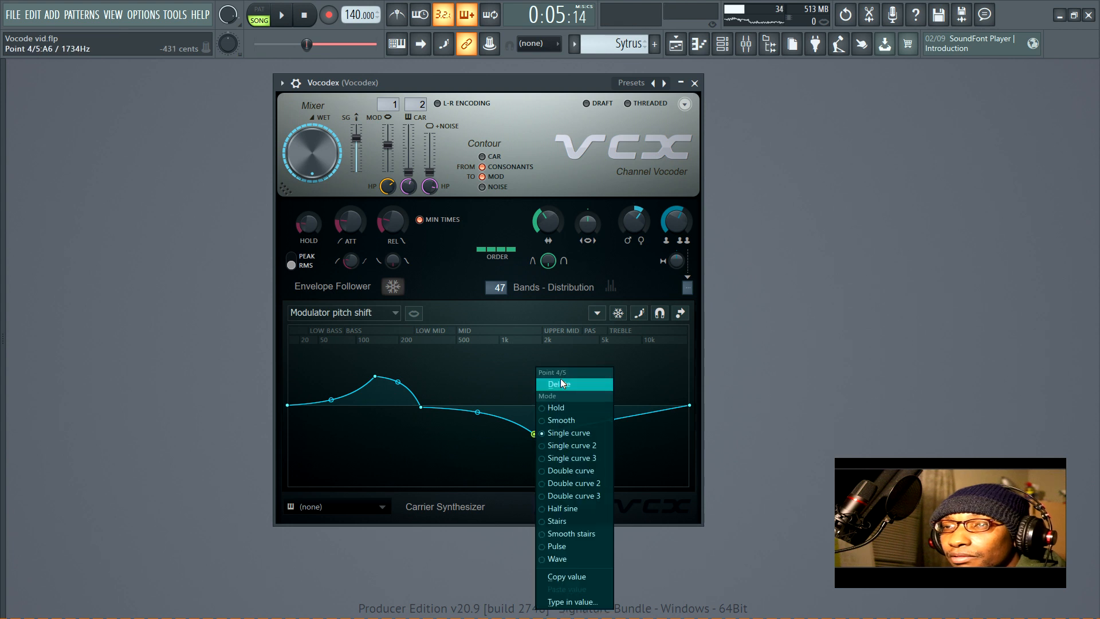
click(560, 378)
right_click(421, 407)
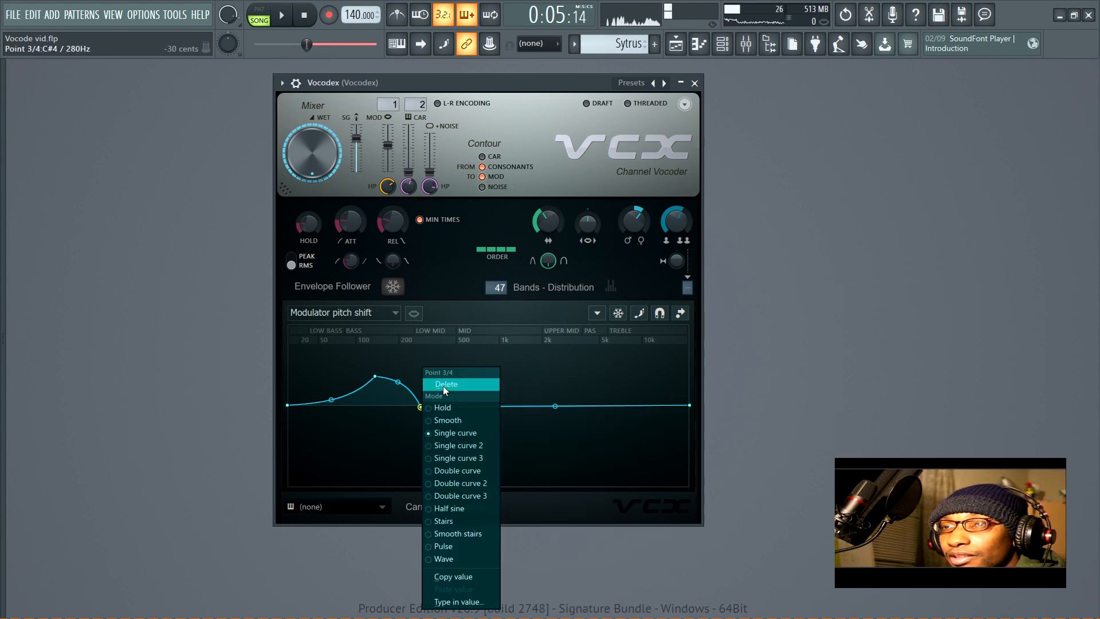
click(442, 386)
right_click(379, 379)
click(408, 384)
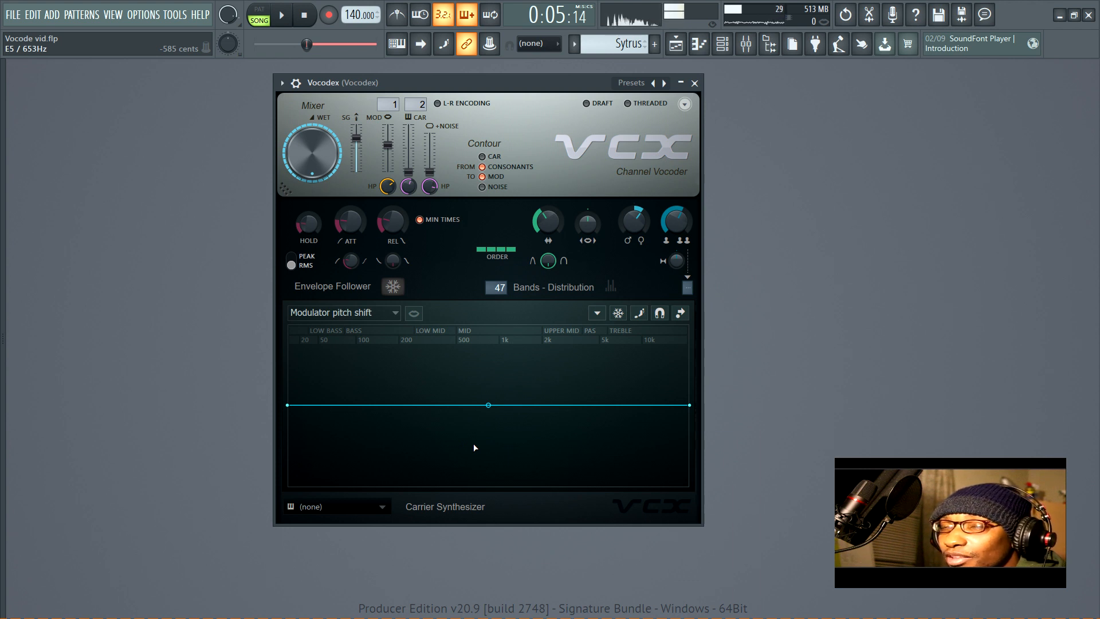
Switch the editor target to Saturation mix and add a low-mid peak near 430 Hz during playback
click(373, 318)
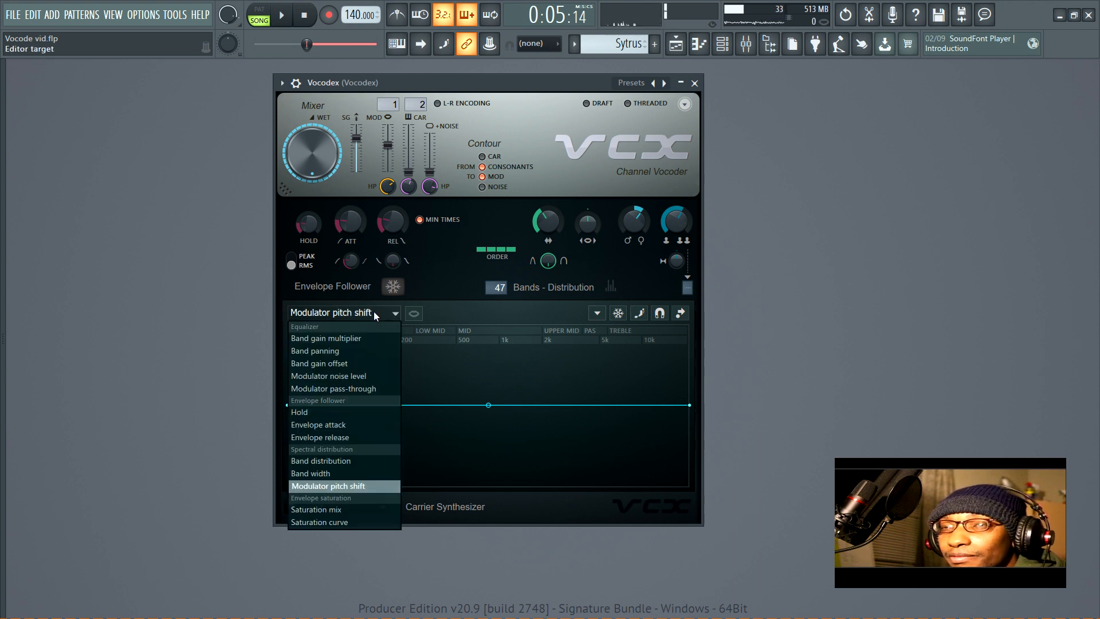
click(330, 510)
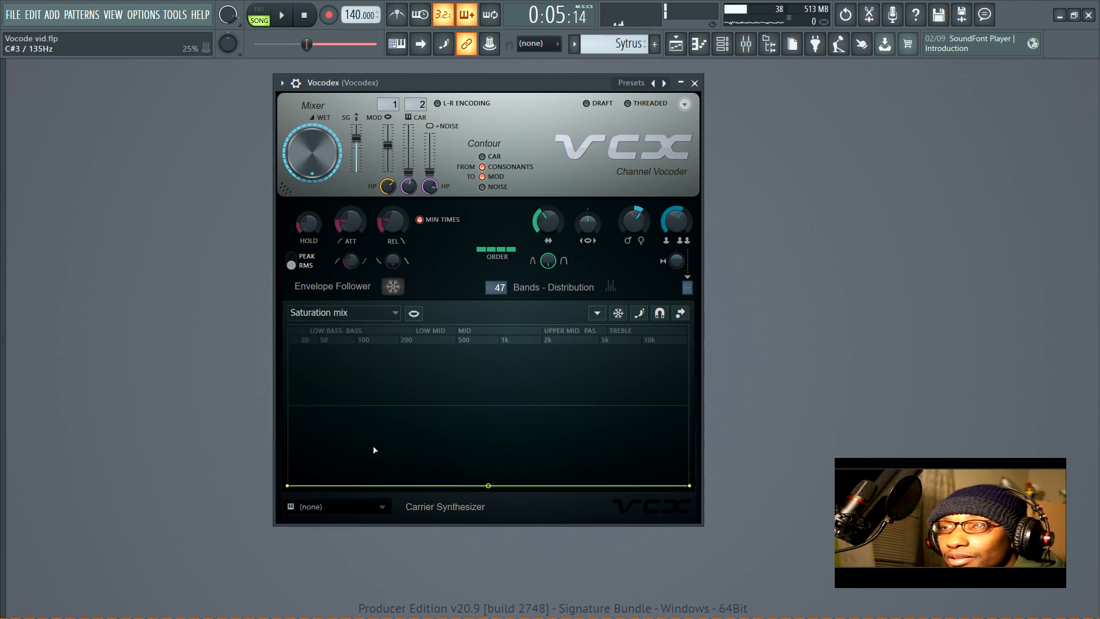
key(space)
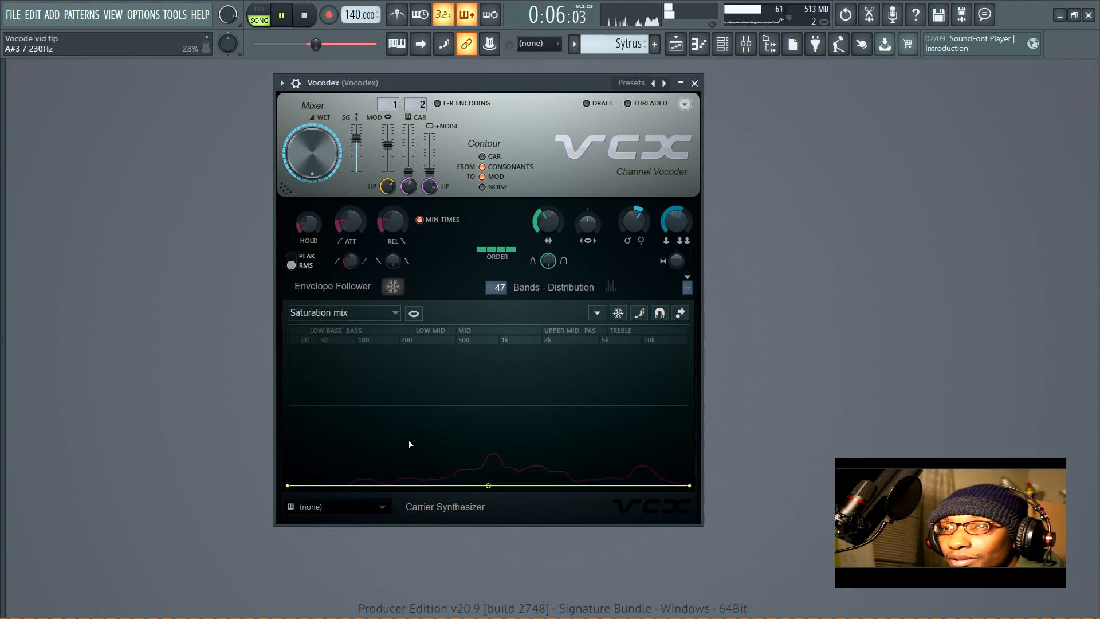
right_click(448, 432)
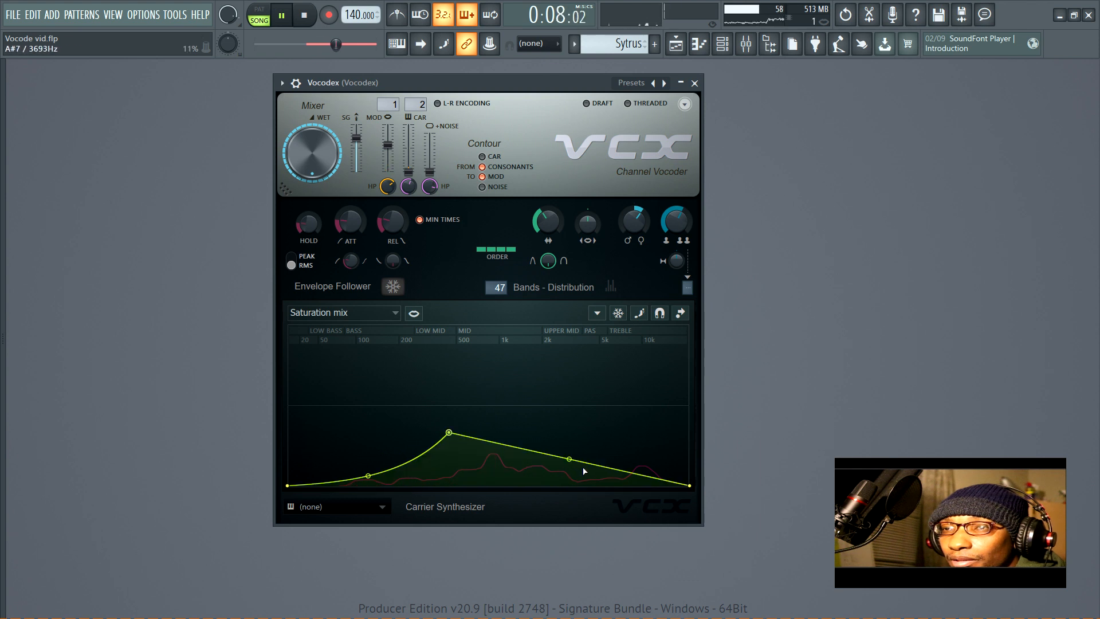
key(space)
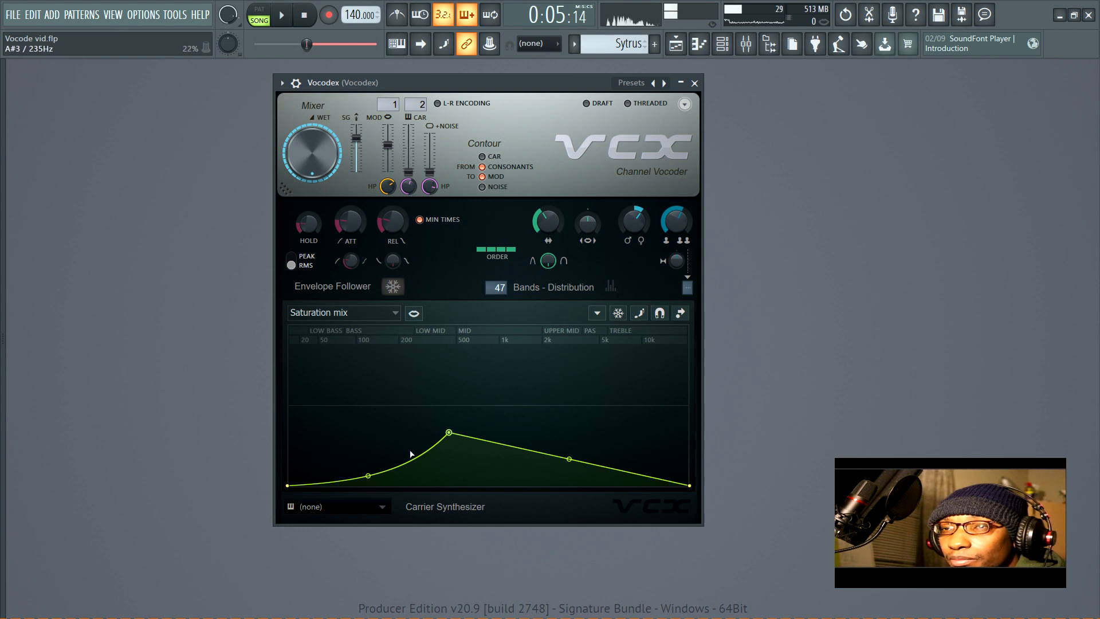
Bend the rising side of the saturation mix peak outward into a rounded slope and audition it
drag(377, 477, 369, 445)
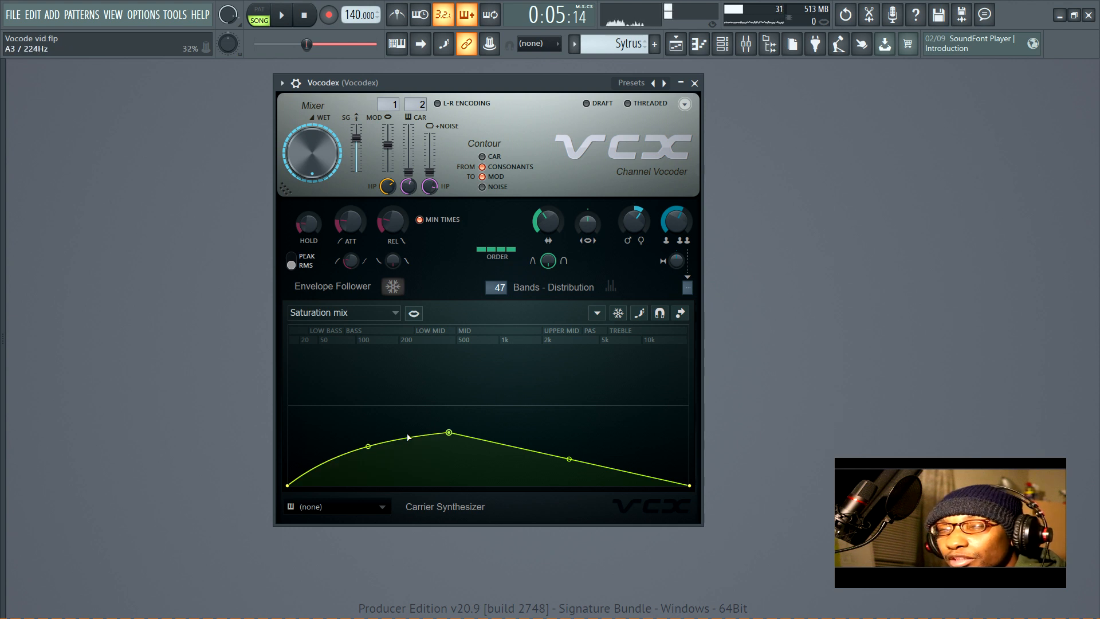
key(space)
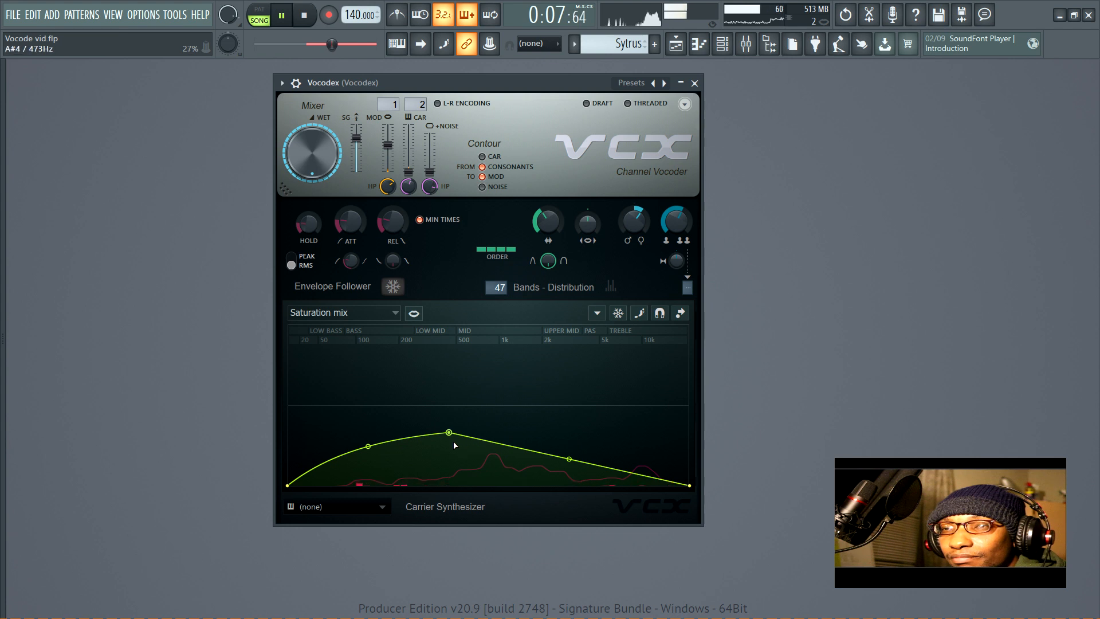
key(space)
Compare the sound with the 431 Hz saturation mix point dropped to 0% and raised again to slightly below its former height
drag(449, 433, 448, 516)
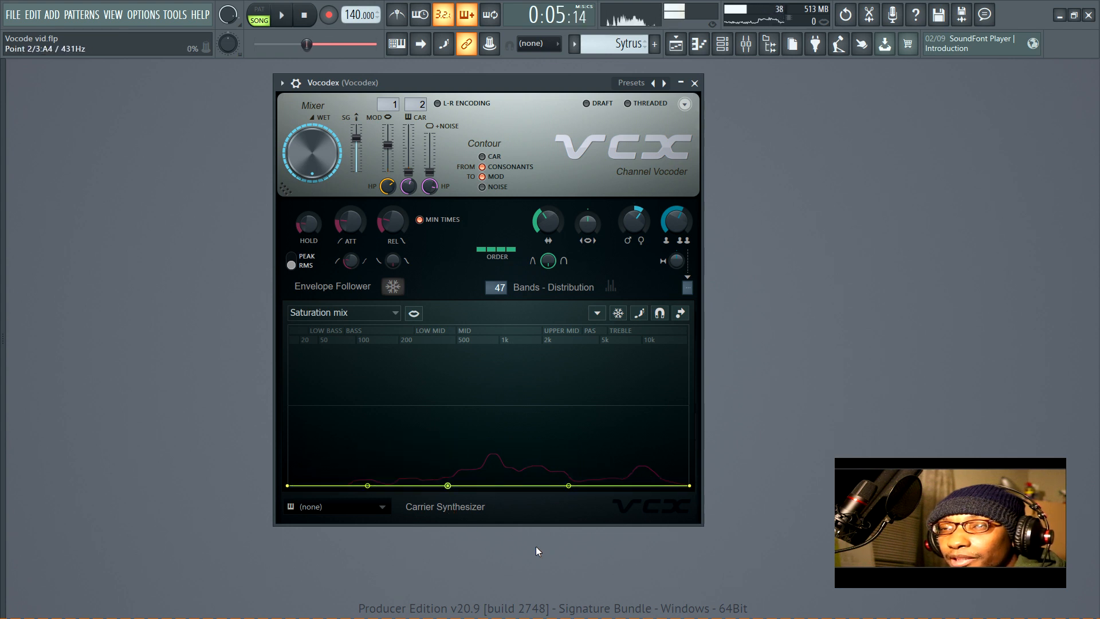
key(space)
key(space)
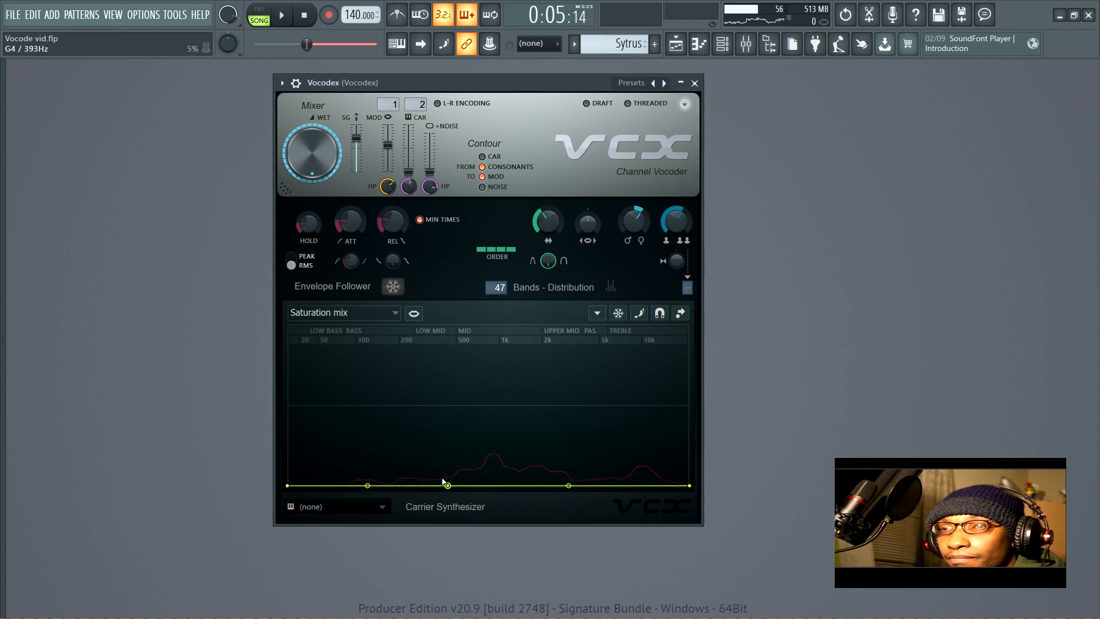
drag(448, 485, 450, 438)
key(space)
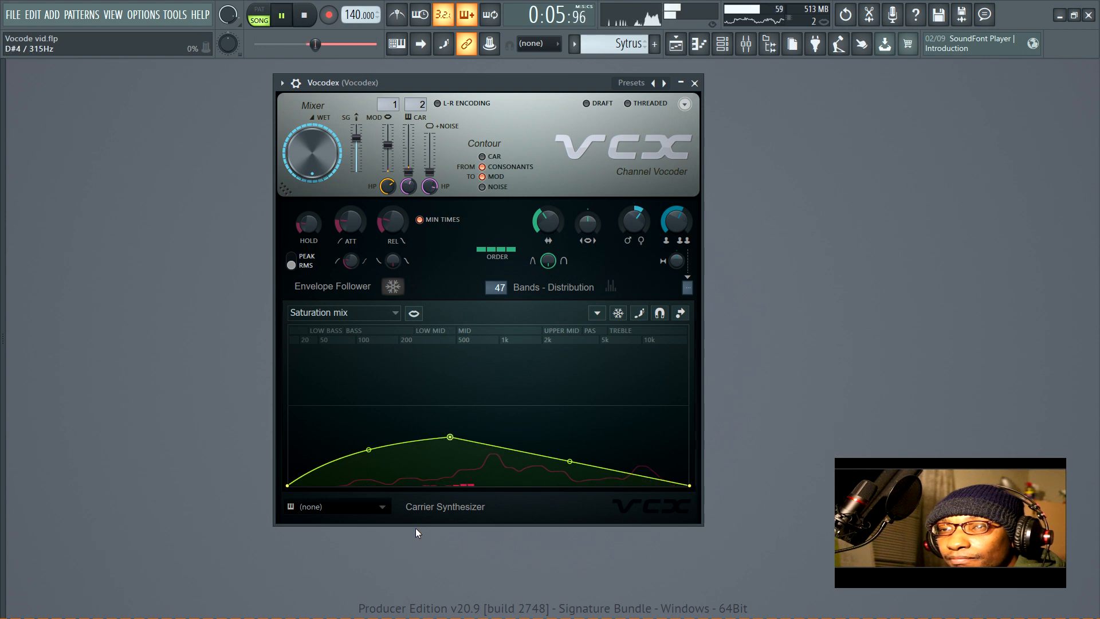
key(space)
Switch the editor target to Saturation curve and add a point on its lower half, raised above the diagonal with straight segments
click(364, 315)
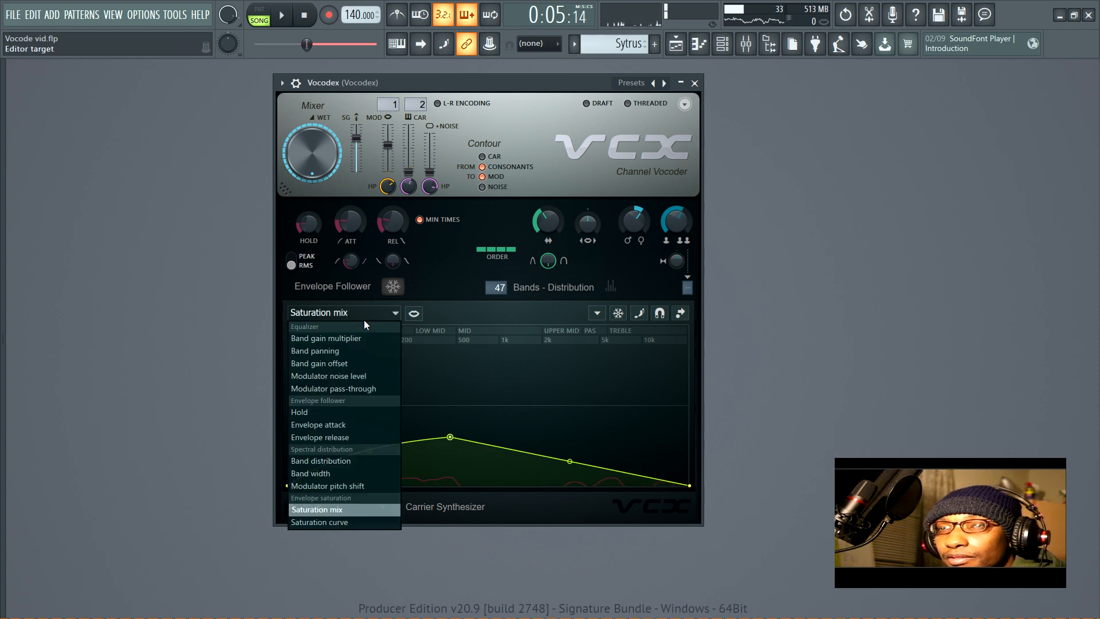
click(349, 521)
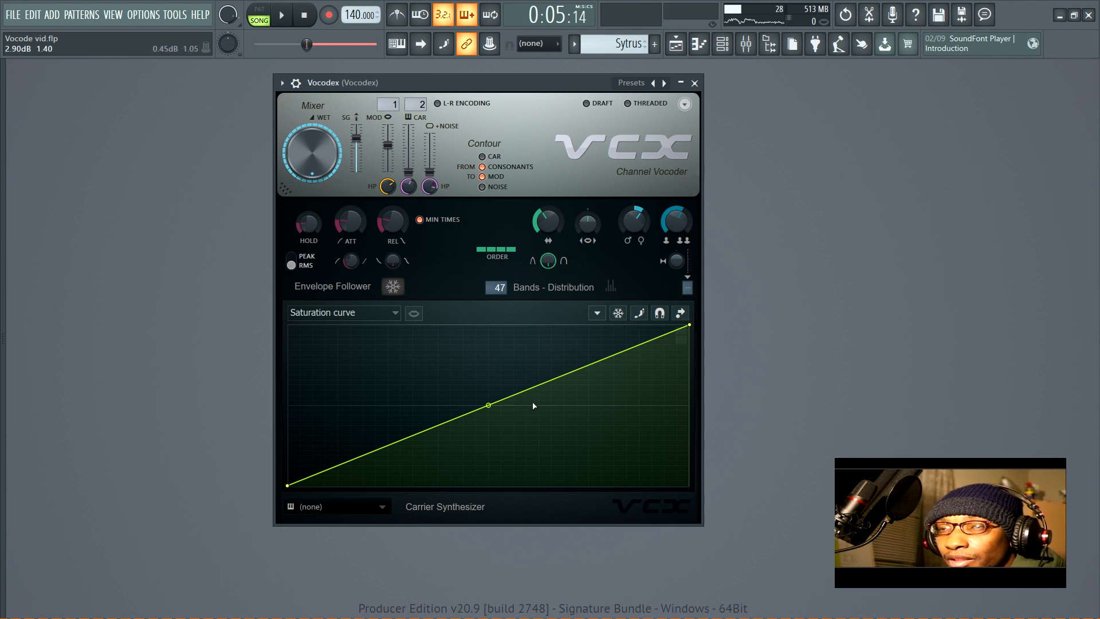
right_click(432, 429)
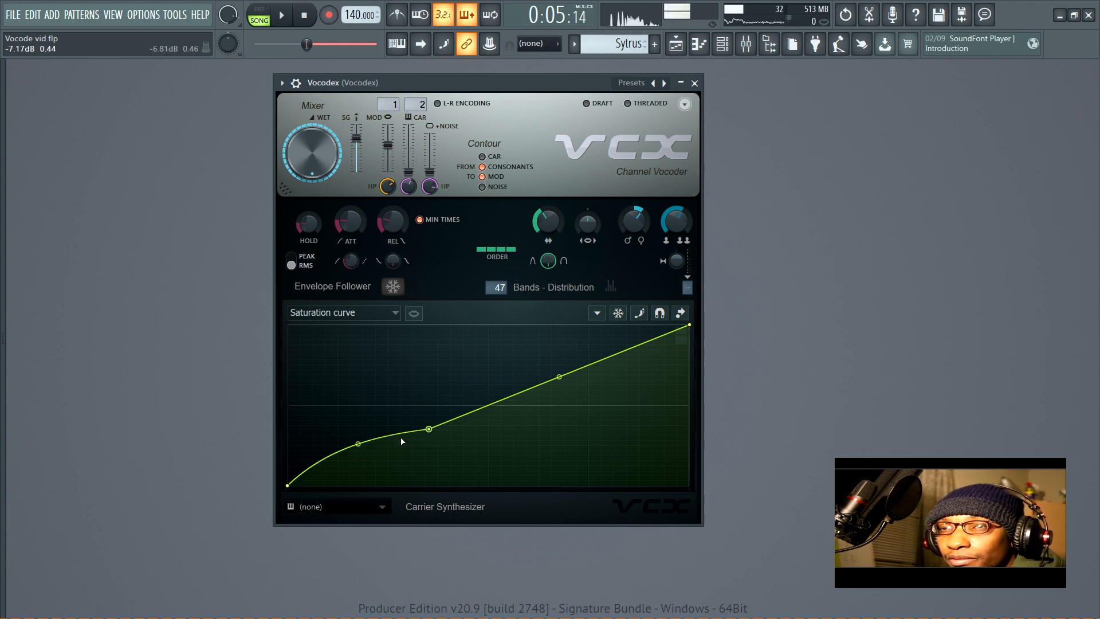
right_click(358, 444)
drag(429, 429, 429, 409)
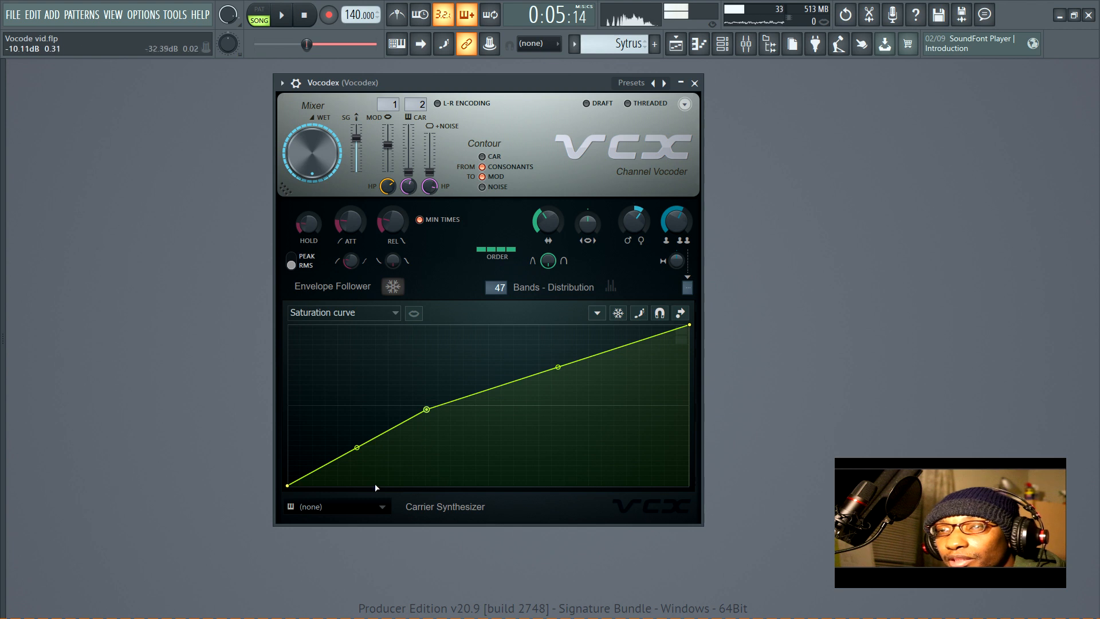
Lower the saturation curve's point to about -8.6 dB during playback, and delete that point
key(space)
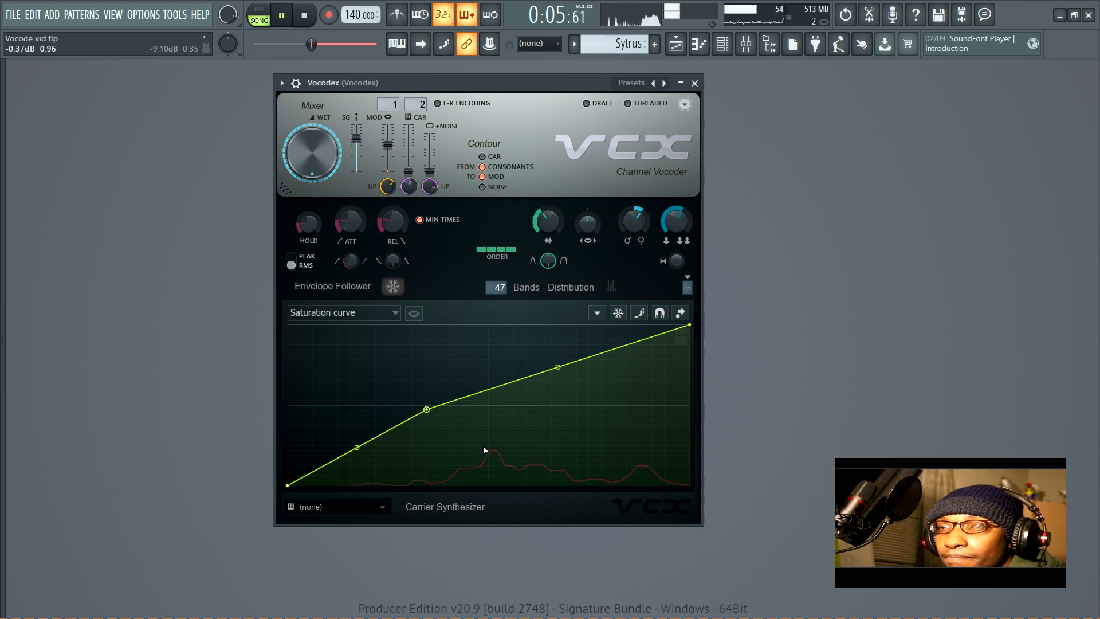
drag(427, 409, 452, 446)
key(space)
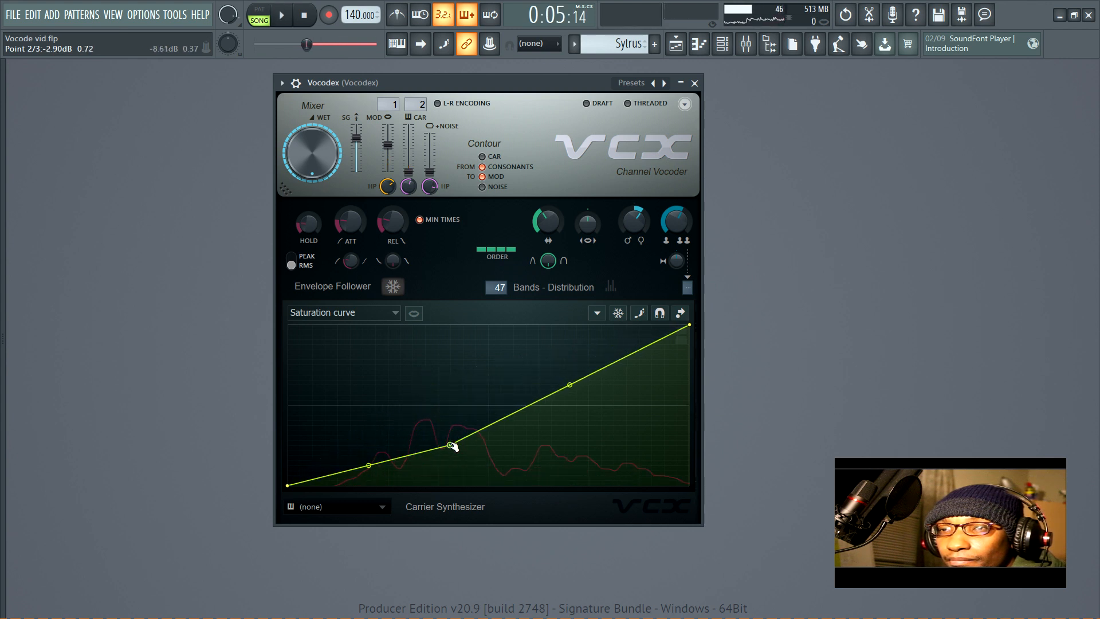
right_click(450, 445)
click(476, 386)
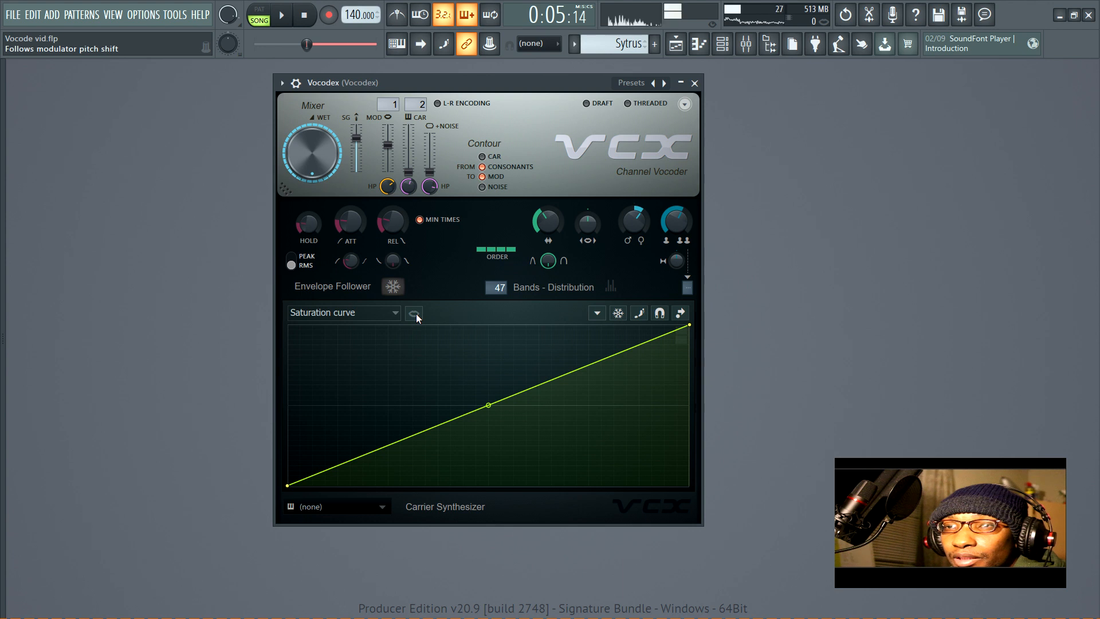
Compare the follow-modulator-pitch-shift option across the Band gain multiplier, Band gain offset and Saturation curve targets, ending on Band gain multiplier
click(374, 313)
click(344, 337)
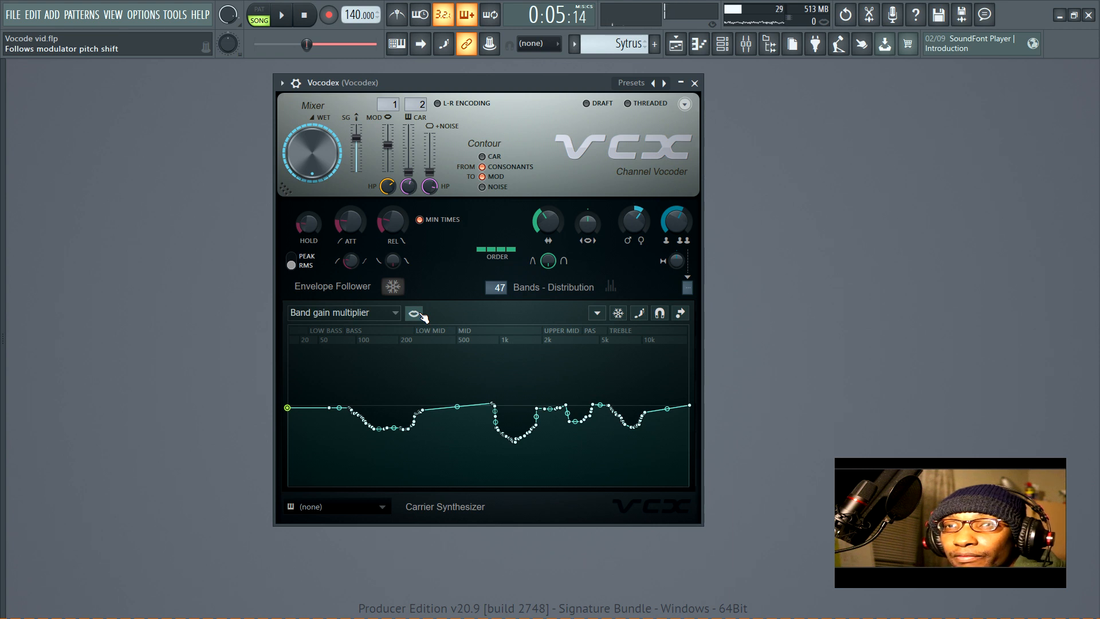
drag(631, 222, 631, 220)
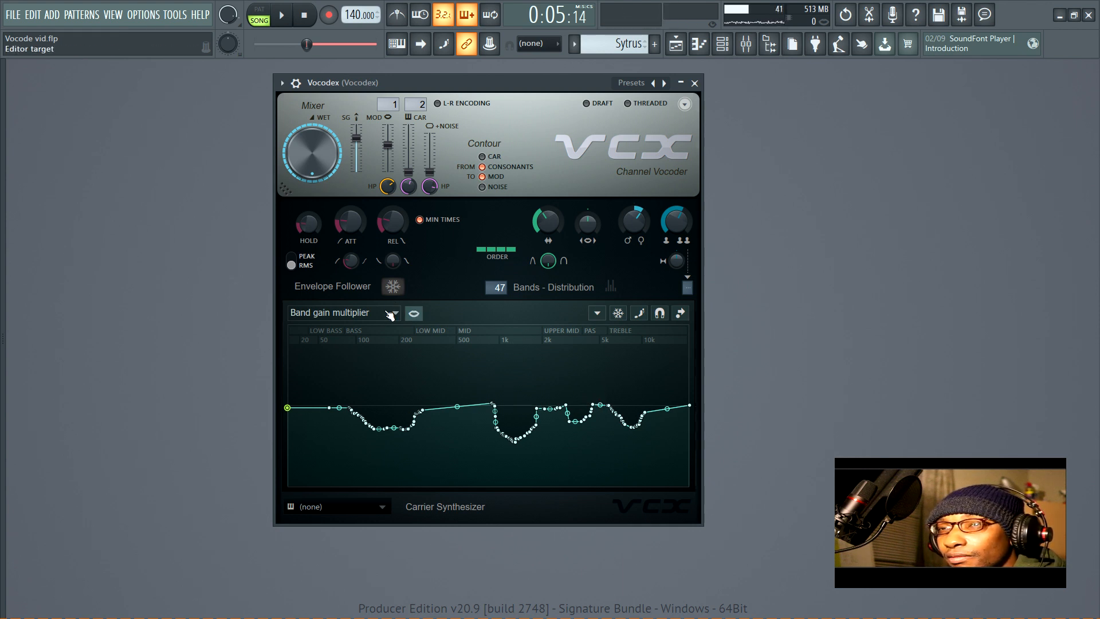
click(367, 312)
click(347, 364)
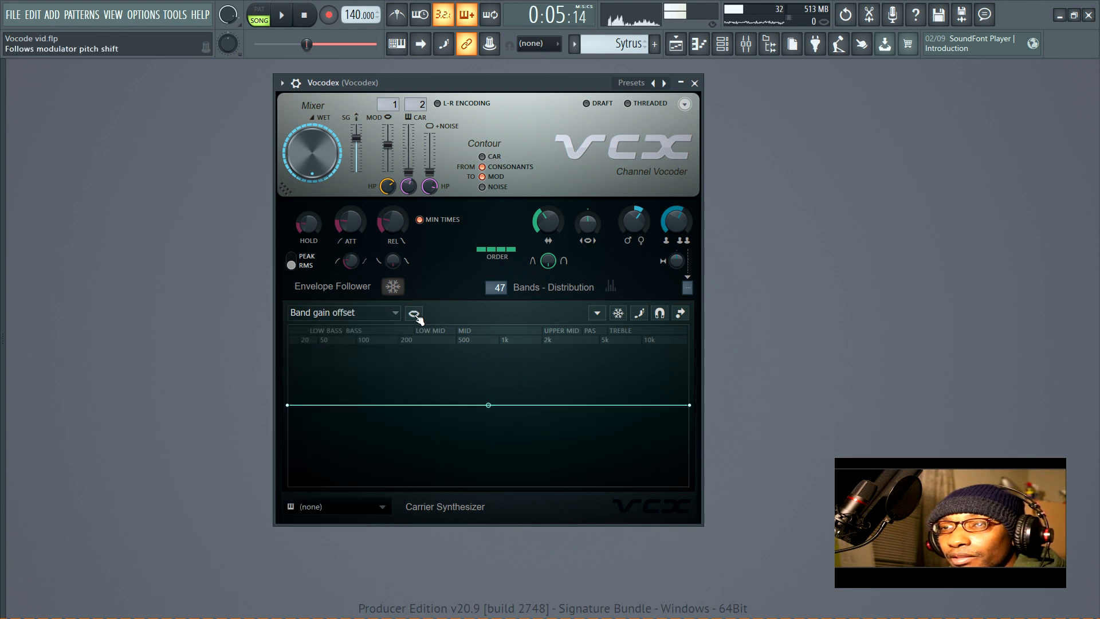
click(378, 313)
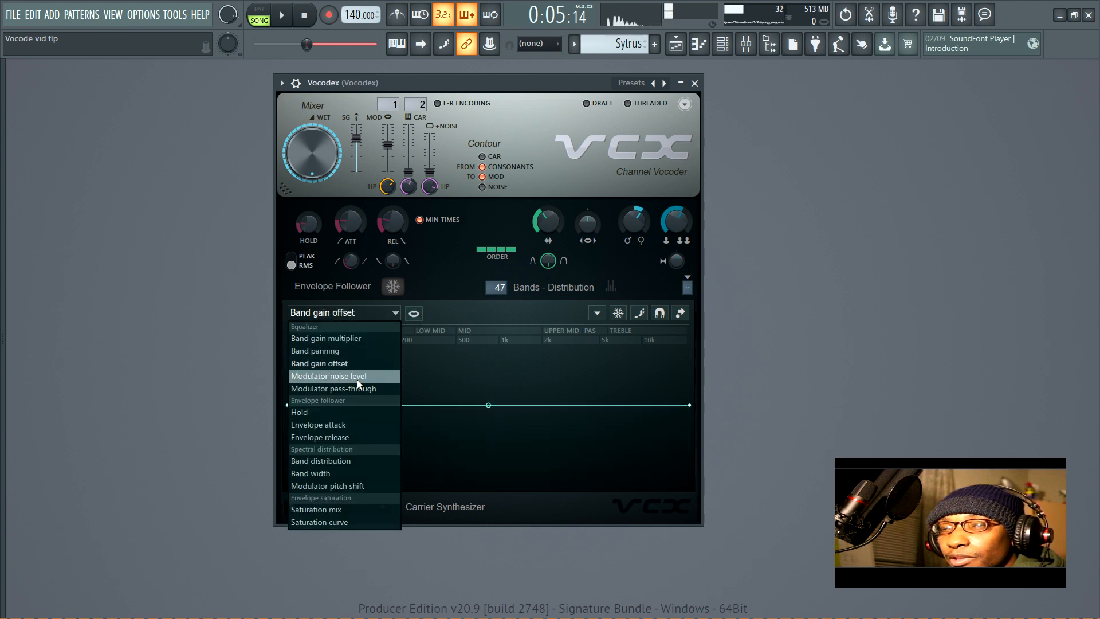
click(329, 520)
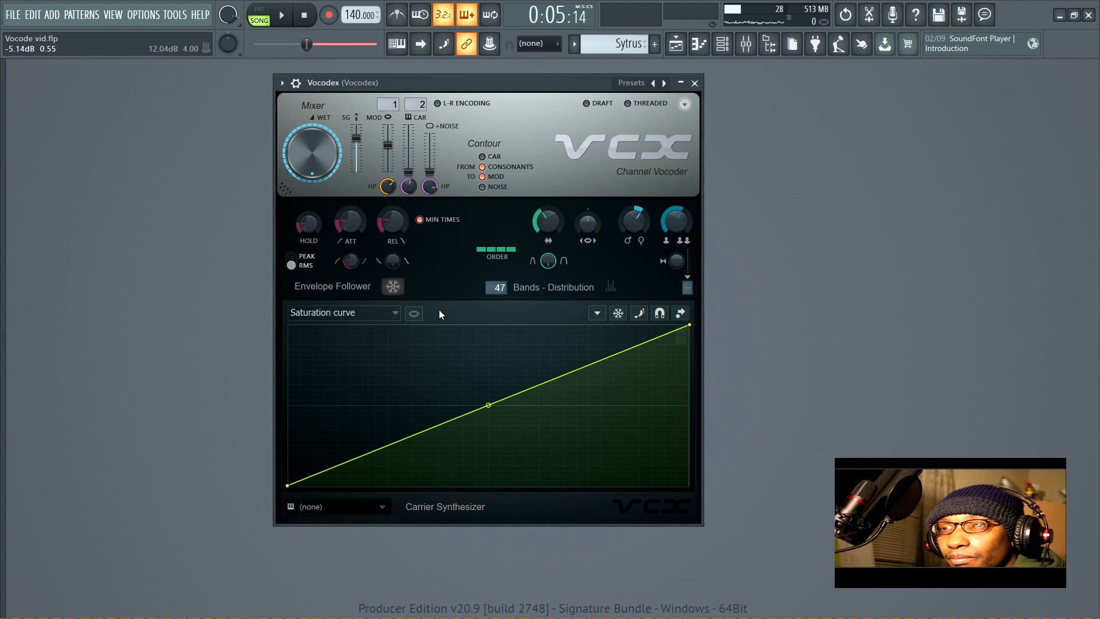
click(393, 310)
click(359, 339)
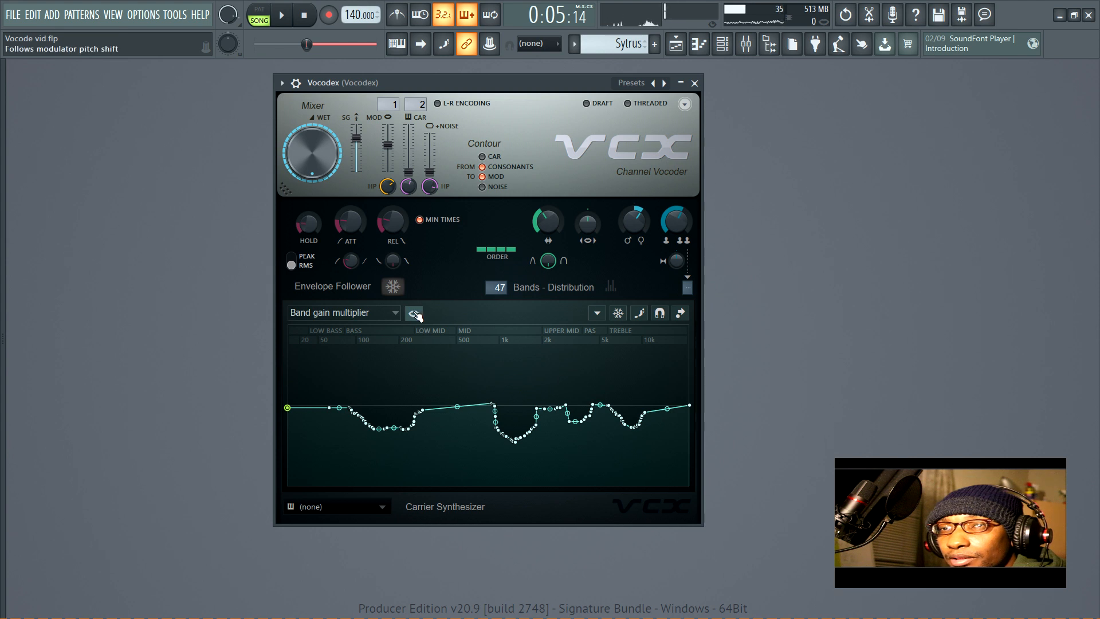
Check the follow-modulator-pitch-shift option on Band gain offset and Envelope attack, and return the editor target to Band gain multiplier
click(393, 313)
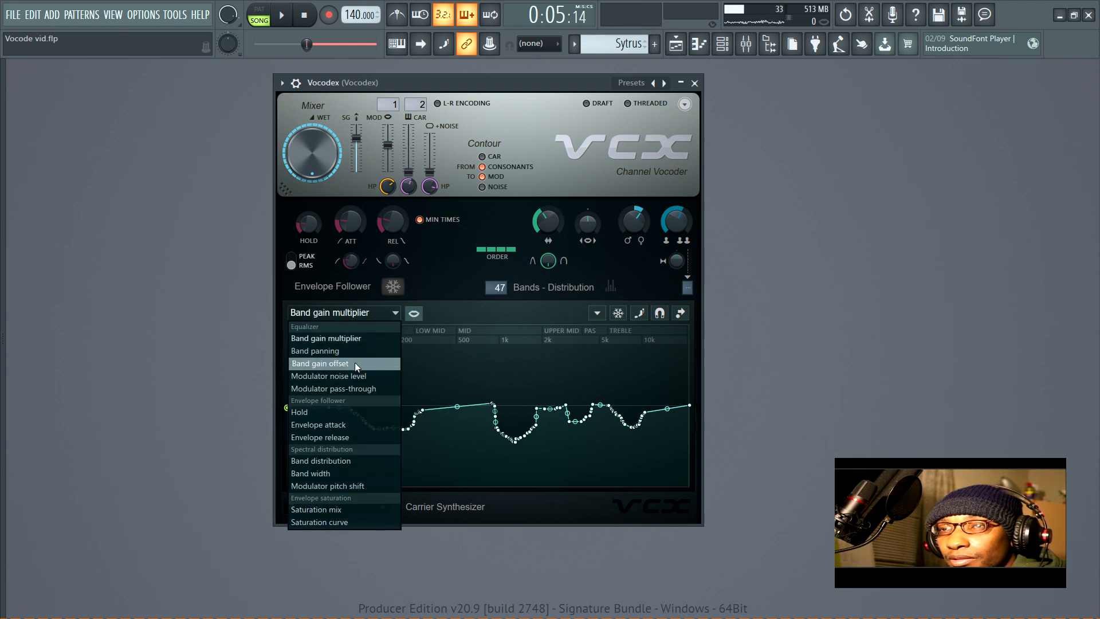
click(356, 362)
click(383, 313)
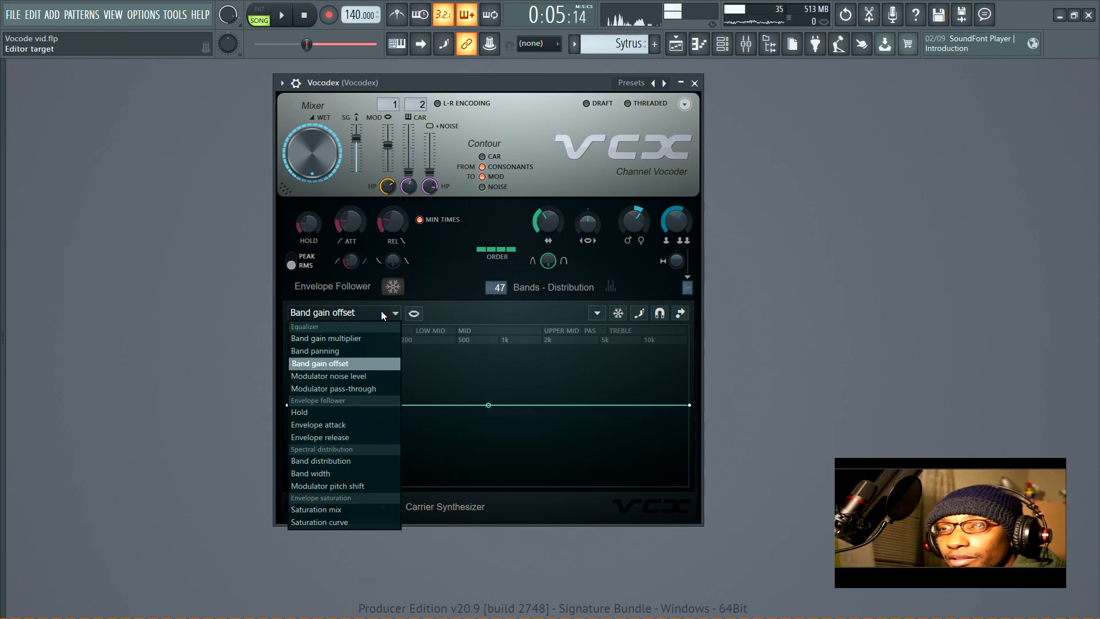
click(347, 426)
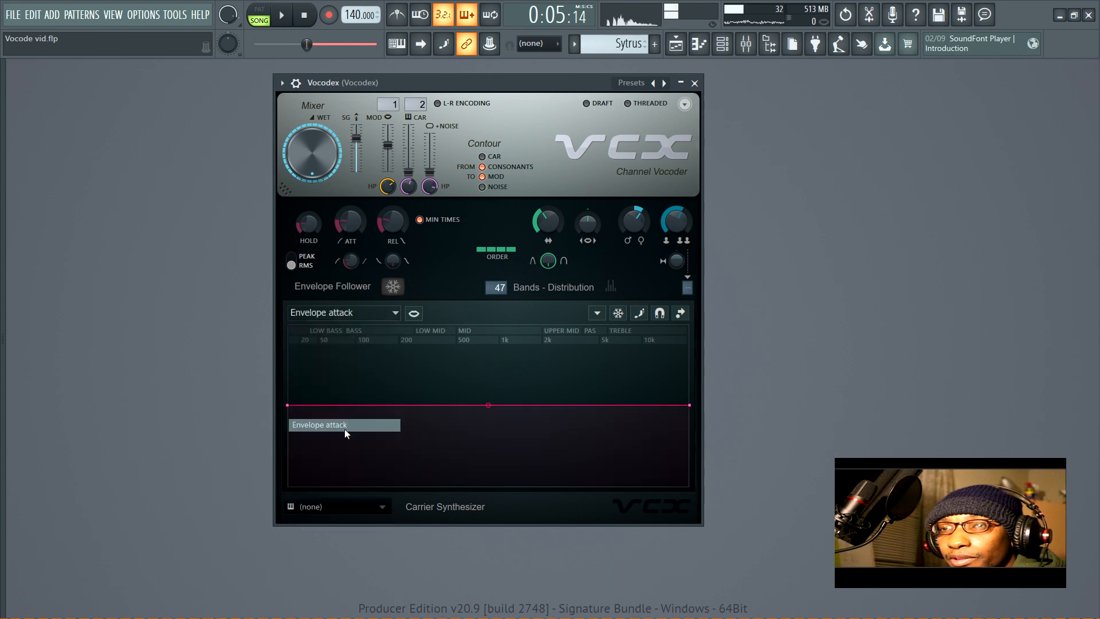
click(386, 312)
click(354, 337)
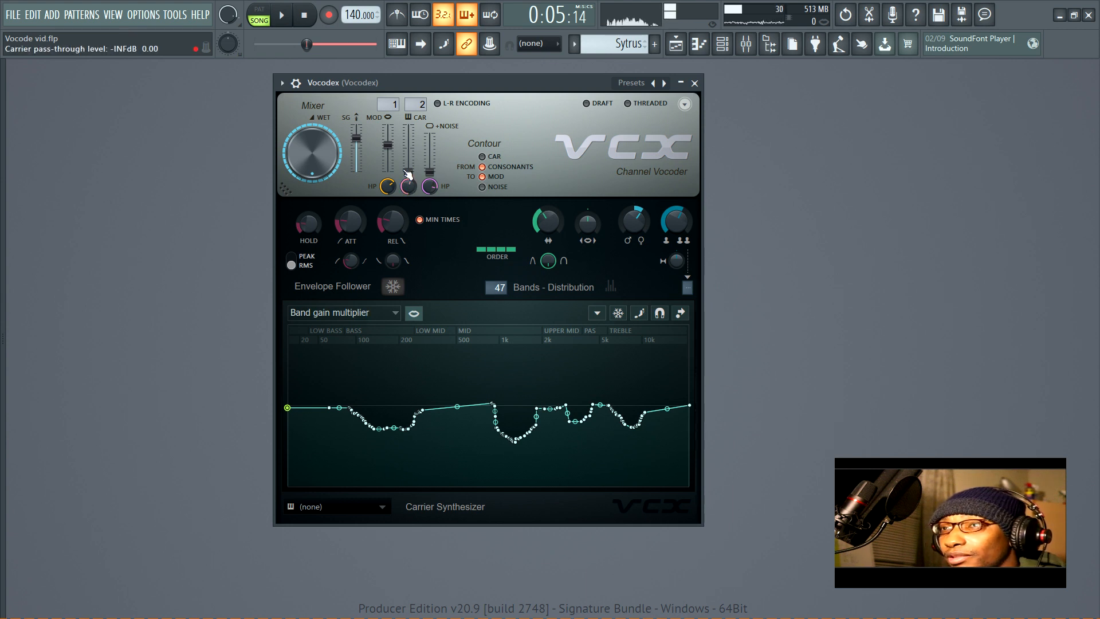
click(378, 314)
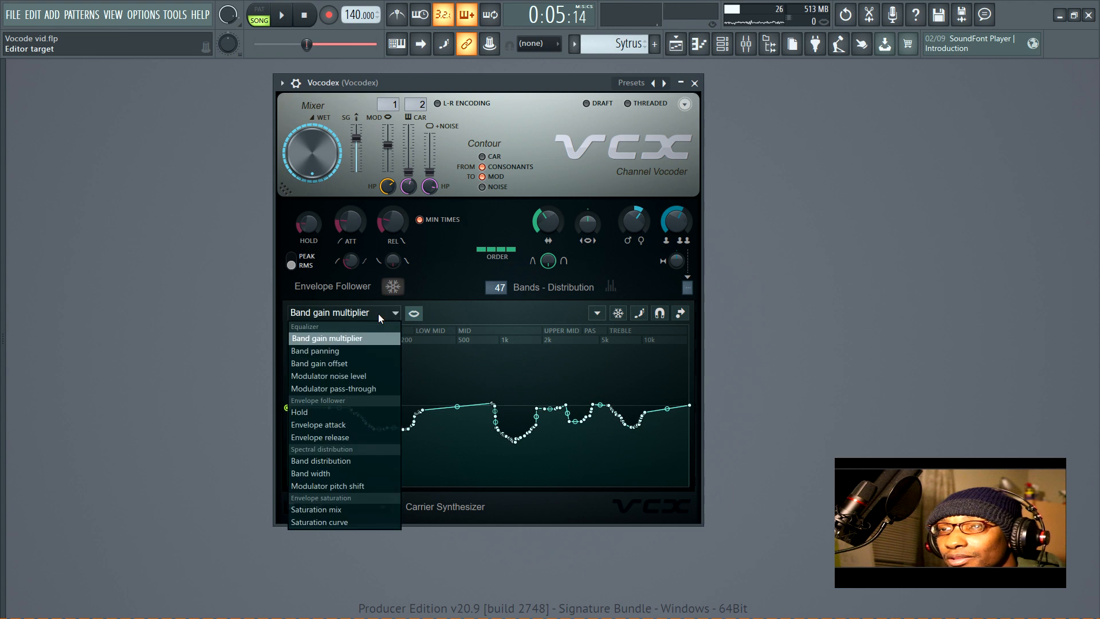
click(459, 288)
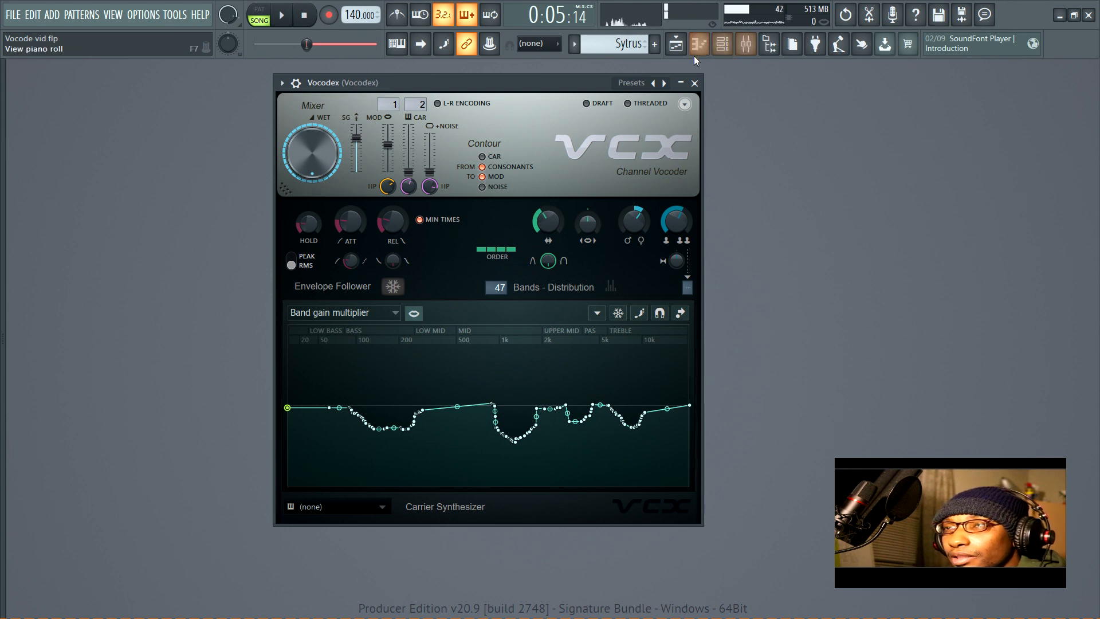
View the playlist and the Vocode Base track's synthesizer, and close both to return to Vocodex
click(676, 45)
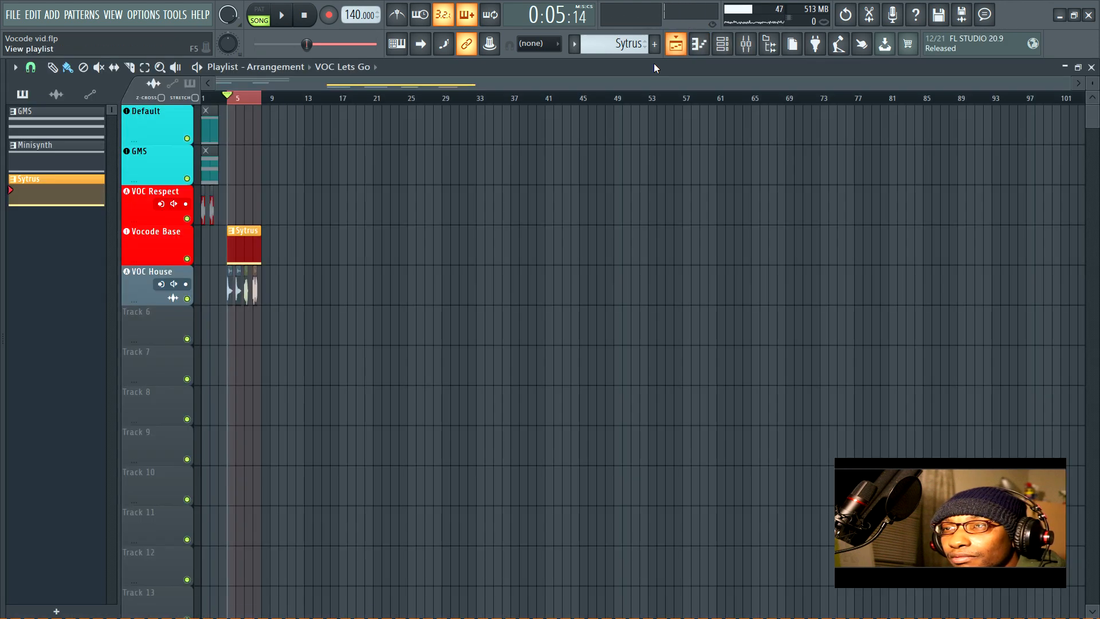
click(147, 246)
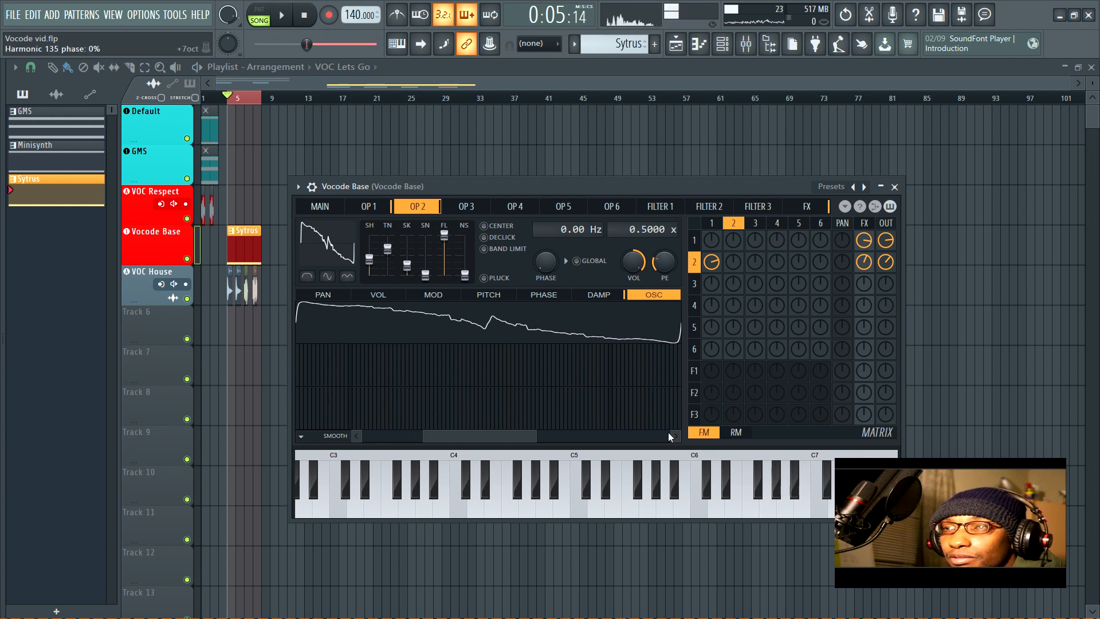
click(894, 187)
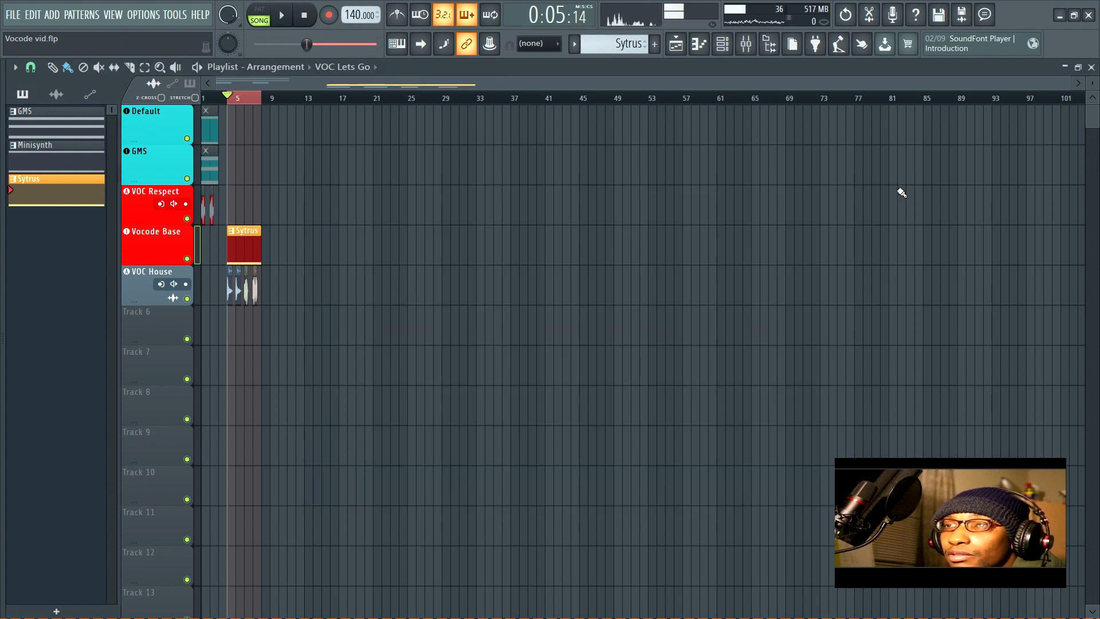
click(1091, 67)
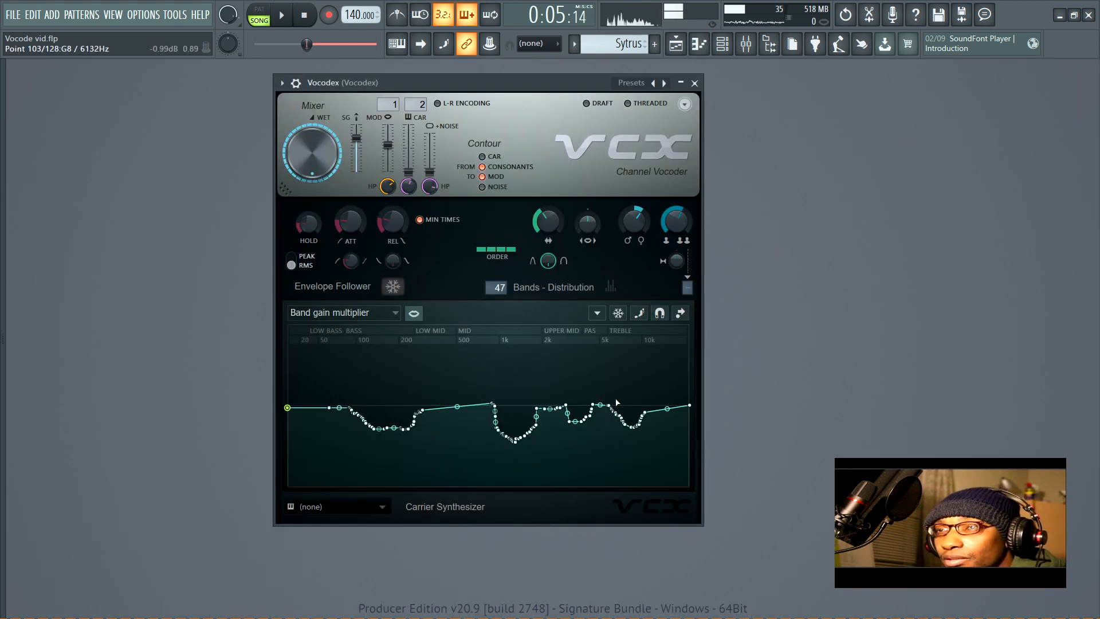
Look over the envelope editor's state, point selection and curve tool options
click(597, 313)
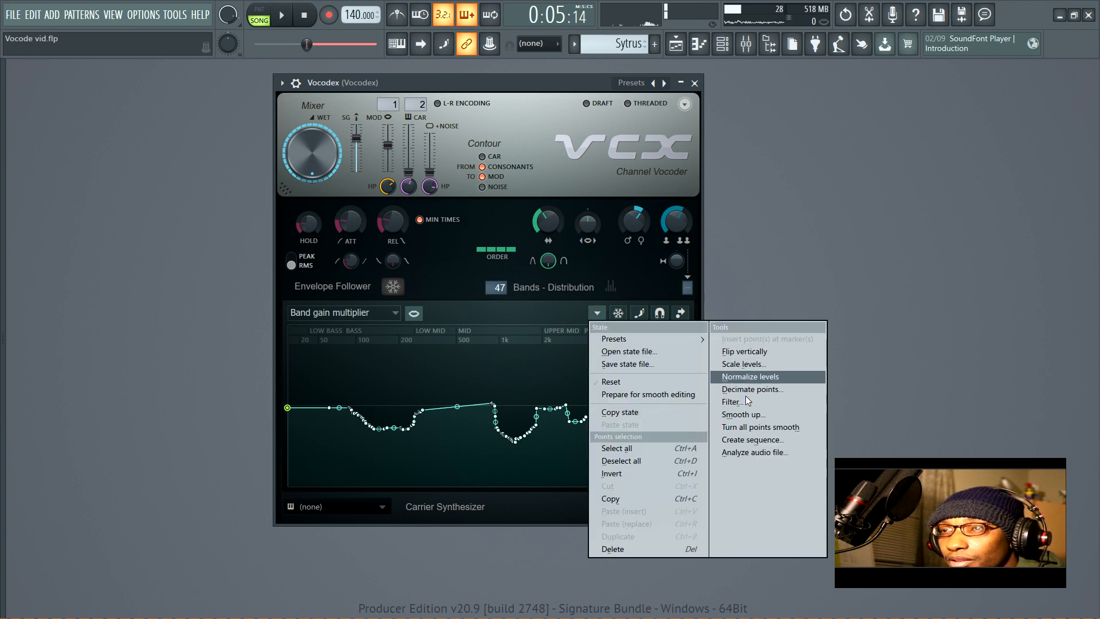
click(813, 293)
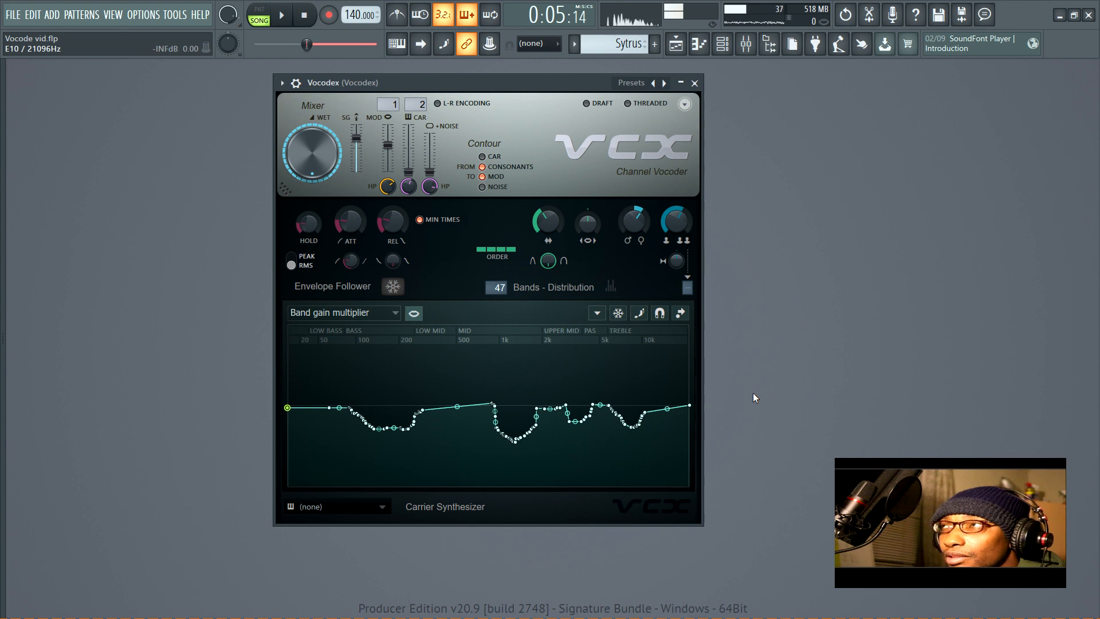